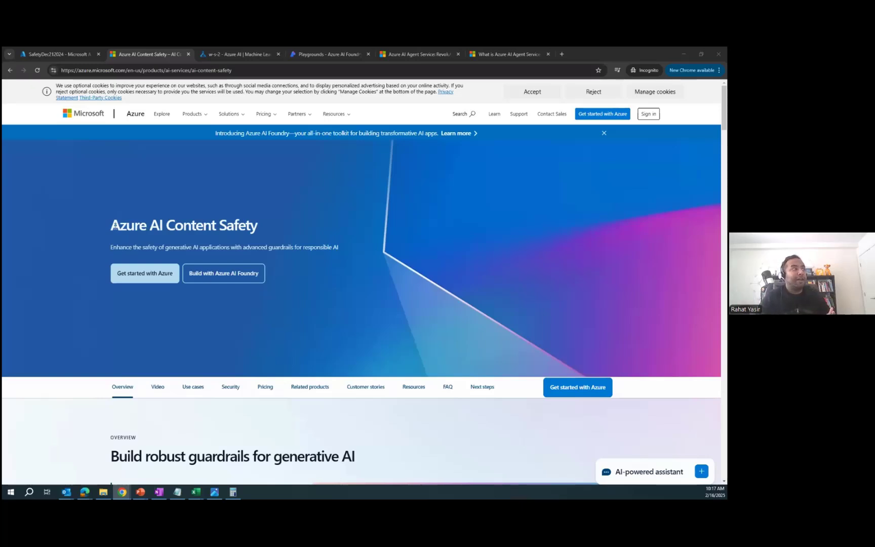
Step: Highlight the Azure AI Content Safety hero title on the product page
{"action": "left_click_drag", "start_coordinate": [112, 226], "coordinate": [265, 228]}
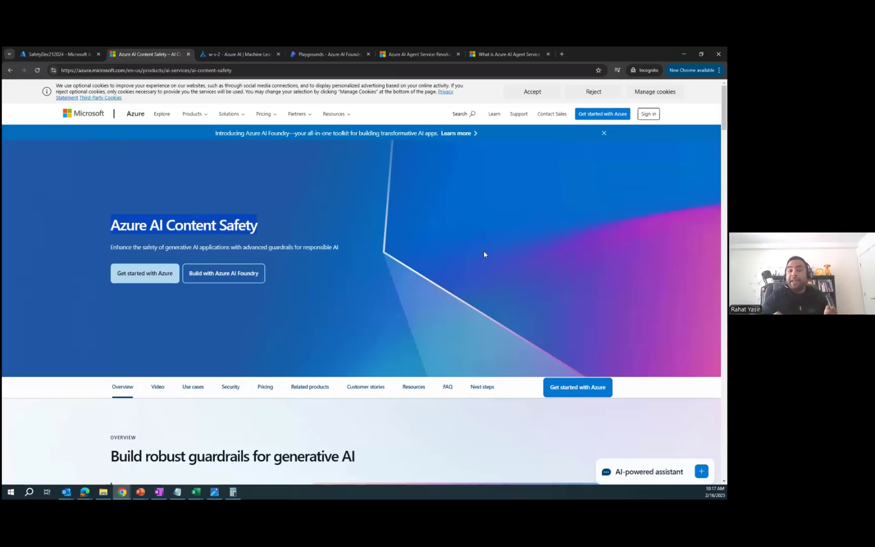
{"action": "scroll", "coordinate": [474, 235], "scroll_direction": "down", "scroll_amount": 5}
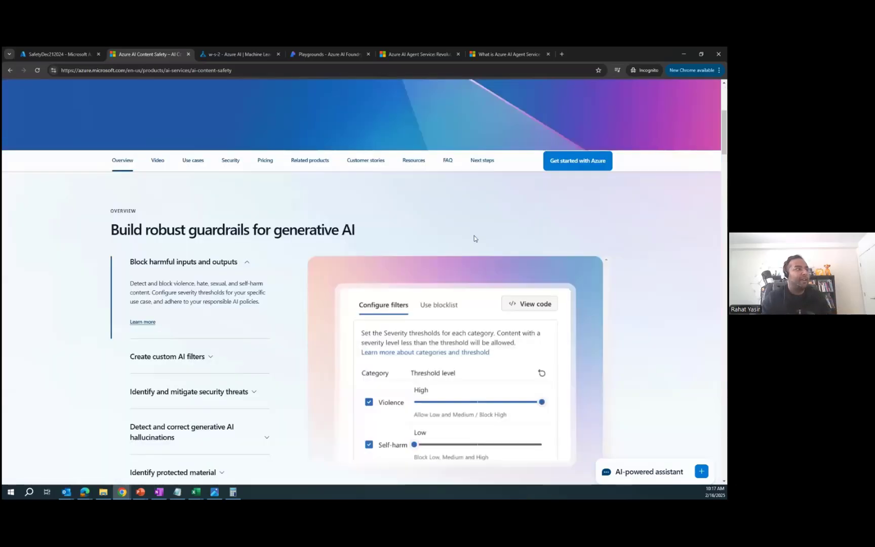
{"action": "scroll", "coordinate": [587, 246], "scroll_direction": "down", "scroll_amount": 6}
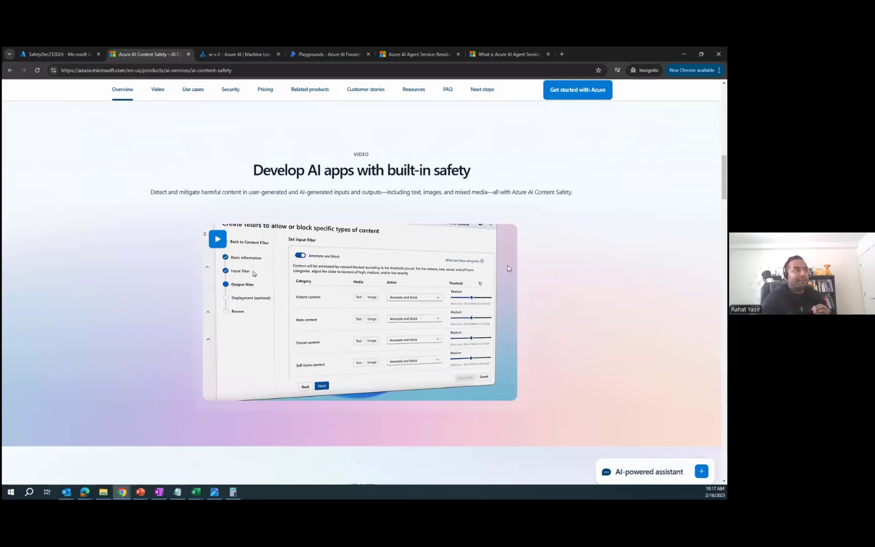
{"action": "key", "text": "ctrl+plus"}
{"action": "key", "text": "ctrl+plus"}
{"action": "key", "text": "ctrl+plus"}
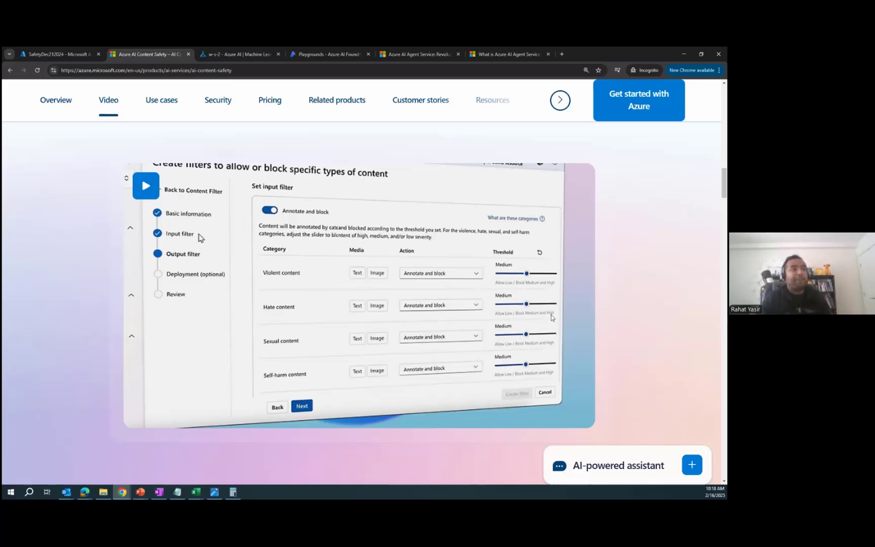
{"action": "key", "text": "ctrl+minus"}
{"action": "key", "text": "ctrl+minus"}
{"action": "key", "text": "ctrl+minus"}
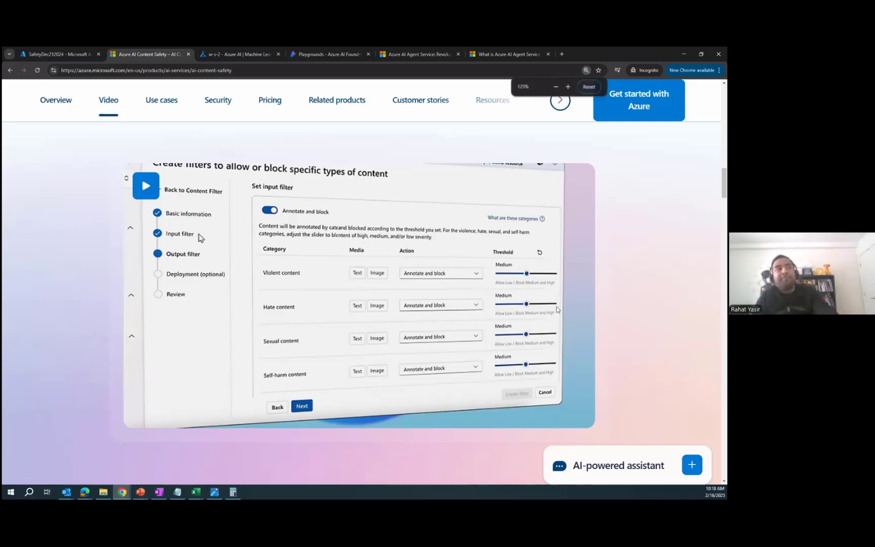
{"action": "scroll", "coordinate": [555, 305], "scroll_direction": "up", "scroll_amount": 1}
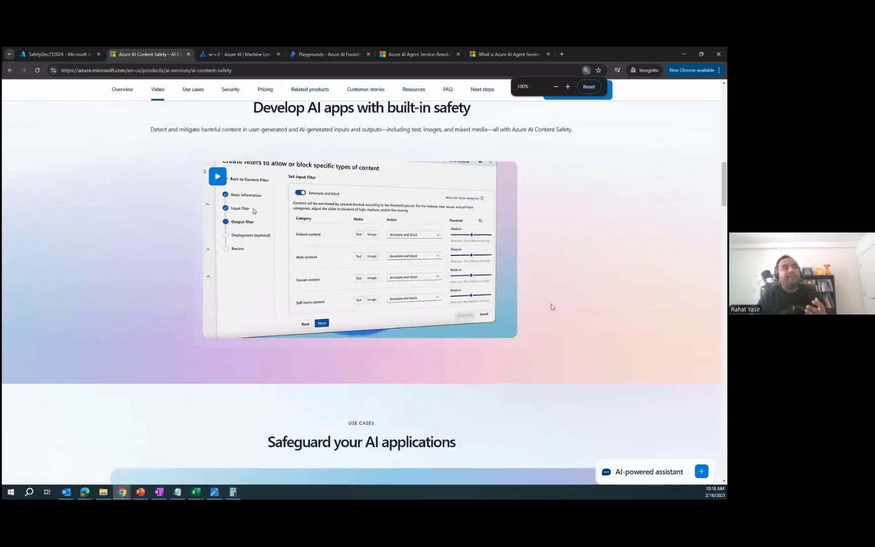
{"action": "scroll", "coordinate": [509, 277], "scroll_direction": "up", "scroll_amount": 1}
{"action": "scroll", "coordinate": [508, 277], "scroll_direction": "up", "scroll_amount": 1}
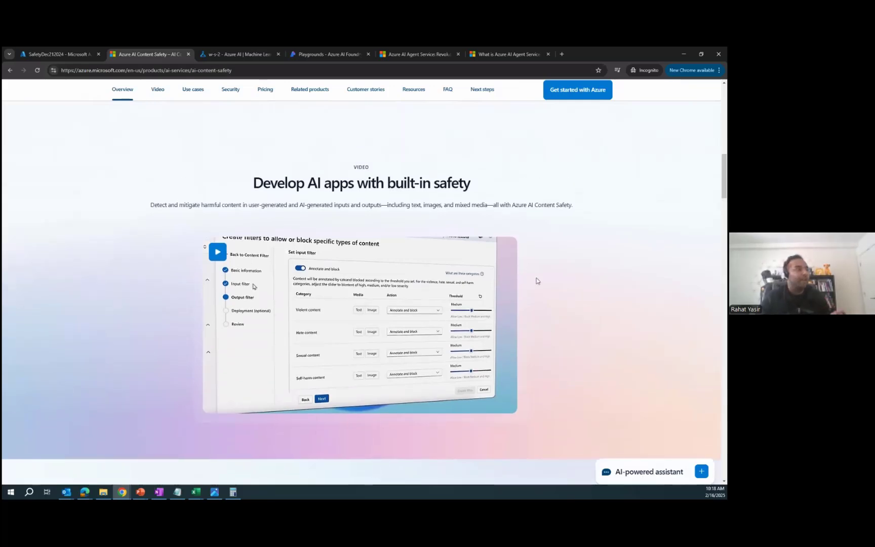
{"action": "scroll", "coordinate": [537, 281], "scroll_direction": "down", "scroll_amount": 3}
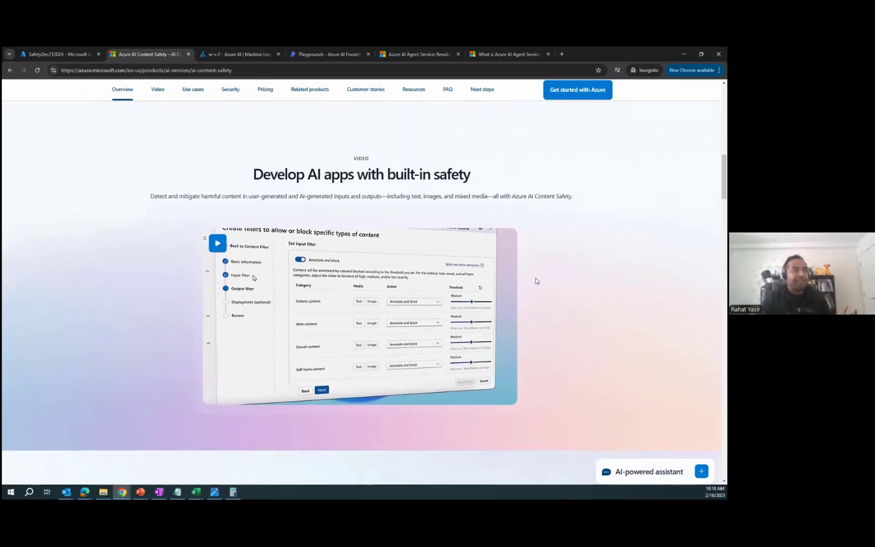
{"action": "scroll", "coordinate": [527, 282], "scroll_direction": "down", "scroll_amount": 10}
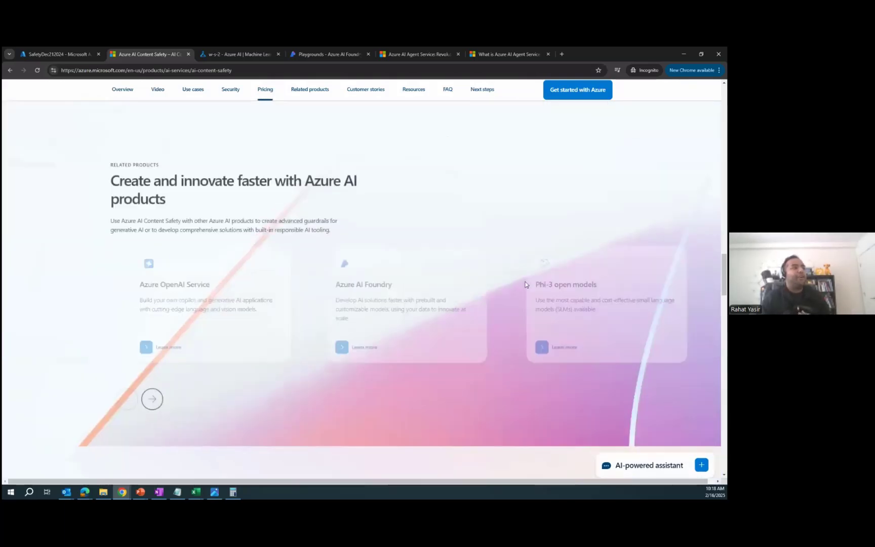
{"action": "scroll", "coordinate": [525, 284], "scroll_direction": "up", "scroll_amount": 15}
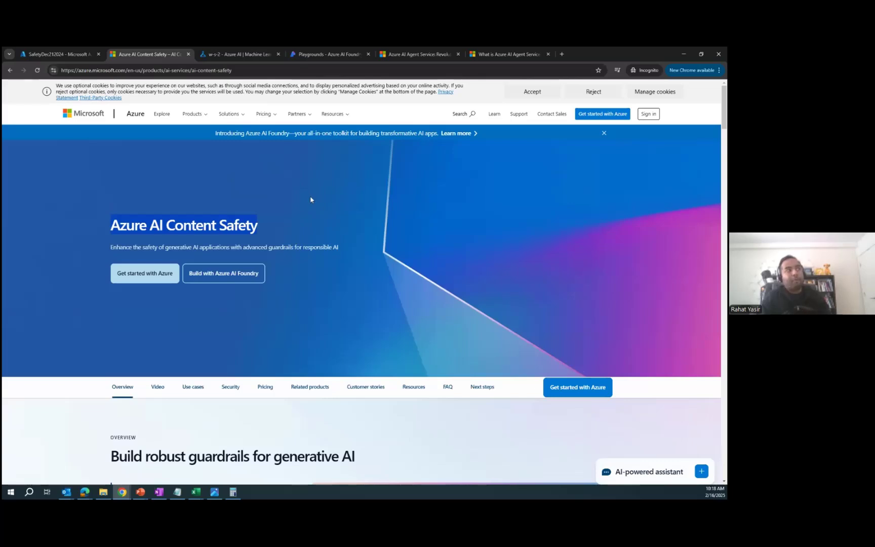
Step: Clear the title highlight, then go from the SafetyDec212024 resource to the portal Home page
{"action": "left_click", "coordinate": [233, 220]}
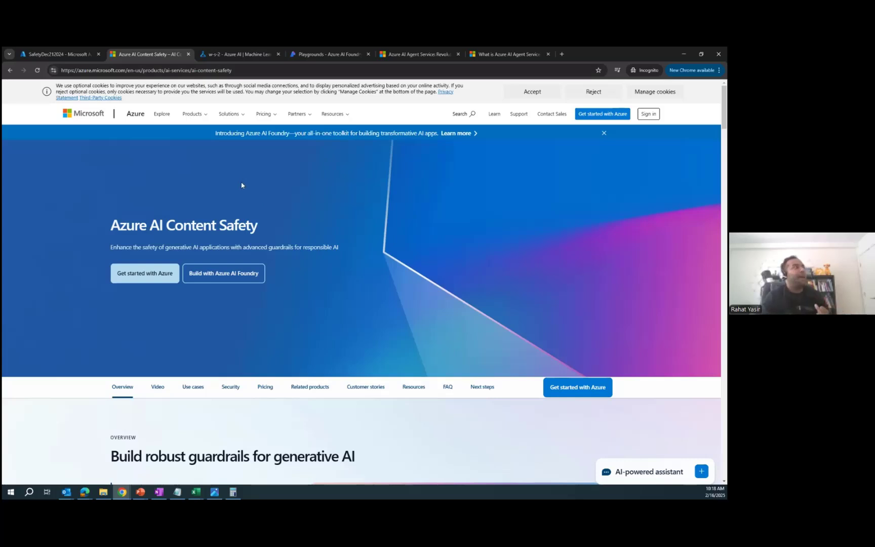
{"action": "left_click", "coordinate": [57, 53]}
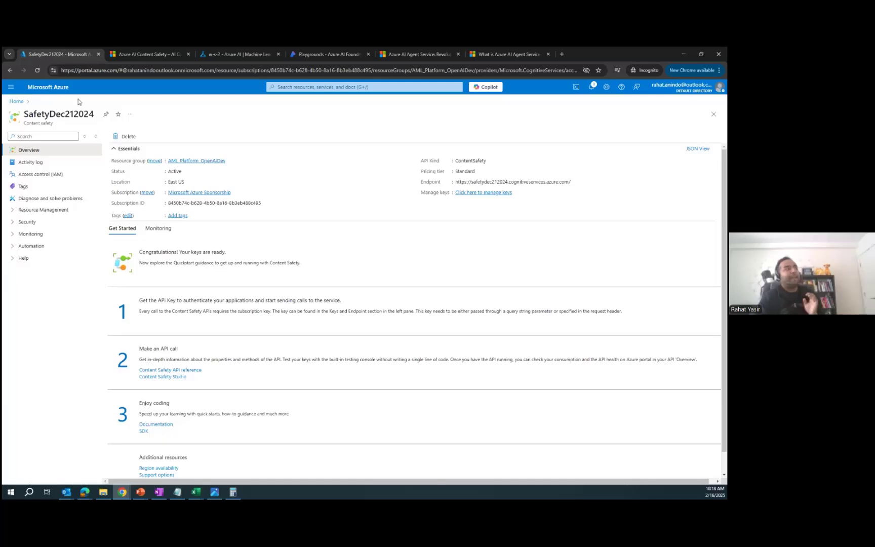
{"action": "left_click", "coordinate": [23, 102]}
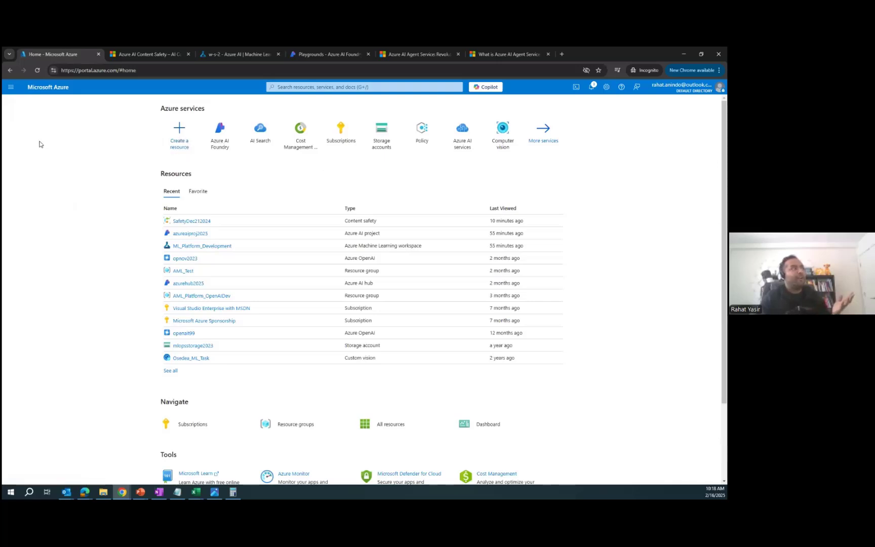
Step: Find Azure AI Content Safety in the marketplace with a 'content' search and start creating it
{"action": "left_click", "coordinate": [179, 131]}
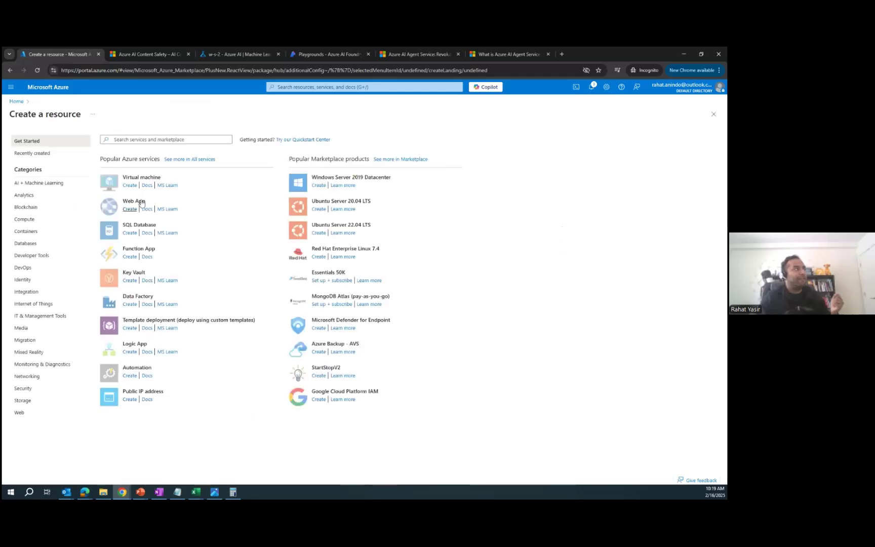
{"action": "left_click", "coordinate": [187, 140]}
{"action": "type", "text": "content"}
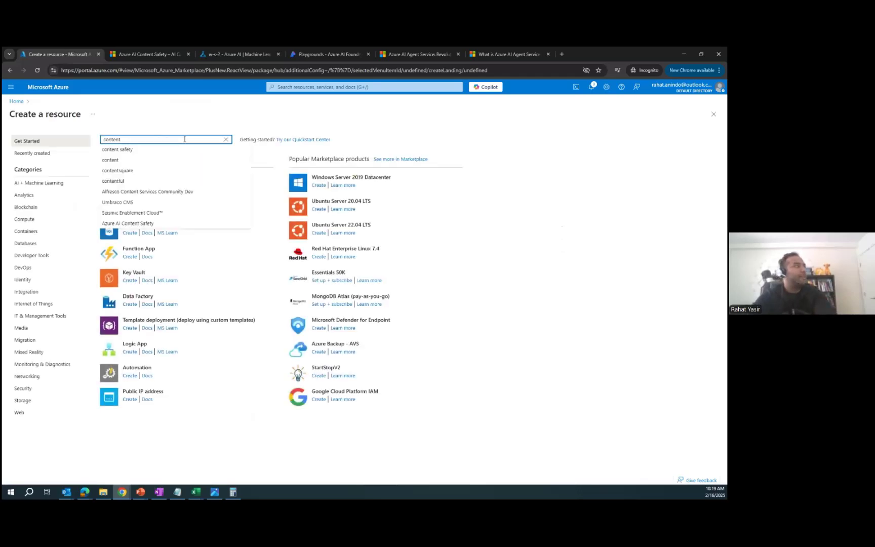
{"action": "left_click", "coordinate": [173, 151]}
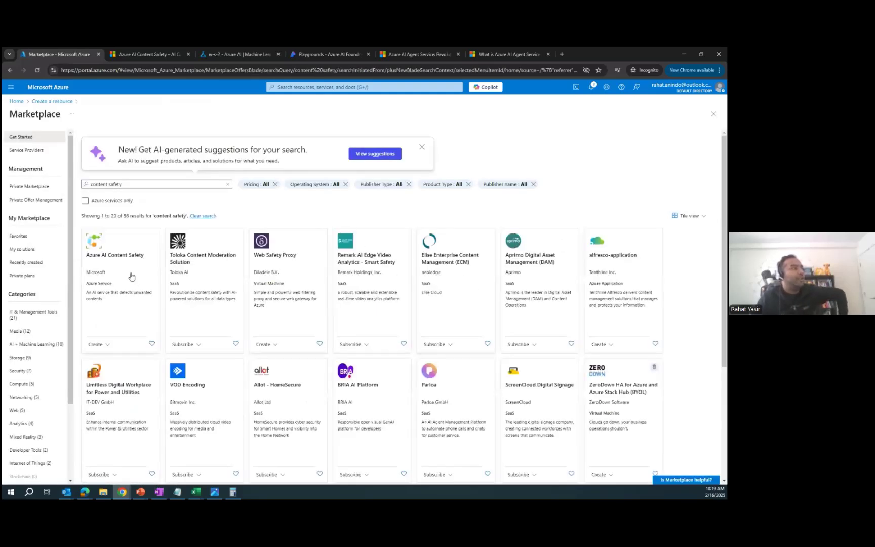
{"action": "left_click", "coordinate": [117, 282]}
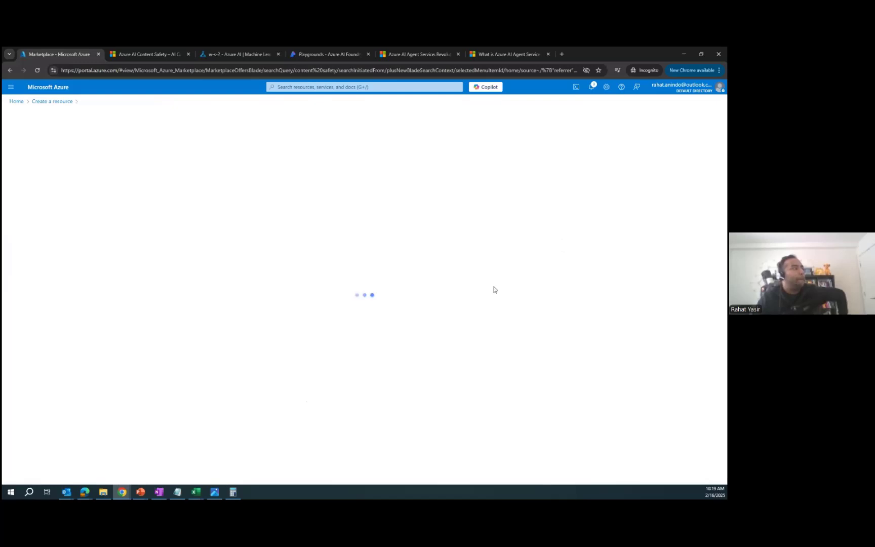
{"action": "left_click", "coordinate": [172, 191]}
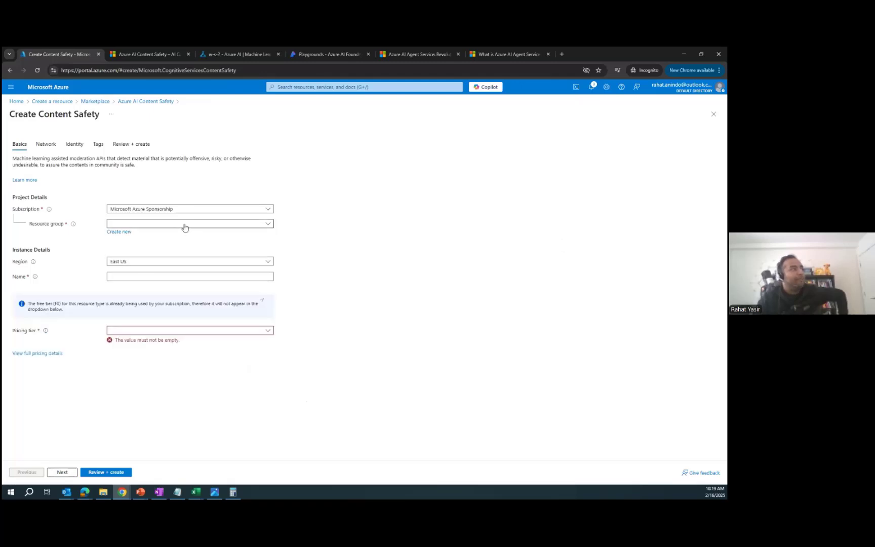
Step: Choose resource group AML_Platform_OpenAIDev, name it contentsafetfeb2025, and pick the Standard S0 tier
{"action": "left_click", "coordinate": [184, 224]}
{"action": "left_click", "coordinate": [175, 250]}
{"action": "left_click", "coordinate": [207, 276]}
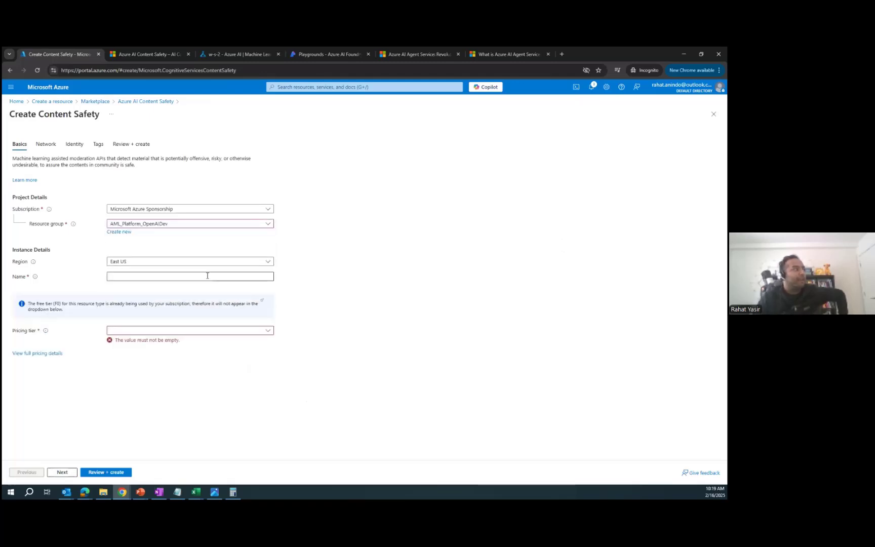
{"action": "type", "text": "contents"}
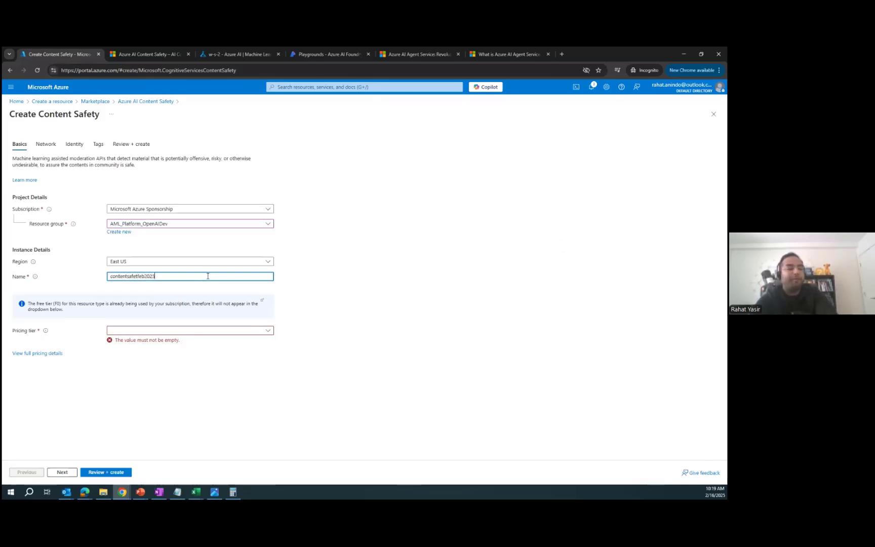
{"action": "type", "text": "afetfeb2025"}
{"action": "left_click", "coordinate": [255, 332]}
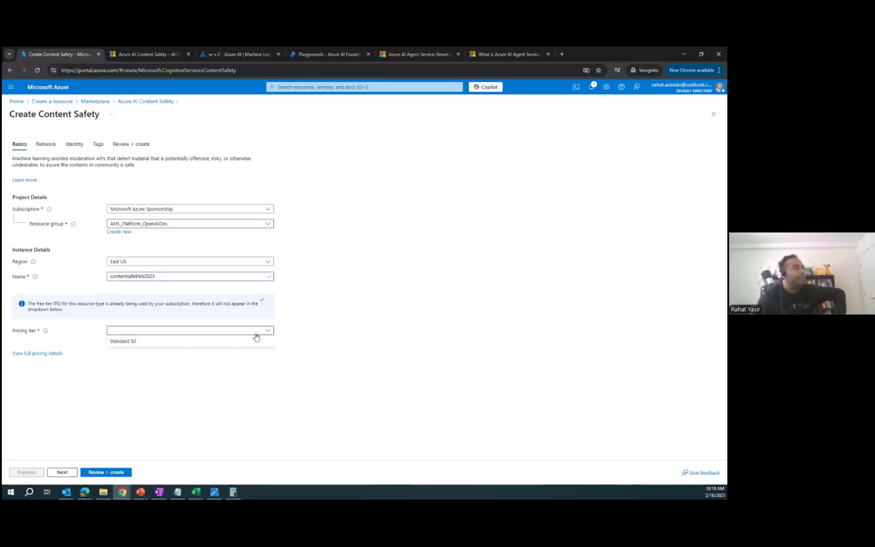
{"action": "left_click", "coordinate": [251, 343]}
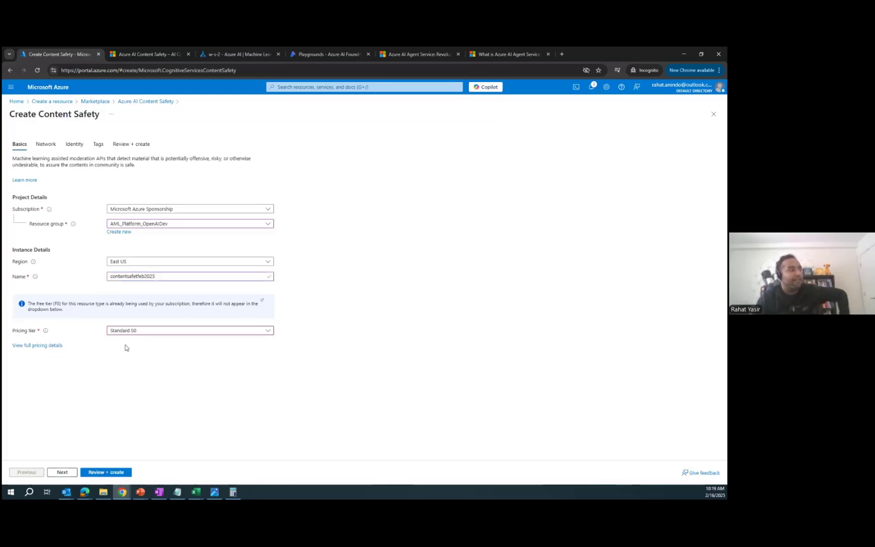
Step: Open the full Content Safety pricing details and review the tier table, highlighting the 15M images figure
{"action": "left_click", "coordinate": [50, 346]}
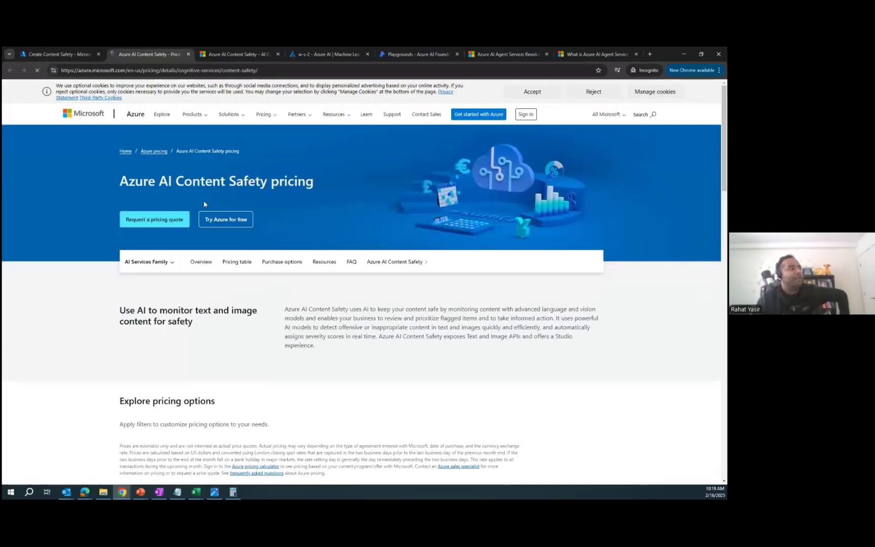
{"action": "scroll", "coordinate": [238, 254], "scroll_direction": "down", "scroll_amount": 4}
{"action": "scroll", "coordinate": [246, 187], "scroll_direction": "down", "scroll_amount": 4}
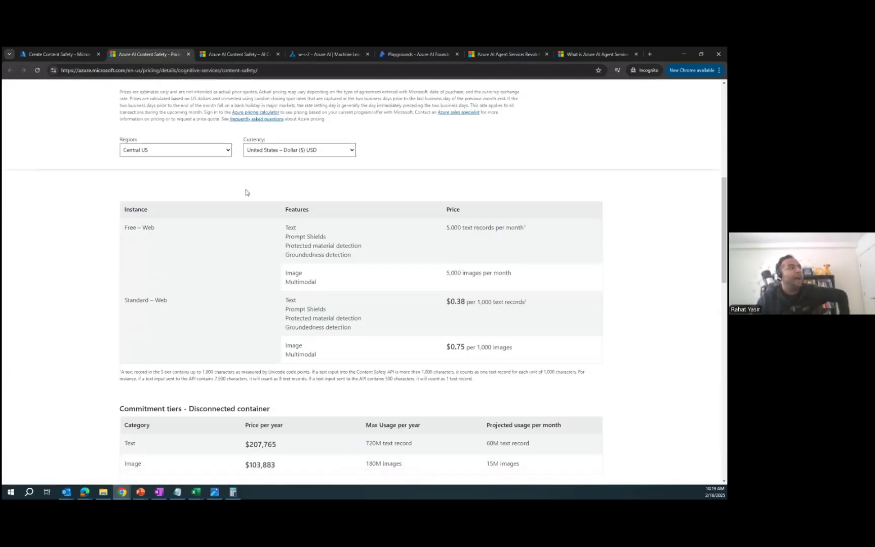
{"action": "scroll", "coordinate": [245, 193], "scroll_direction": "down", "scroll_amount": 1}
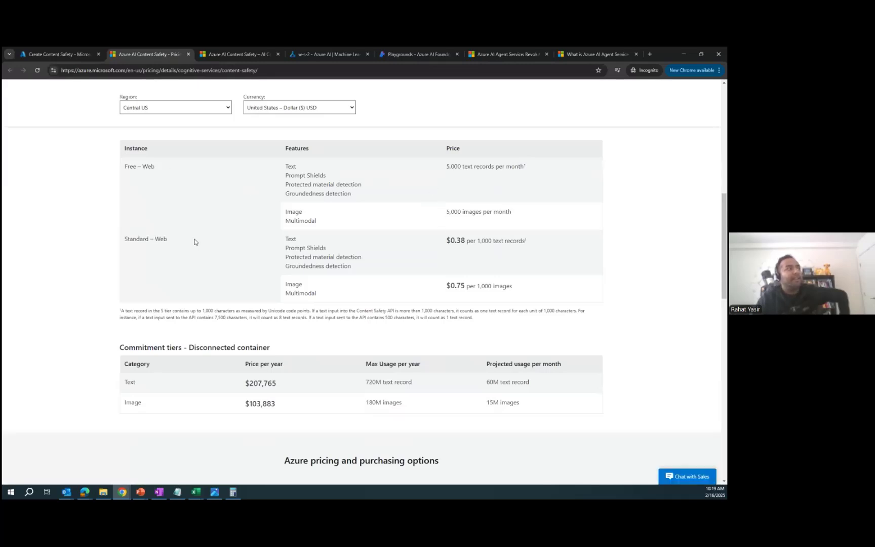
{"action": "scroll", "coordinate": [410, 258], "scroll_direction": "down", "scroll_amount": 3}
{"action": "scroll", "coordinate": [390, 260], "scroll_direction": "up", "scroll_amount": 2}
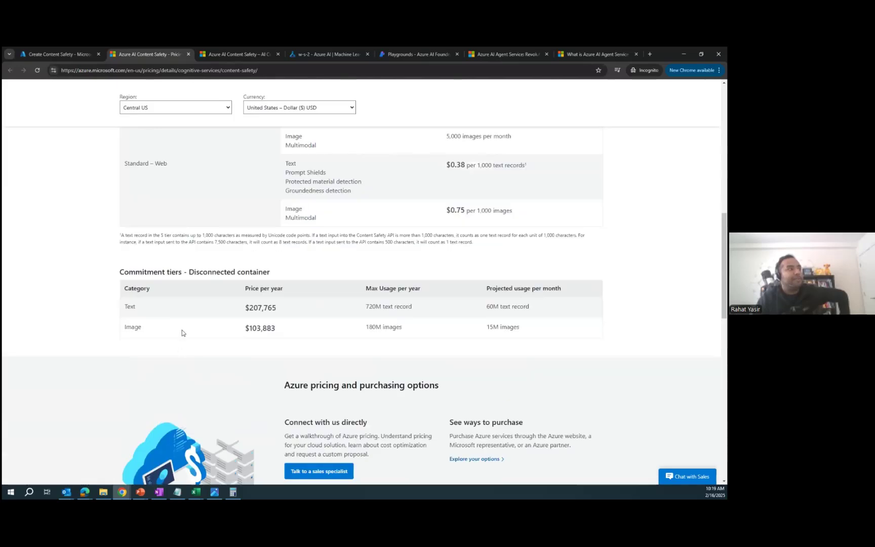
{"action": "scroll", "coordinate": [361, 301], "scroll_direction": "up", "scroll_amount": 2}
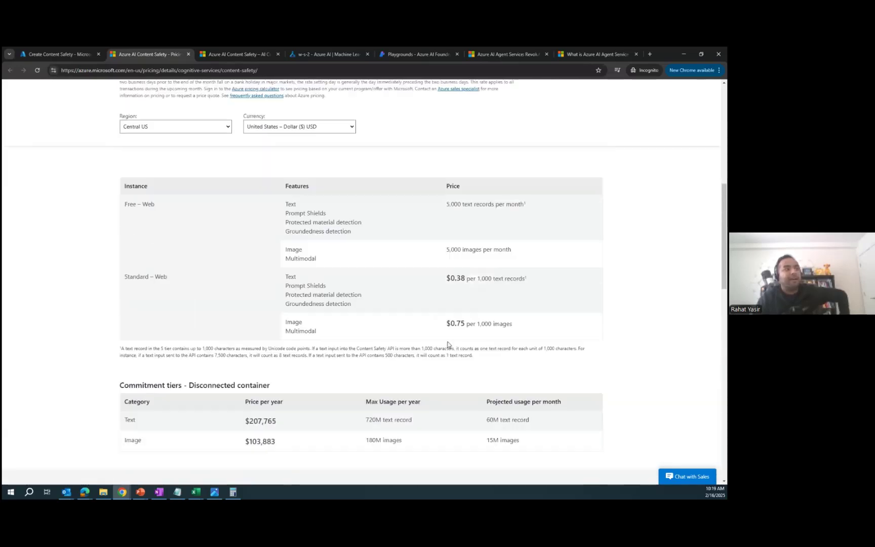
{"action": "triple_click", "coordinate": [527, 446]}
{"action": "scroll", "coordinate": [348, 336], "scroll_direction": "up", "scroll_amount": 8}
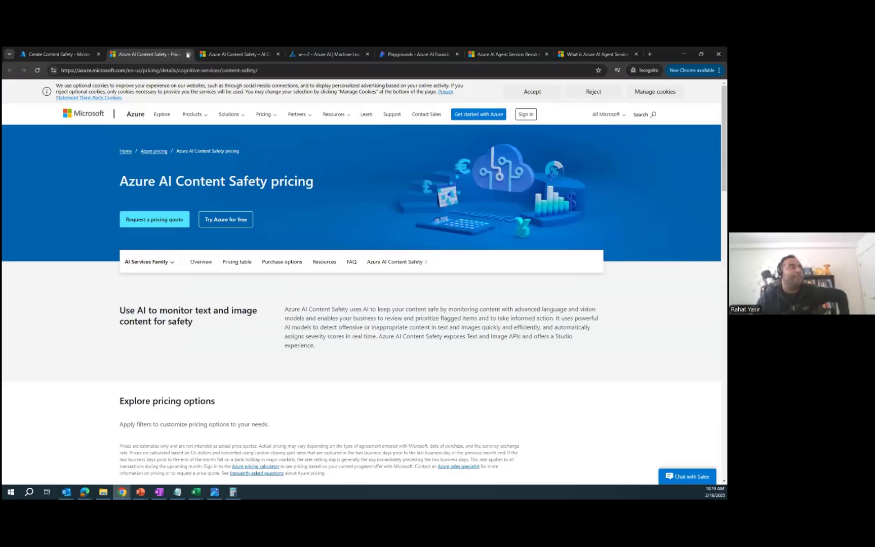
Step: Back on the form, advance to Network settings keeping All networks access, then minimize to the desktop
{"action": "left_click", "coordinate": [188, 55]}
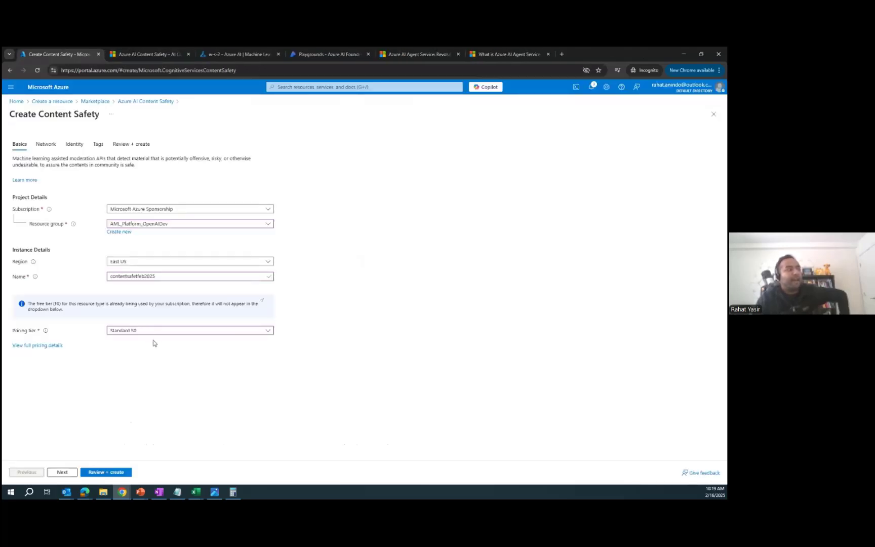
{"action": "left_click", "coordinate": [62, 472]}
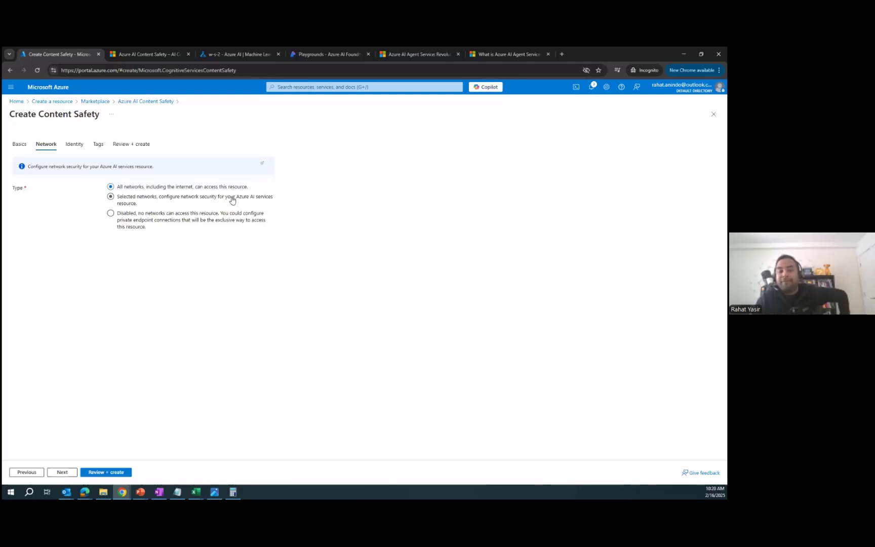
{"action": "left_click", "coordinate": [62, 472]}
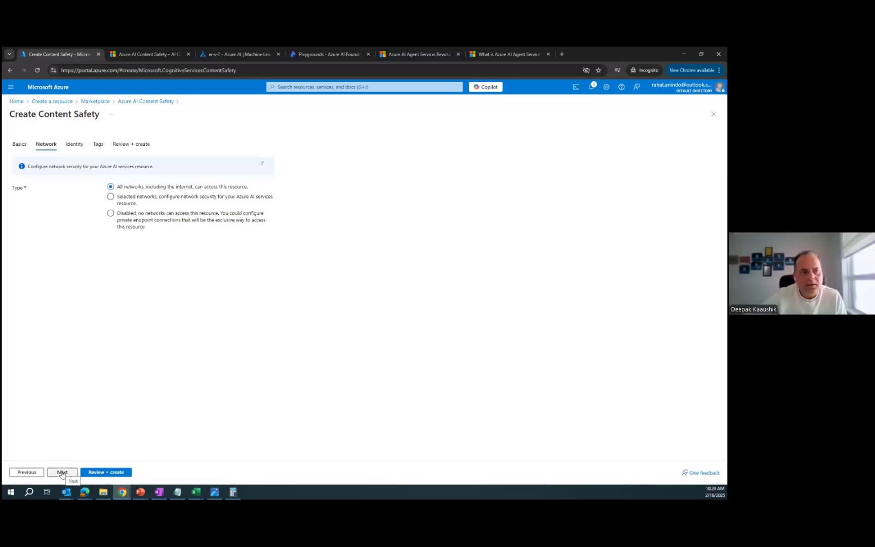
{"action": "left_click", "coordinate": [27, 472]}
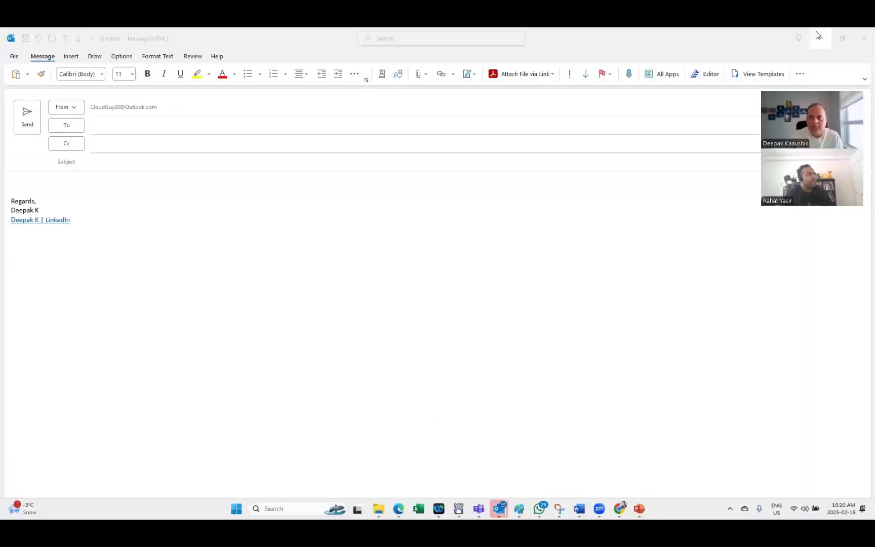
{"action": "left_click", "coordinate": [818, 33]}
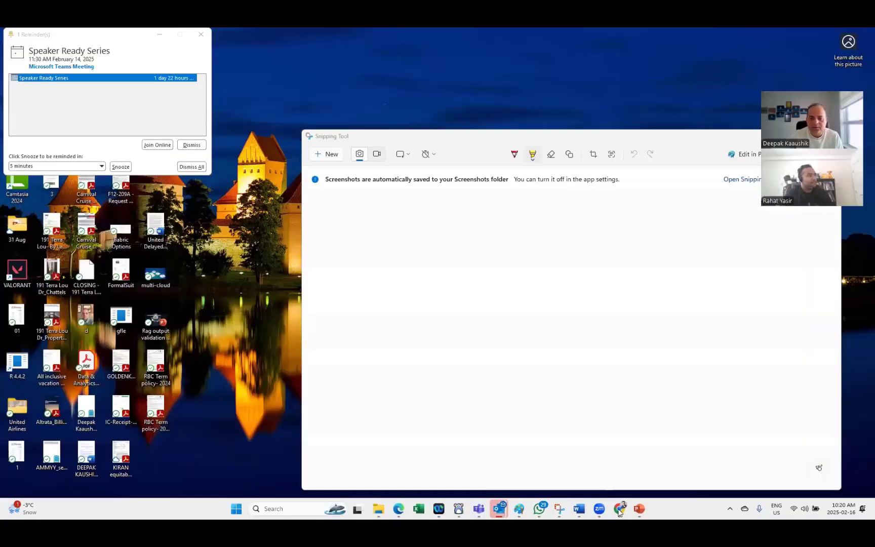
Step: On the democontentsafty form, try Standard S0, settle on Free F0, and run Review + create
{"action": "left_click", "coordinate": [619, 510]}
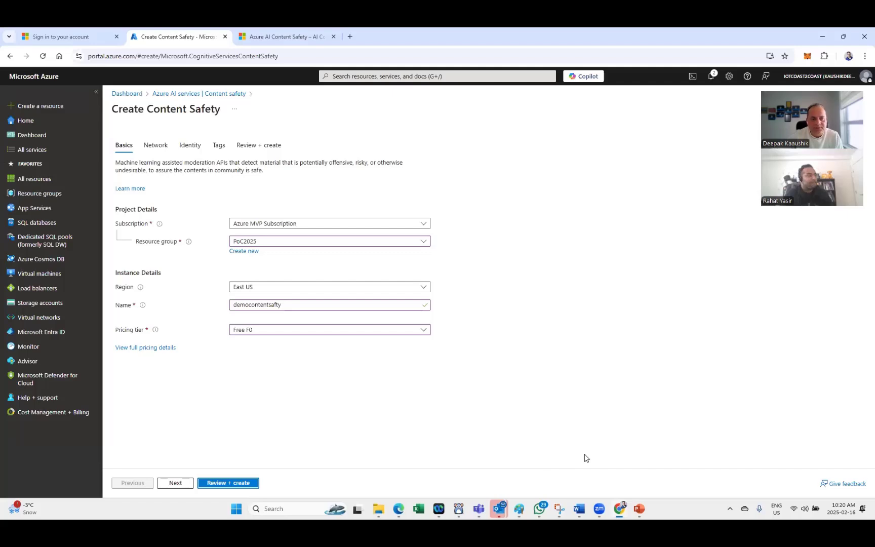
{"action": "left_click", "coordinate": [299, 331]}
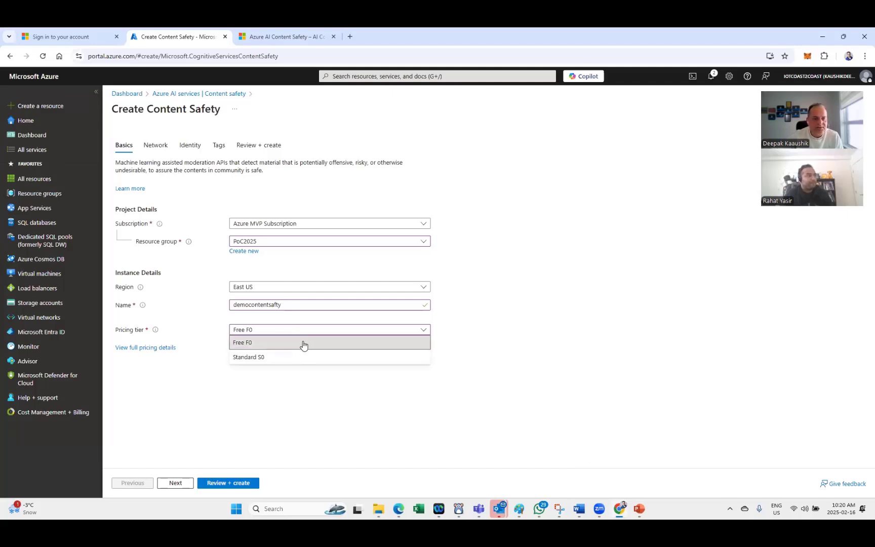
{"action": "left_click", "coordinate": [303, 345]}
{"action": "left_click", "coordinate": [284, 332]}
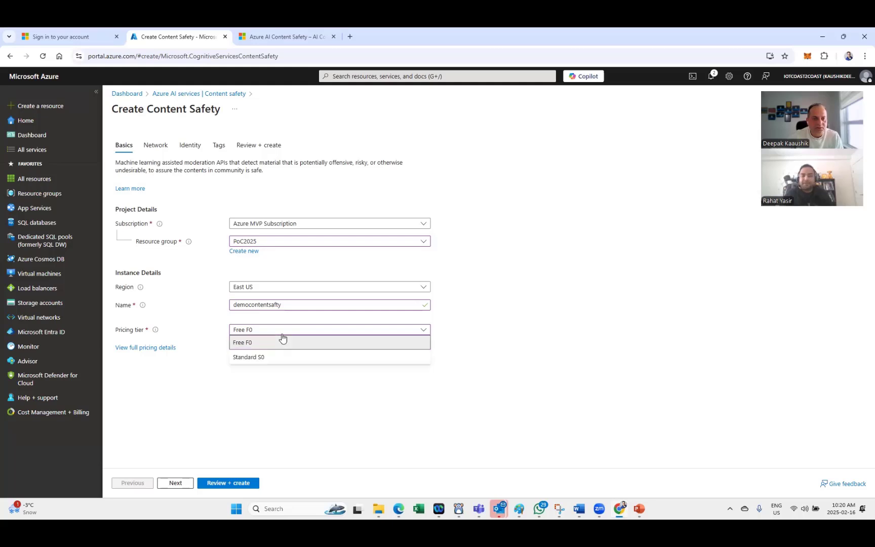
{"action": "left_click", "coordinate": [326, 319]}
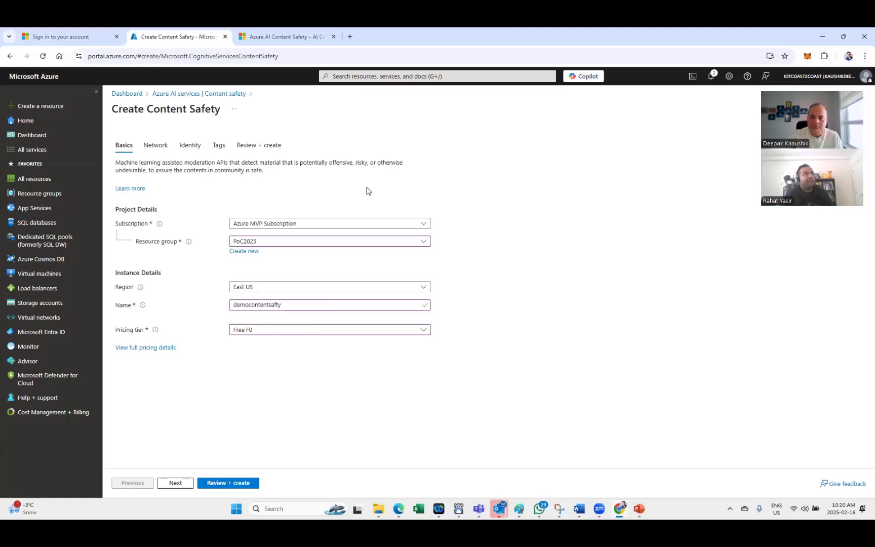
{"action": "left_click", "coordinate": [325, 336]}
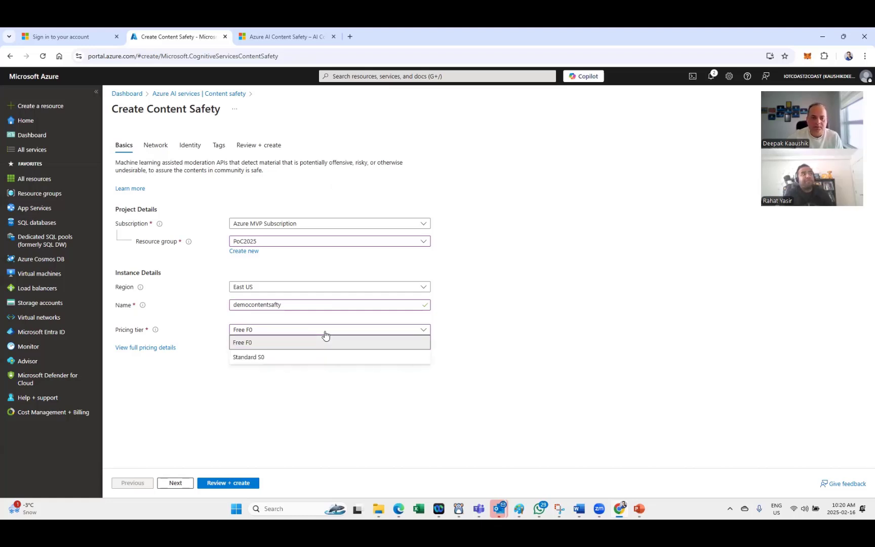
{"action": "left_click", "coordinate": [301, 363]}
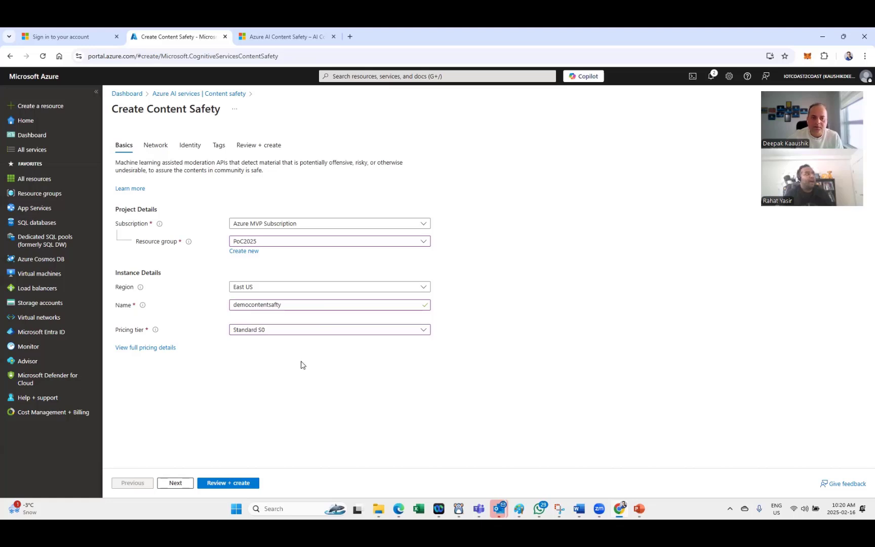
{"action": "left_click", "coordinate": [303, 334]}
{"action": "left_click", "coordinate": [272, 344]}
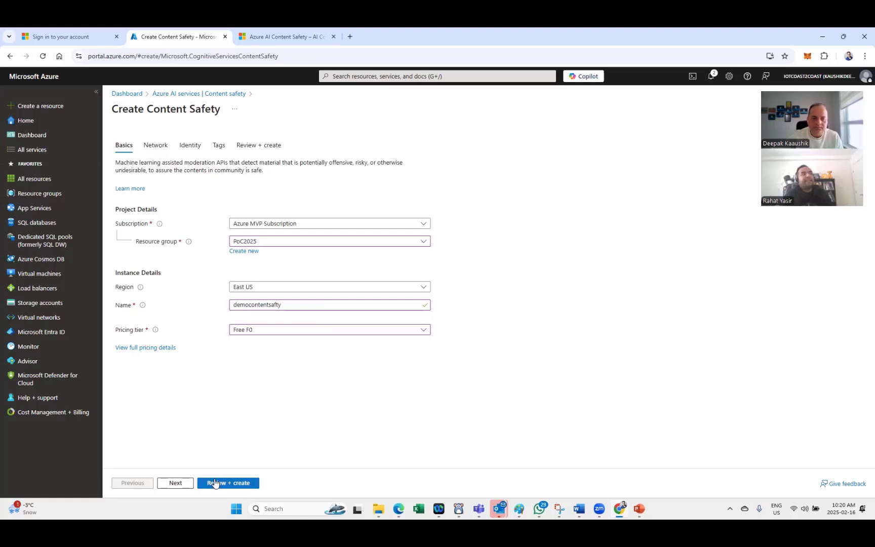
{"action": "left_click", "coordinate": [215, 484]}
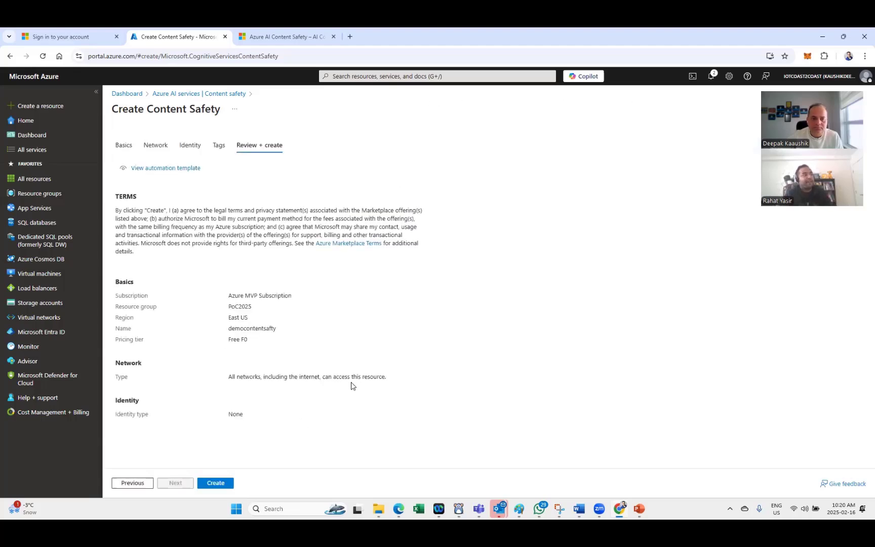
Step: Deploy the Content Safety resource, check the other form's Tags and Review tabs, then return Home
{"action": "left_click", "coordinate": [214, 485]}
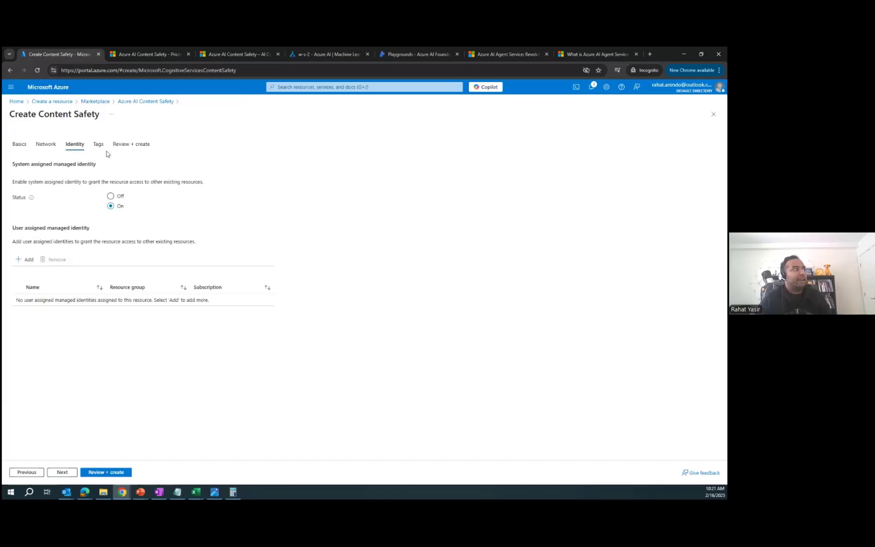
{"action": "left_click", "coordinate": [99, 145]}
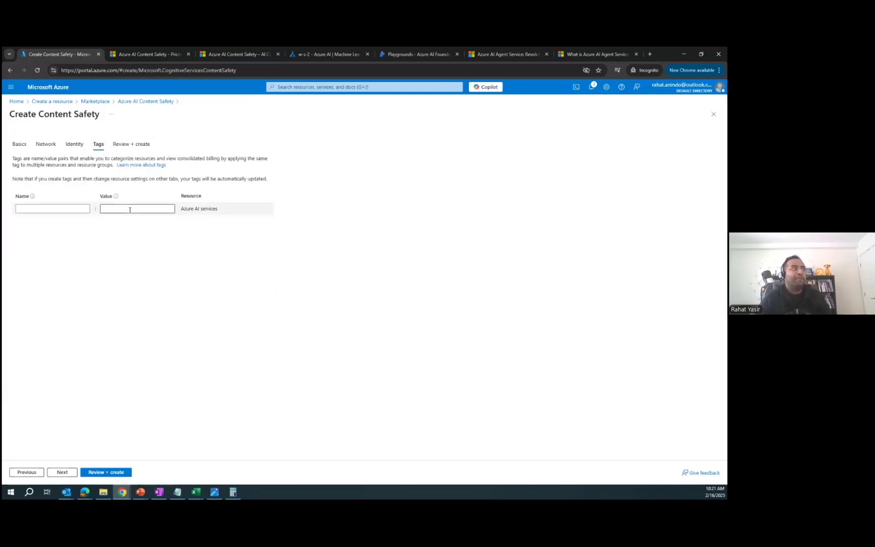
{"action": "left_click", "coordinate": [143, 148]}
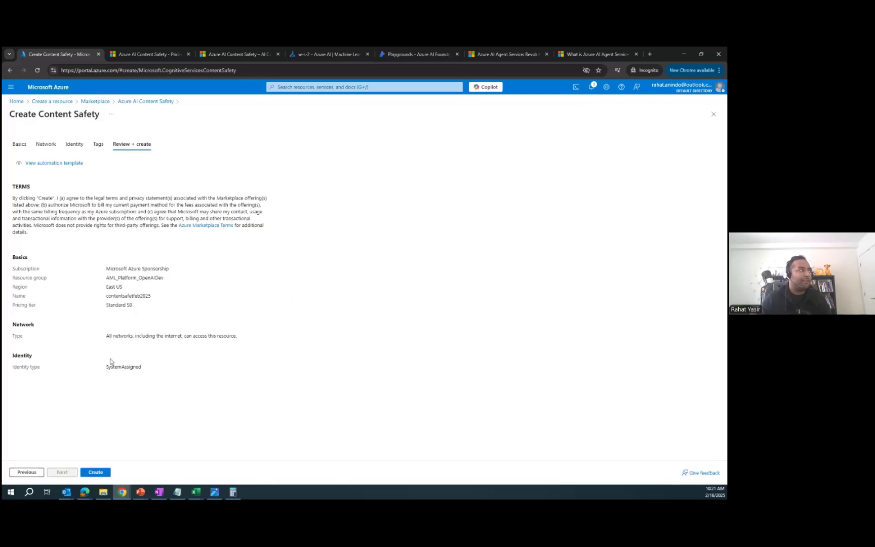
{"action": "left_click", "coordinate": [44, 92]}
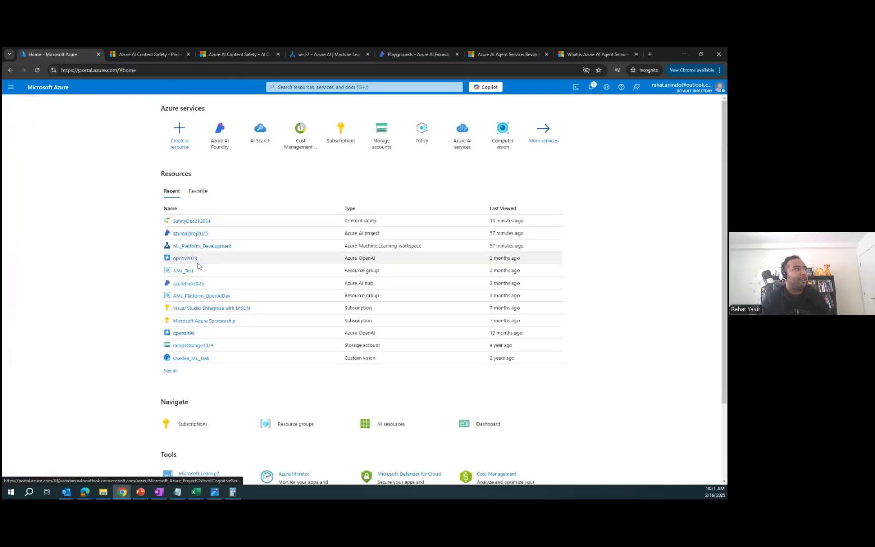
Step: Inspect SafetyDec212024's activity log and Keys and Endpoint, then return to the w-s-2 flow
{"action": "left_click", "coordinate": [193, 221]}
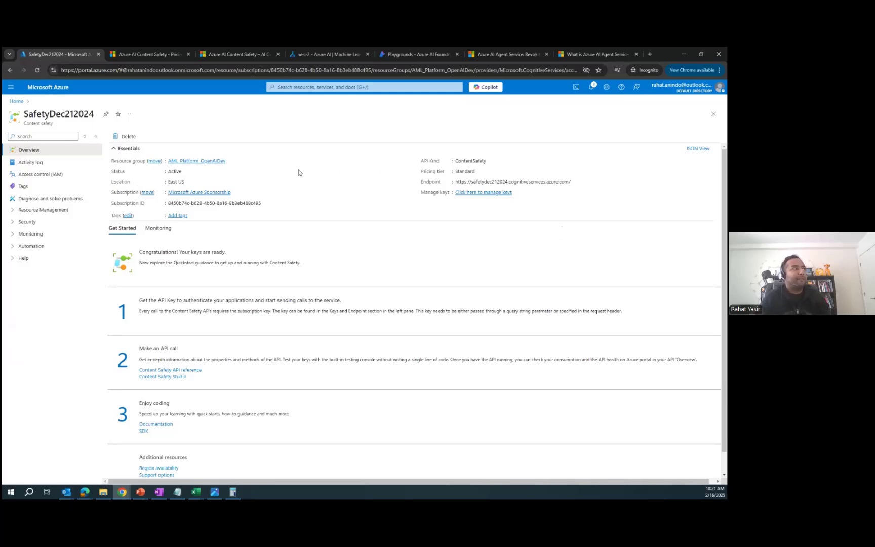
{"action": "left_click", "coordinate": [30, 162]}
{"action": "left_click", "coordinate": [30, 222]}
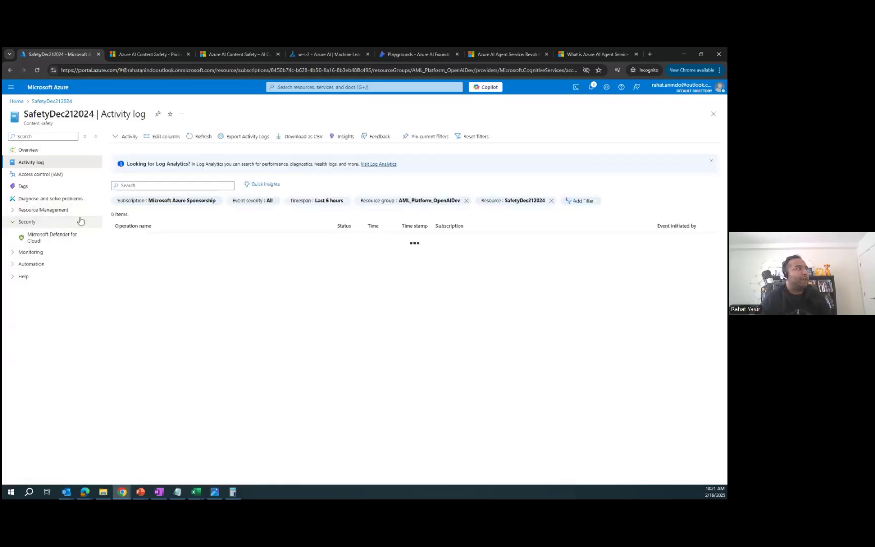
{"action": "left_click", "coordinate": [41, 210]}
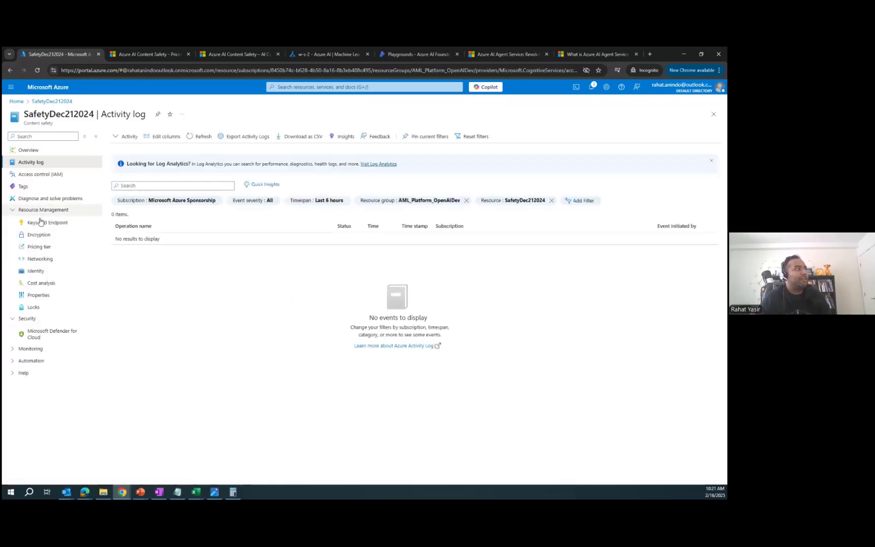
{"action": "left_click", "coordinate": [59, 223]}
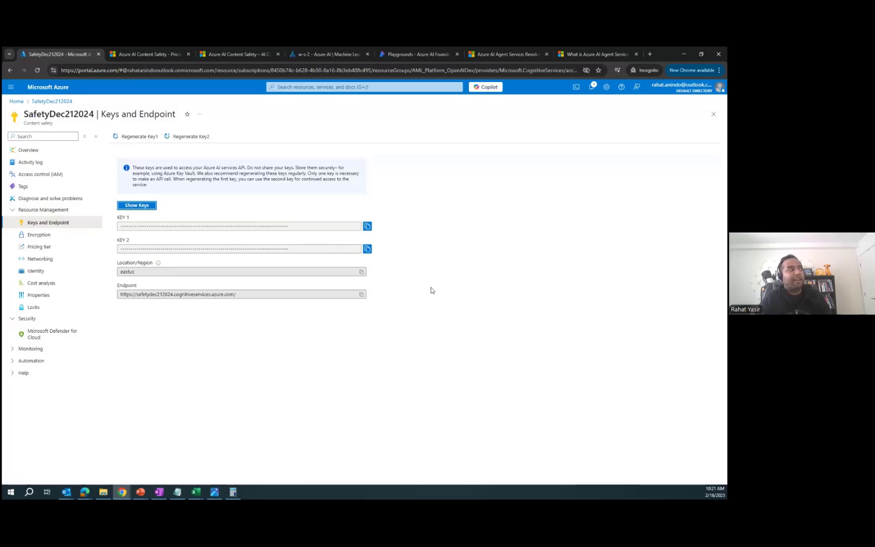
{"action": "left_click", "coordinate": [34, 150]}
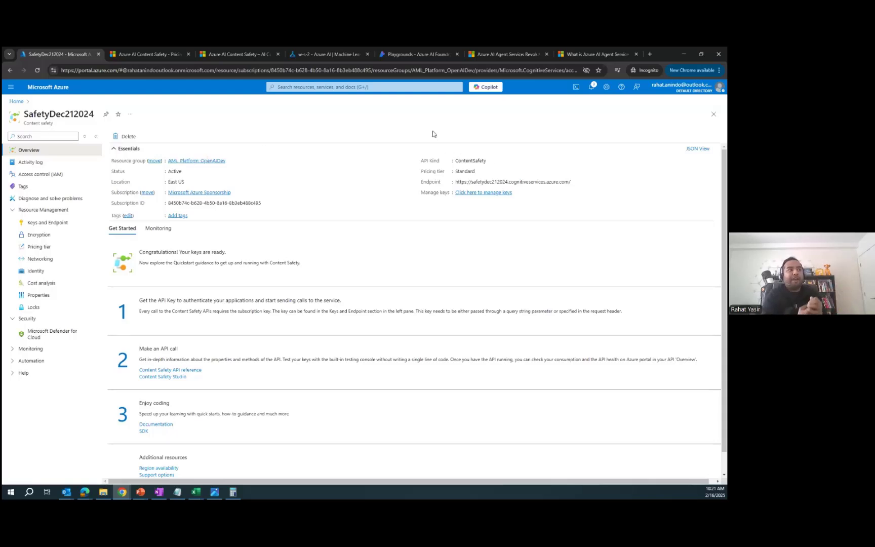
{"action": "left_click", "coordinate": [325, 49]}
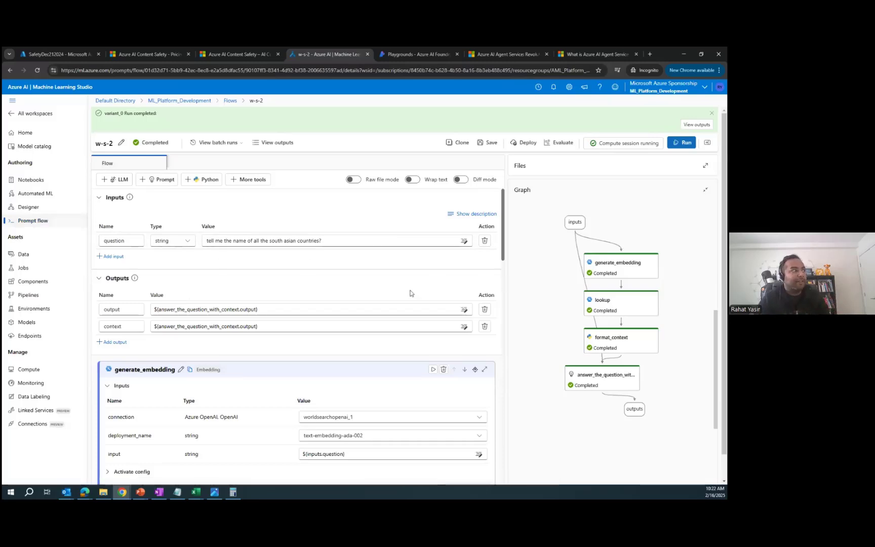
Step: Exit w-s-2 discarding unsaved changes and open the prompt flow Connections list
{"action": "left_click", "coordinate": [32, 220]}
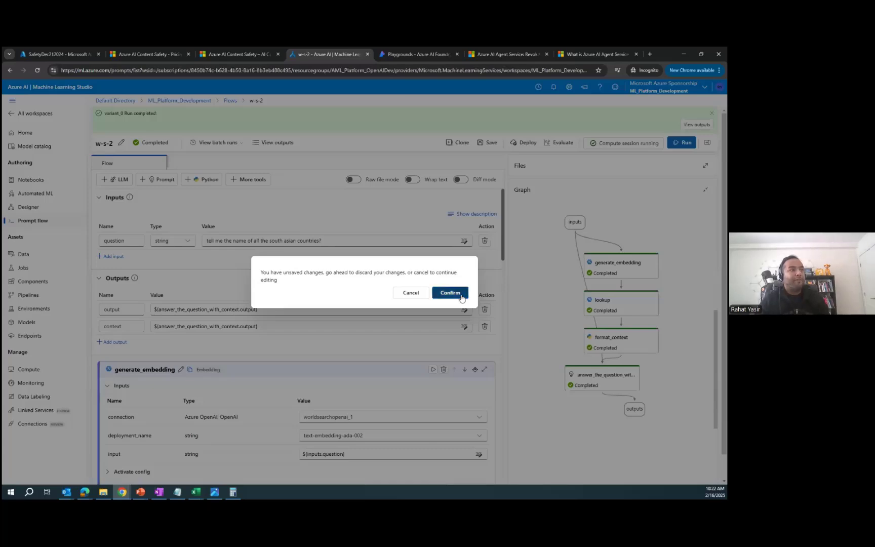
{"action": "left_click", "coordinate": [459, 294]}
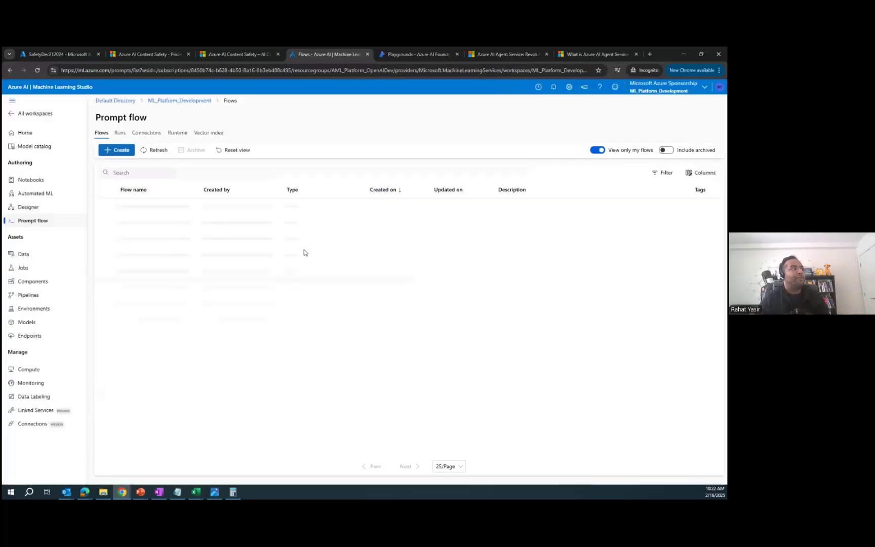
{"action": "left_click", "coordinate": [41, 135]}
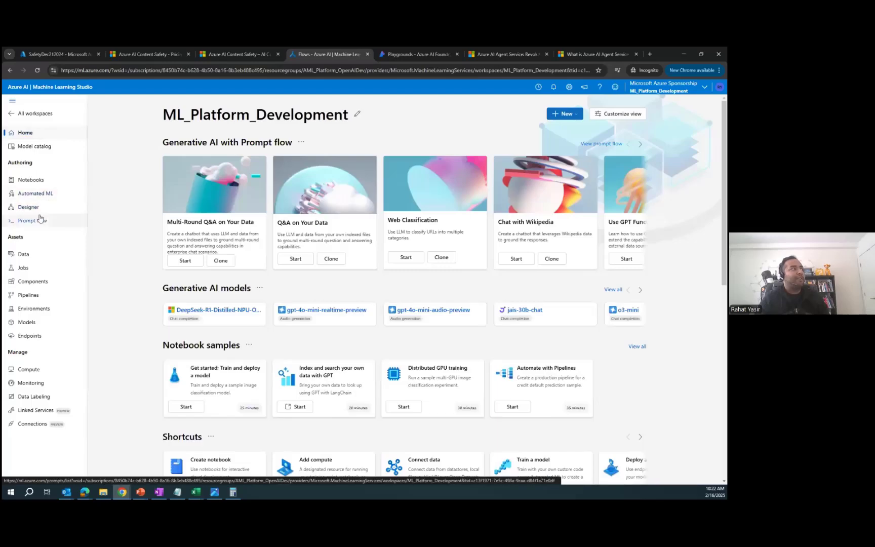
{"action": "left_click", "coordinate": [37, 221]}
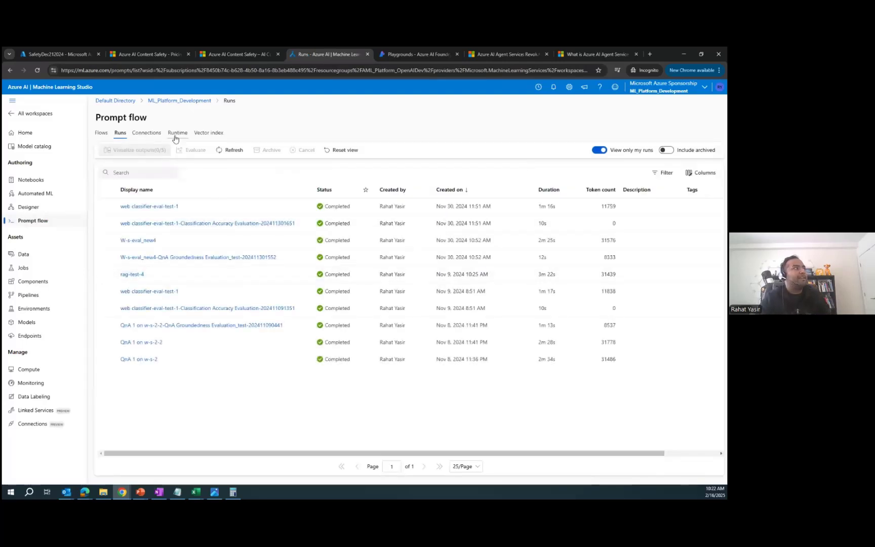
{"action": "left_click", "coordinate": [143, 135]}
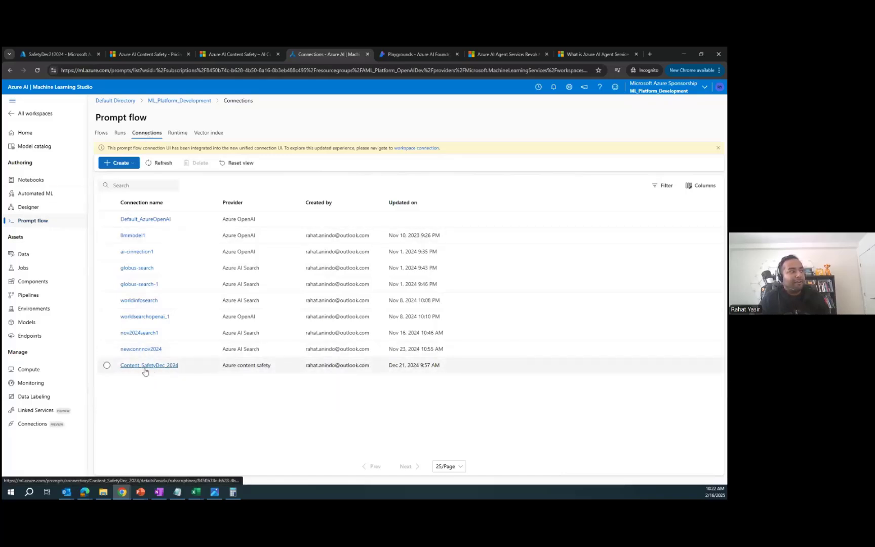
{"action": "left_click", "coordinate": [57, 54]}
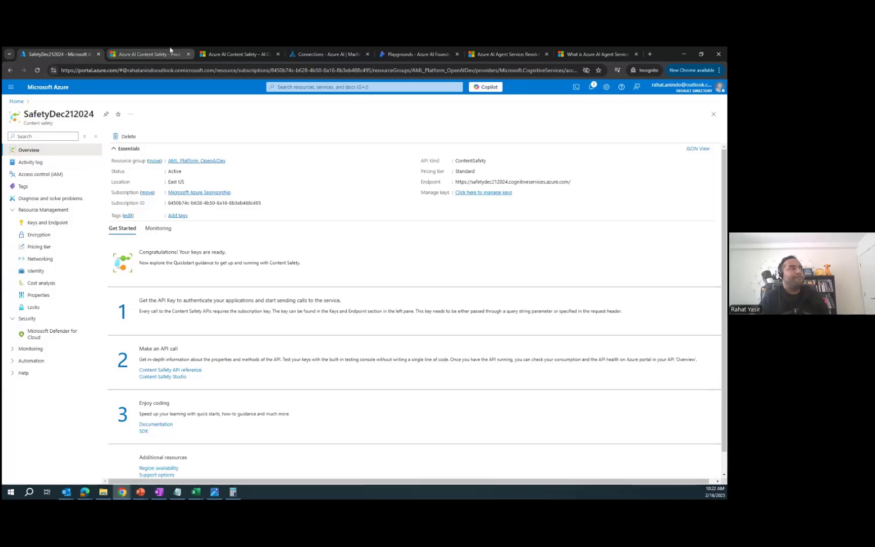
{"action": "left_click", "coordinate": [147, 54]}
Step: Start a new Azure content safety connection, compare it with the portal's keys and endpoint, then cancel
{"action": "left_click", "coordinate": [329, 54]}
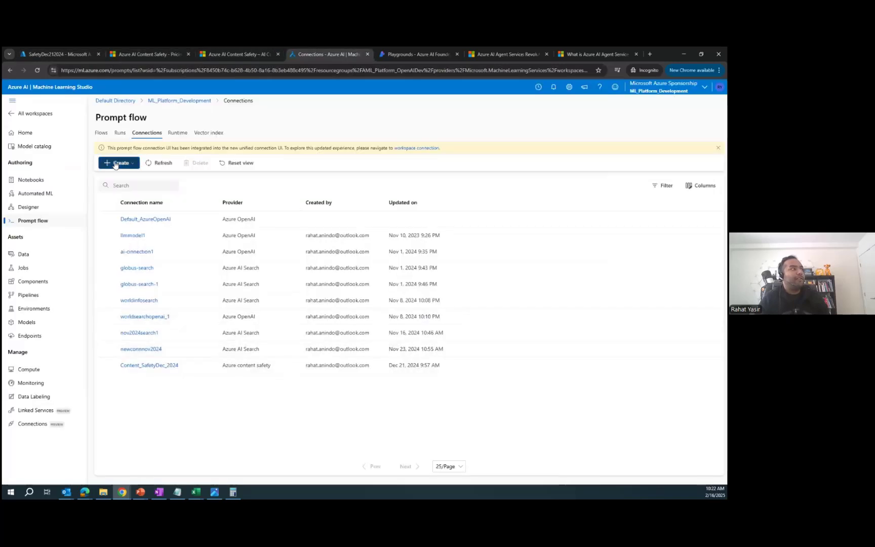
{"action": "left_click", "coordinate": [117, 164]}
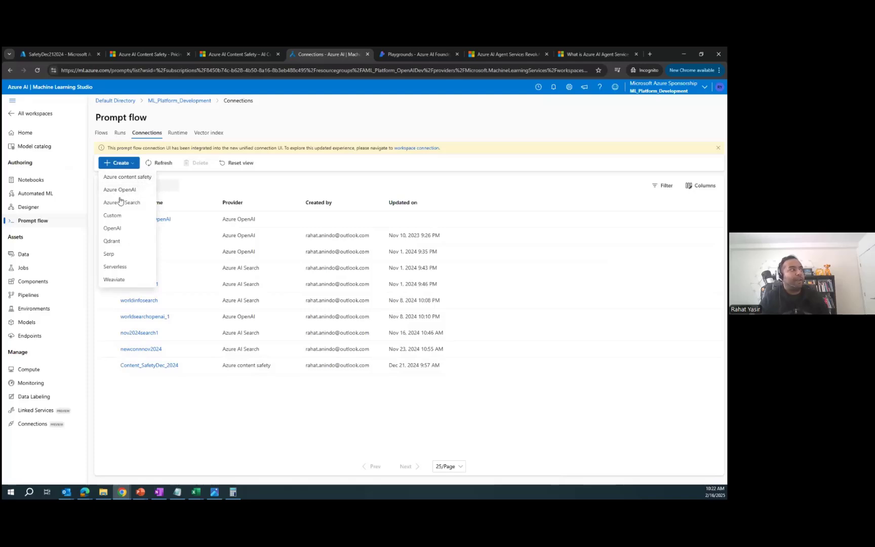
{"action": "left_click", "coordinate": [112, 178]}
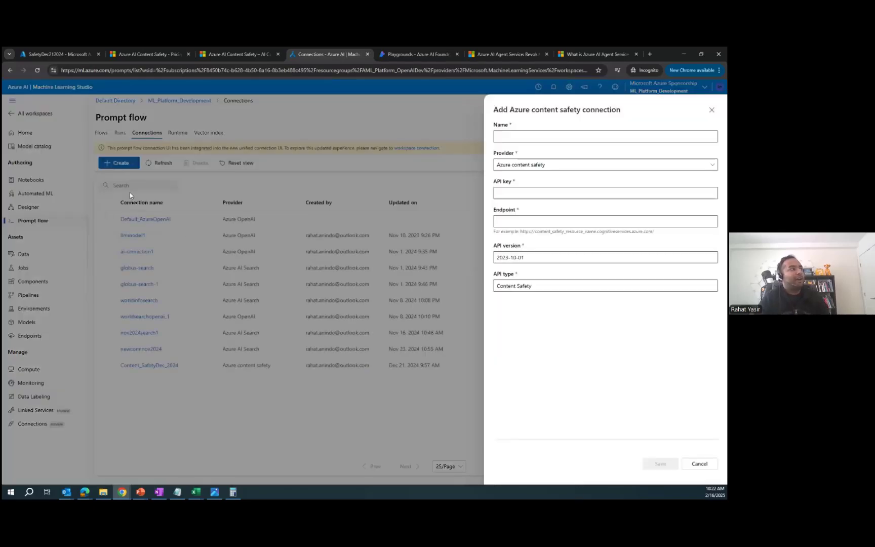
{"action": "left_click", "coordinate": [531, 136]}
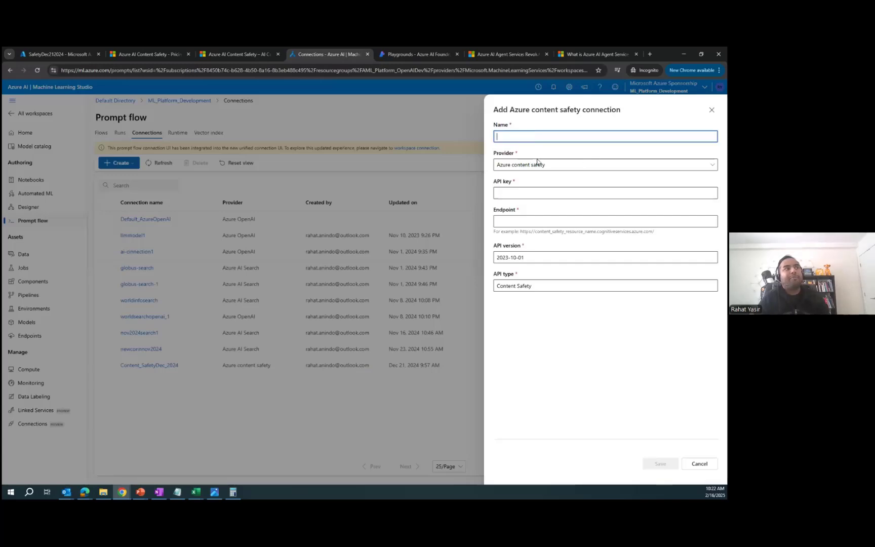
{"action": "left_click", "coordinate": [518, 194]}
{"action": "left_click", "coordinate": [59, 55]}
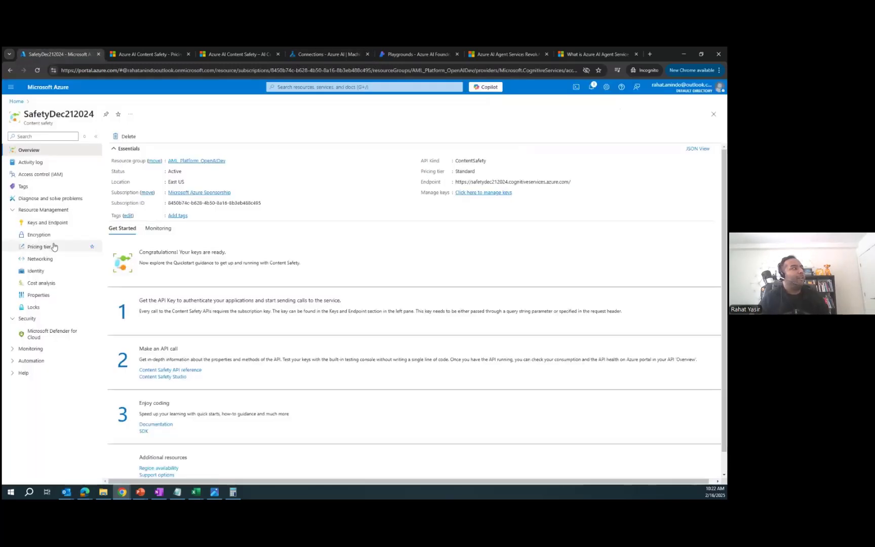
{"action": "left_click", "coordinate": [47, 223]}
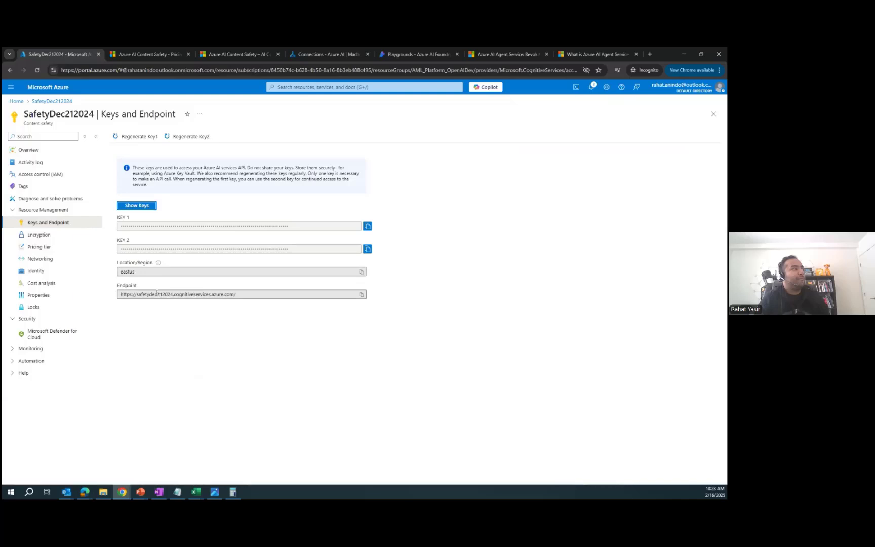
{"action": "left_click", "coordinate": [322, 53]}
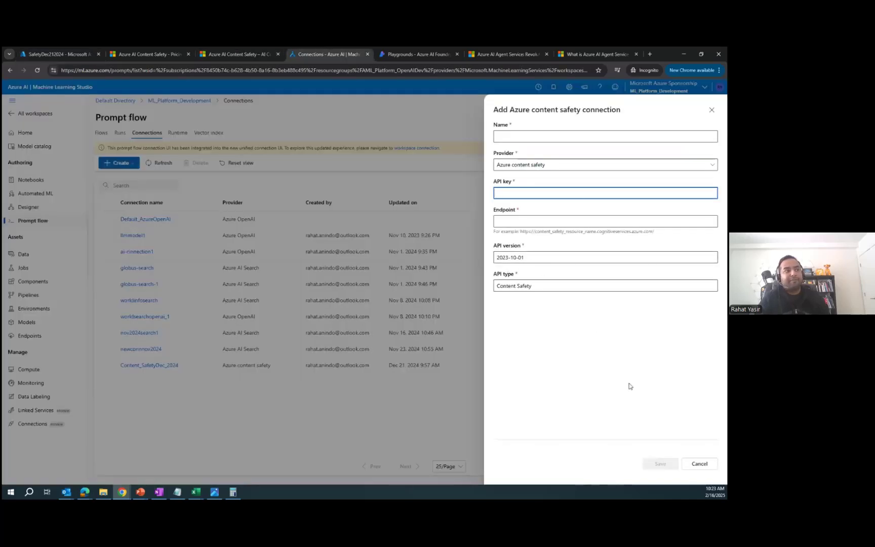
{"action": "left_click", "coordinate": [687, 466]}
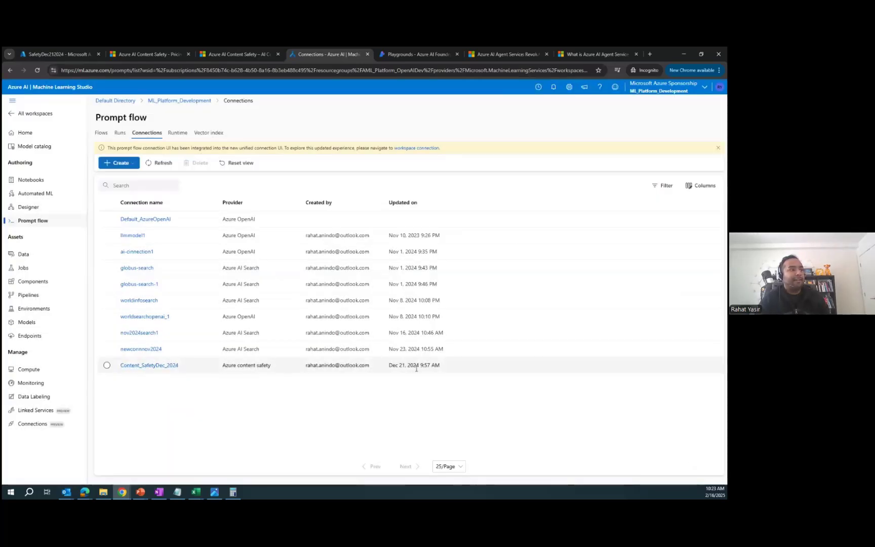
Step: Check the Content_SafetyDec_2024 connection's AzureContentSafety provider and endpoint against the resource's keys page
{"action": "left_click", "coordinate": [150, 365]}
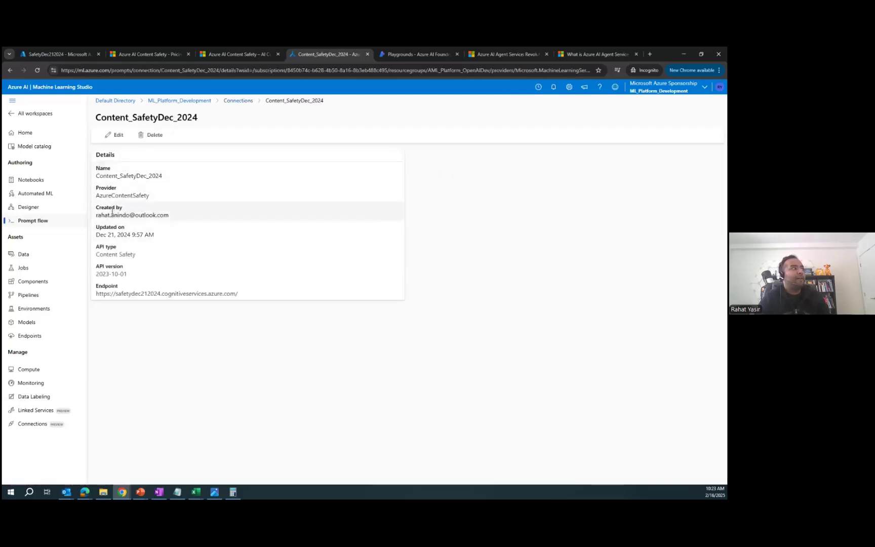
{"action": "double_click", "coordinate": [125, 194]}
{"action": "left_click", "coordinate": [58, 53]}
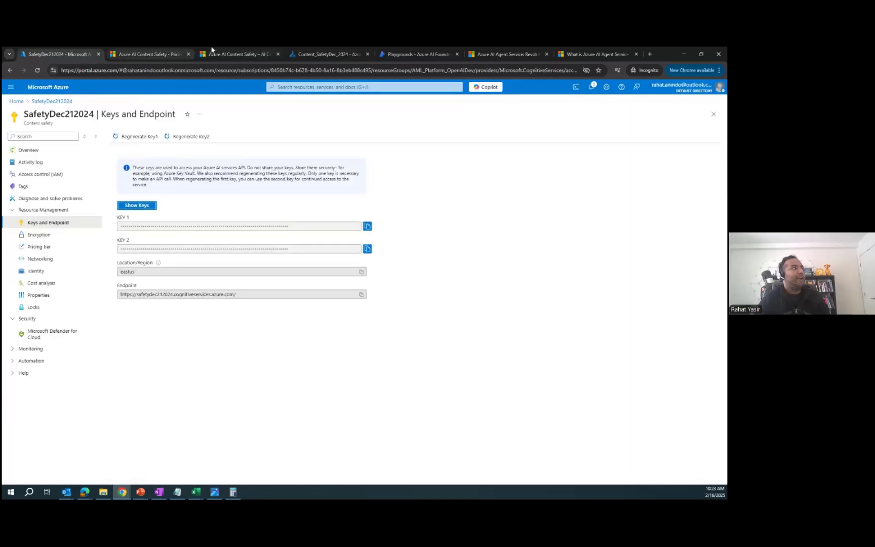
{"action": "left_click", "coordinate": [323, 52]}
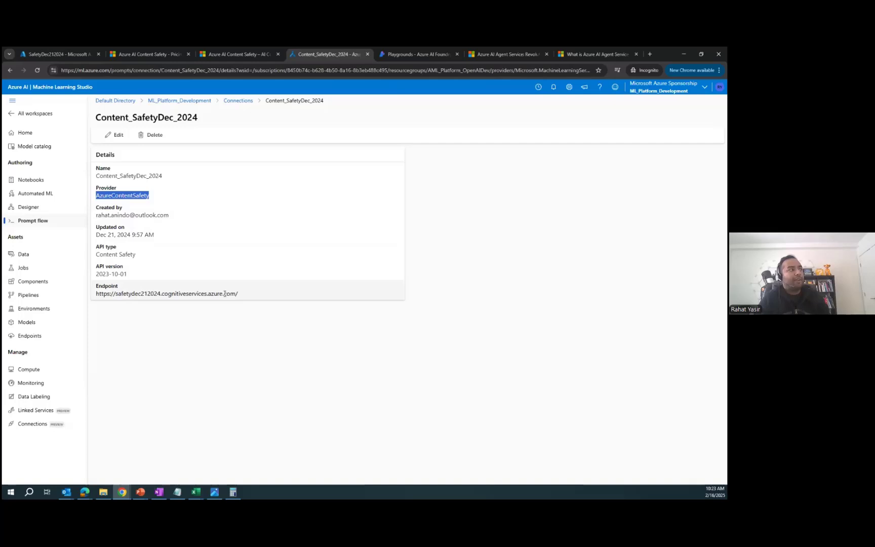
Step: Go from the connections list to the workspace's prompt flows and open the w-s-2 flow
{"action": "left_click", "coordinate": [237, 101]}
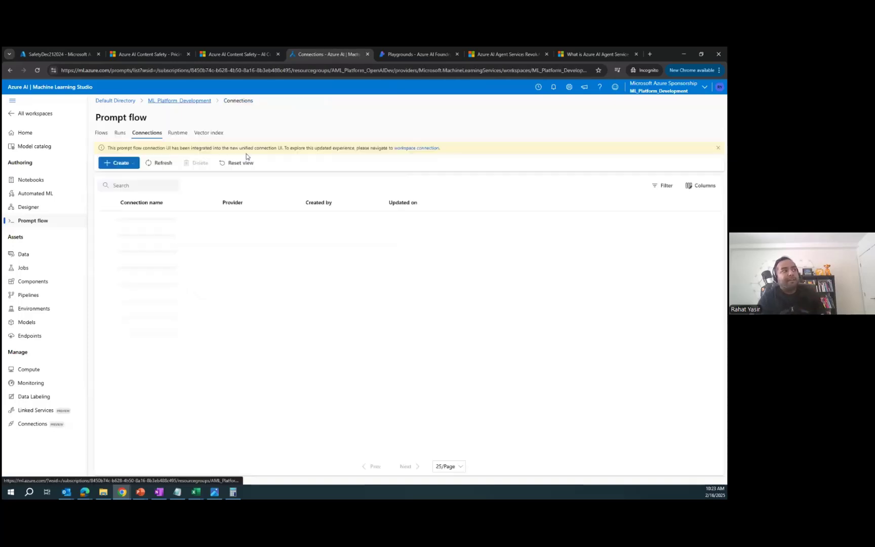
{"action": "left_click", "coordinate": [164, 101]}
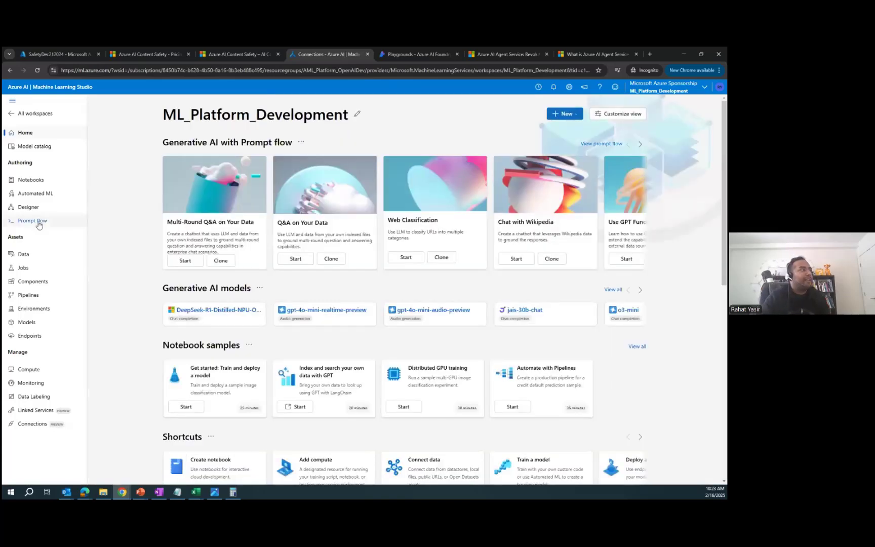
{"action": "left_click", "coordinate": [38, 220]}
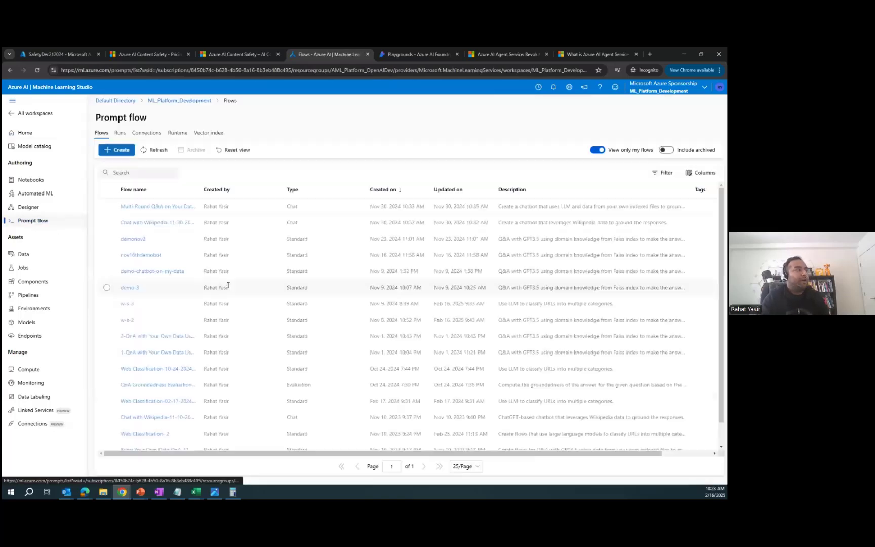
{"action": "left_click", "coordinate": [126, 304]}
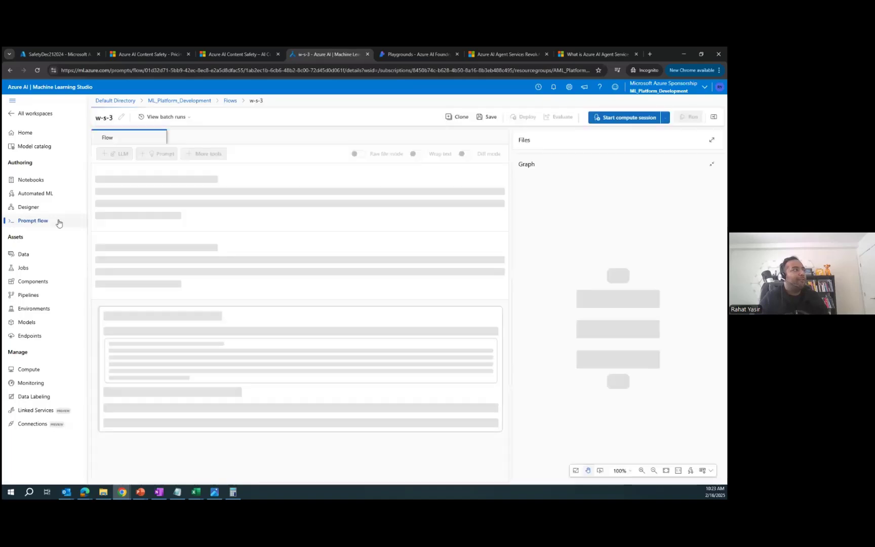
{"action": "left_click", "coordinate": [231, 101]}
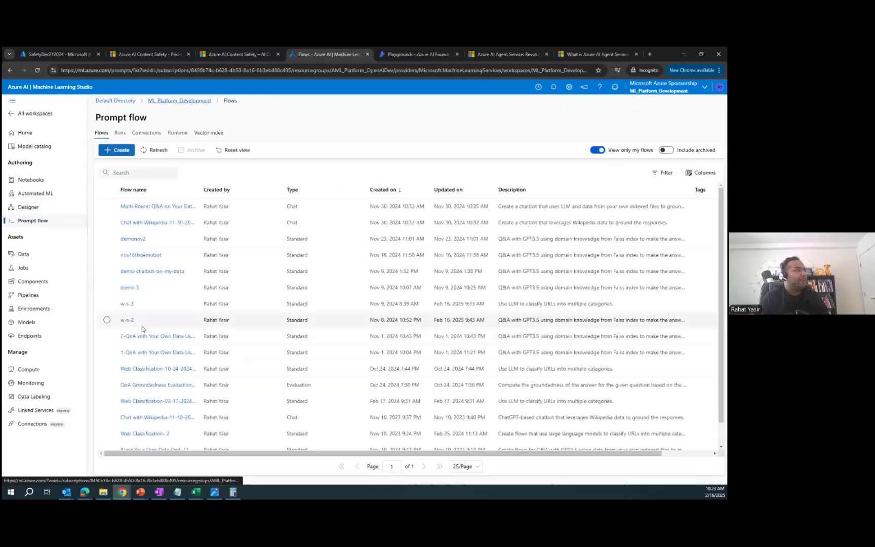
{"action": "left_click", "coordinate": [127, 324]}
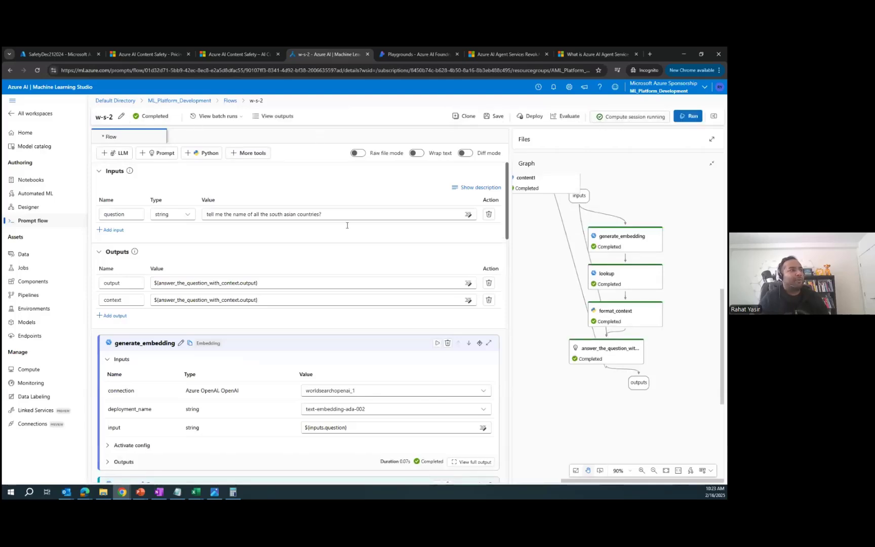
Step: Delete the content1 Content Safety step from the w-s-2 graph
{"action": "scroll", "coordinate": [553, 238], "scroll_direction": "up", "scroll_amount": 1}
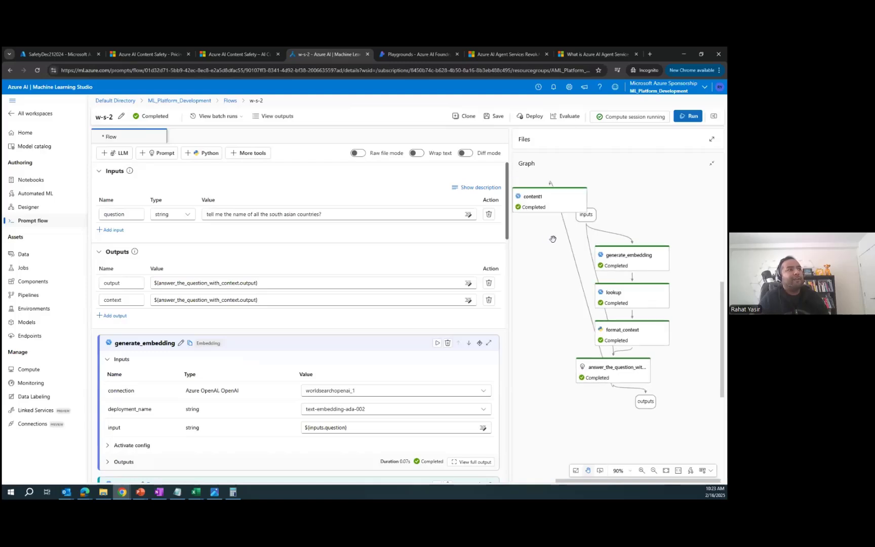
{"action": "scroll", "coordinate": [554, 240], "scroll_direction": "left", "scroll_amount": 1}
{"action": "scroll", "coordinate": [552, 251], "scroll_direction": "up", "scroll_amount": 1}
{"action": "scroll", "coordinate": [554, 254], "scroll_direction": "right", "scroll_amount": 1}
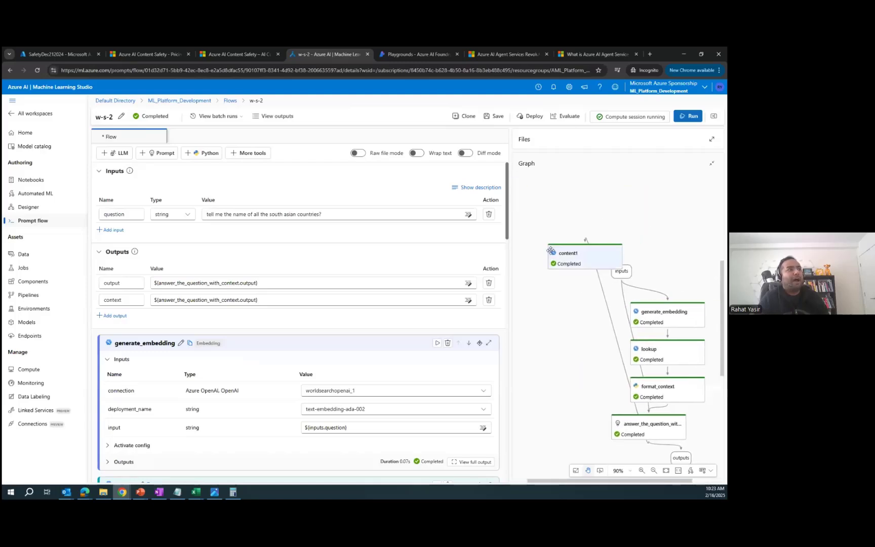
{"action": "left_click", "coordinate": [579, 260]}
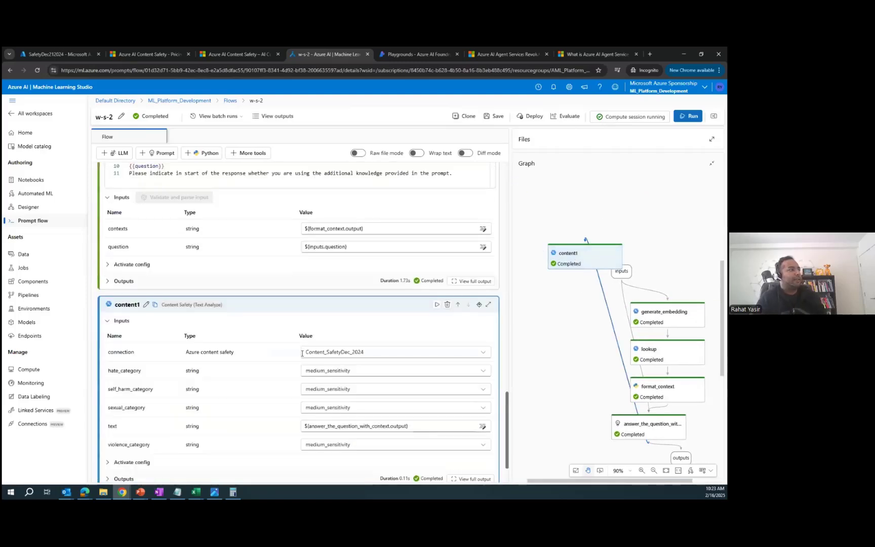
{"action": "left_click", "coordinate": [447, 263]}
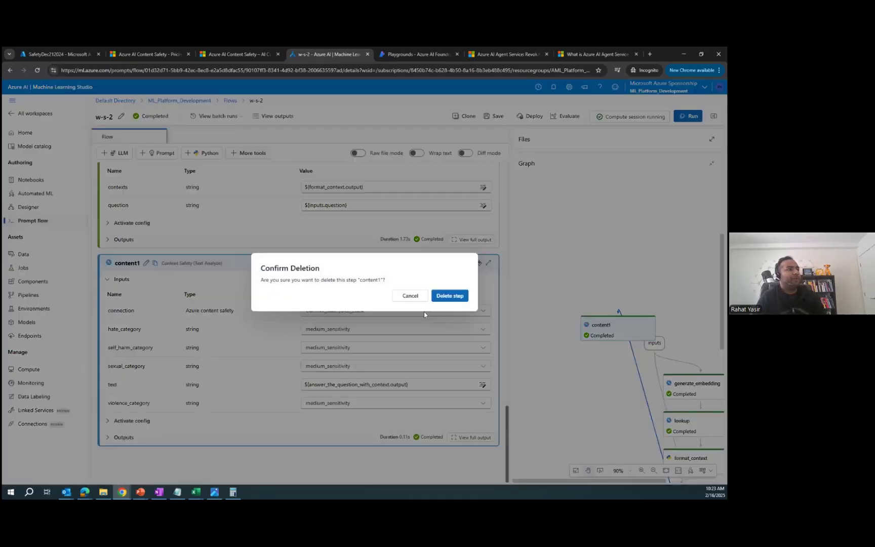
{"action": "left_click", "coordinate": [450, 296]}
Step: Review the inputs, generate_embedding, lookup, format_context and answer_the_question_with_context steps
{"action": "scroll", "coordinate": [565, 290], "scroll_direction": "right", "scroll_amount": 3}
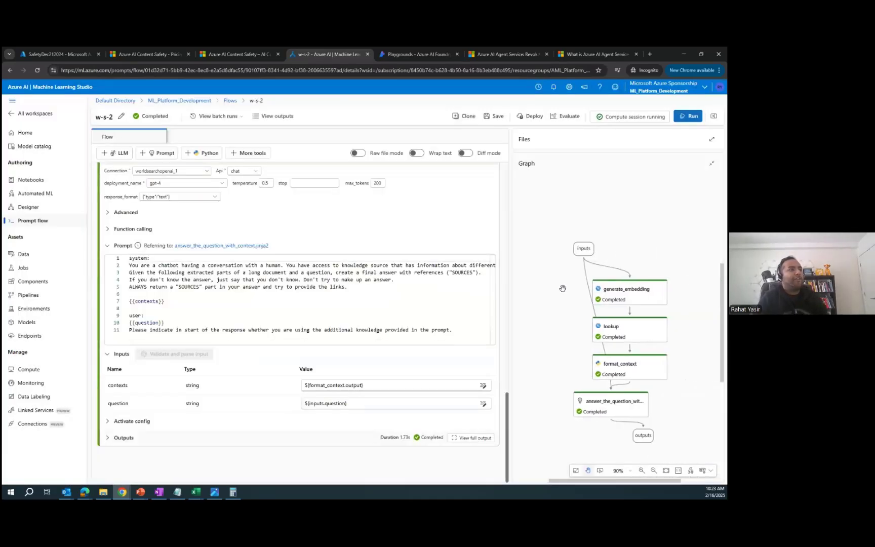
{"action": "left_click", "coordinate": [583, 249]}
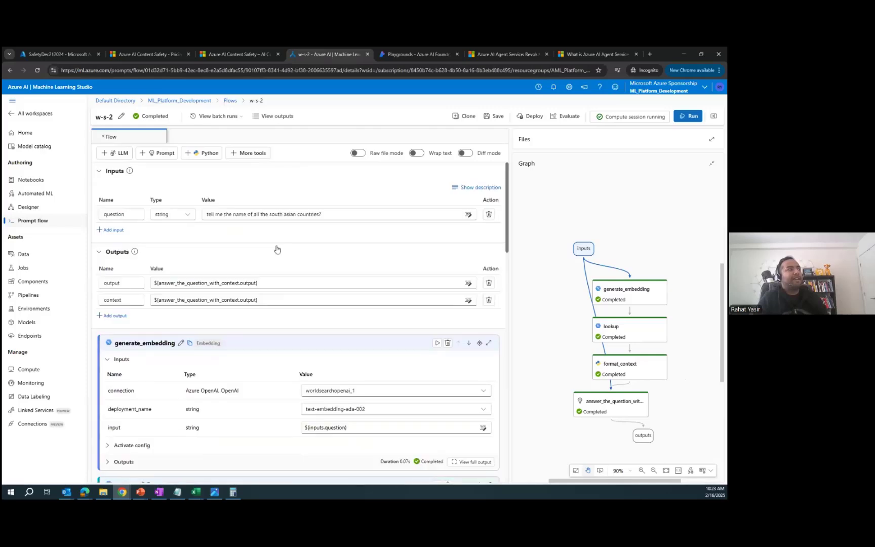
{"action": "left_click", "coordinate": [626, 291]}
{"action": "scroll", "coordinate": [385, 259], "scroll_direction": "up", "scroll_amount": 2}
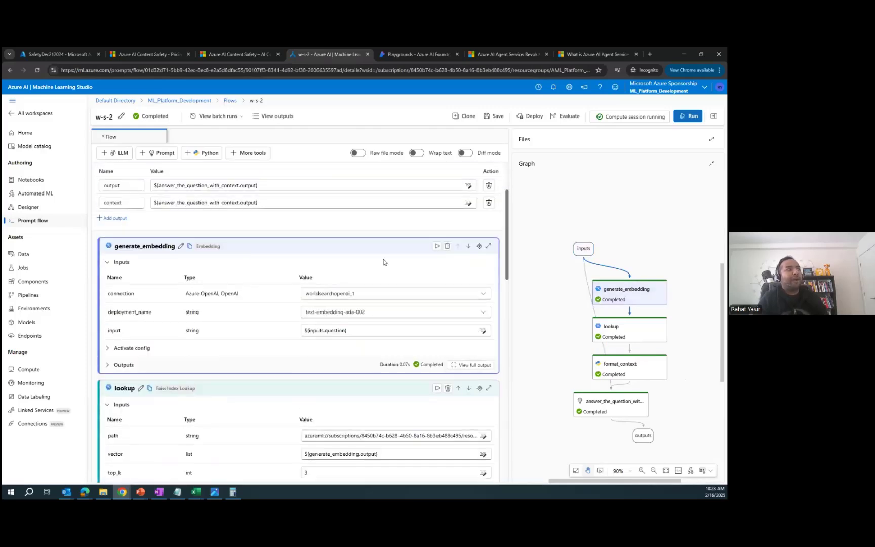
{"action": "left_click", "coordinate": [628, 329]}
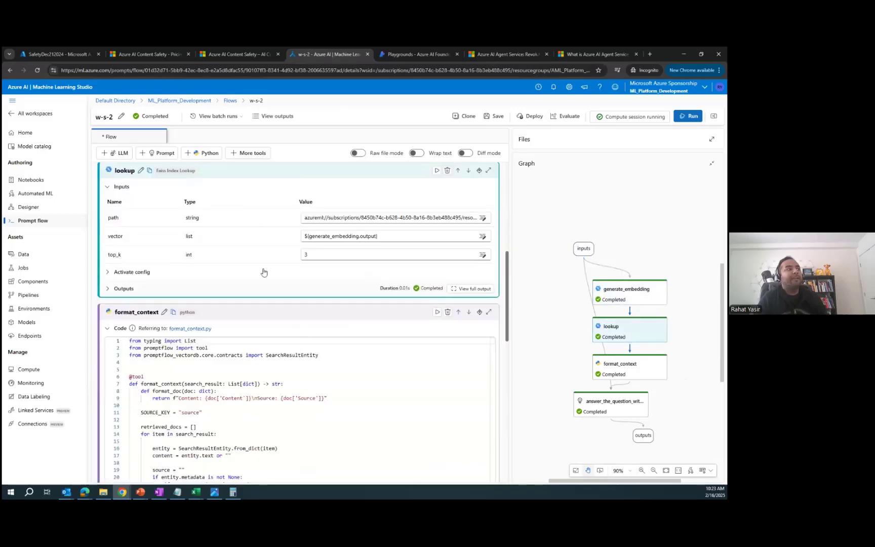
{"action": "left_click", "coordinate": [634, 371]}
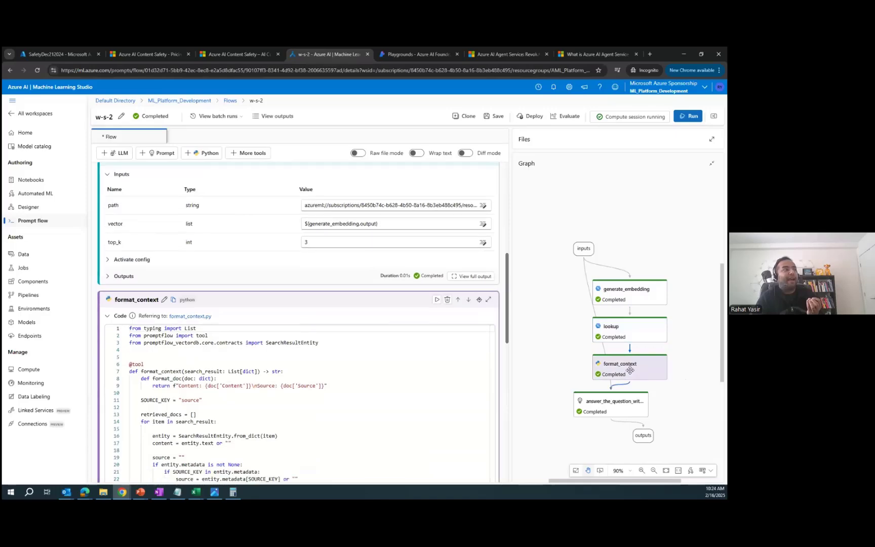
{"action": "left_click", "coordinate": [634, 411]}
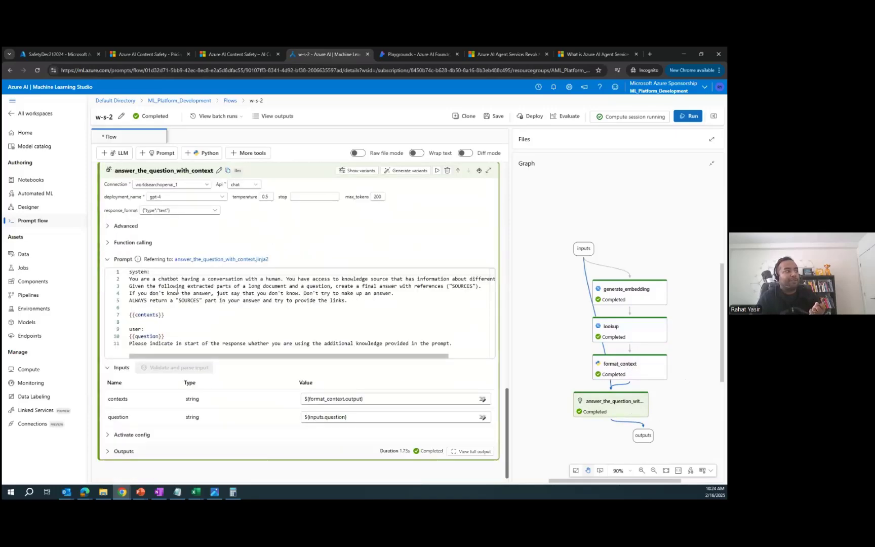
{"action": "scroll", "coordinate": [371, 358], "scroll_direction": "up", "scroll_amount": 15}
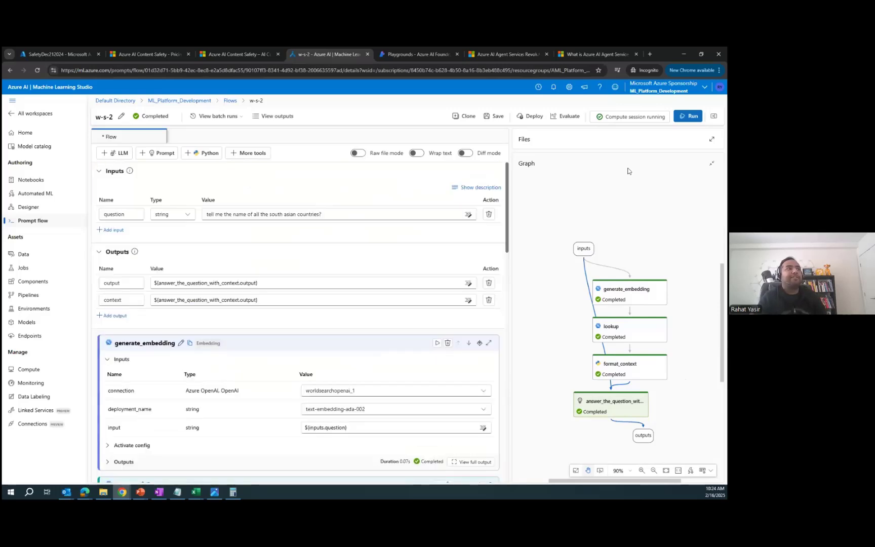
{"action": "left_click", "coordinate": [213, 216]}
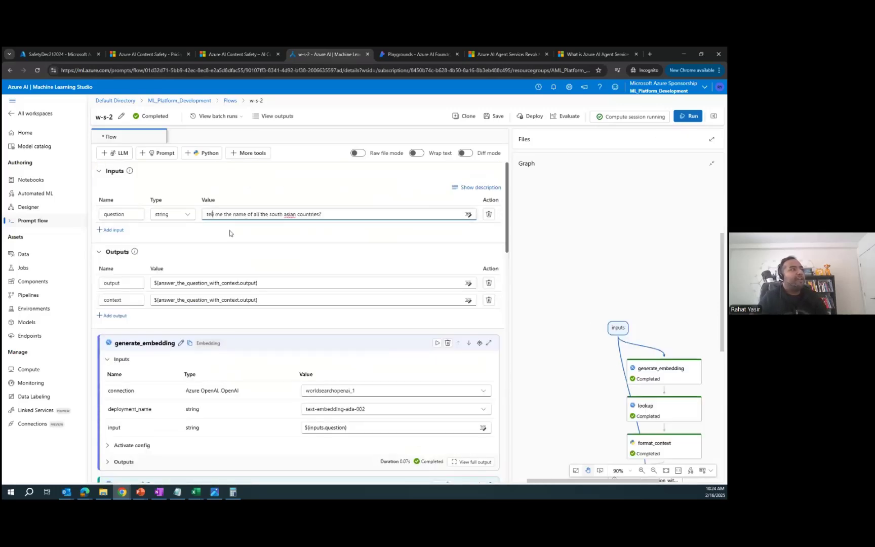
{"action": "left_click", "coordinate": [695, 119]}
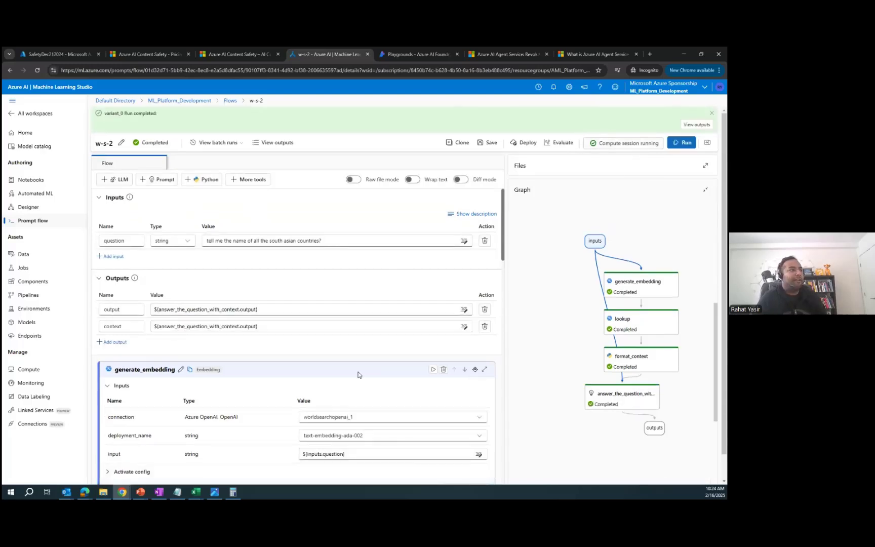
{"action": "scroll", "coordinate": [359, 375], "scroll_direction": "down", "scroll_amount": 3}
{"action": "left_click", "coordinate": [629, 144]}
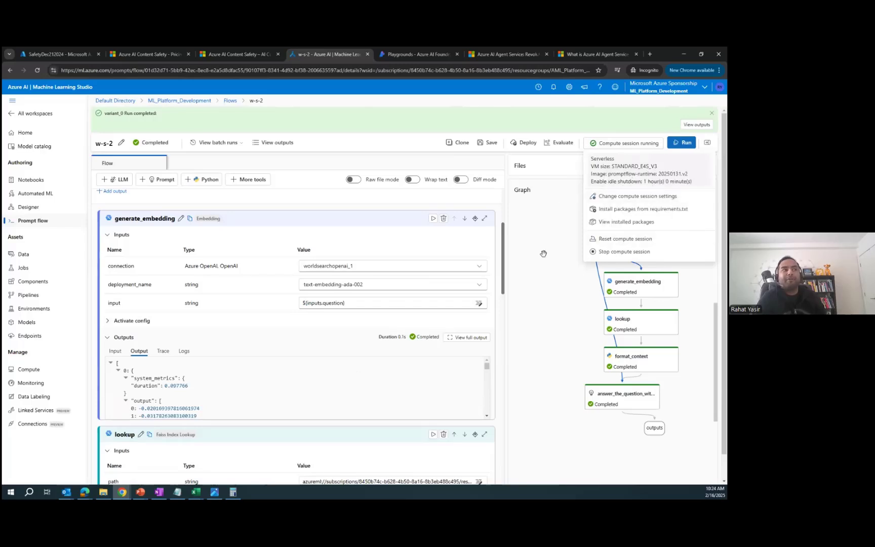
{"action": "left_click", "coordinate": [348, 358]}
{"action": "scroll", "coordinate": [349, 362], "scroll_direction": "down", "scroll_amount": 5}
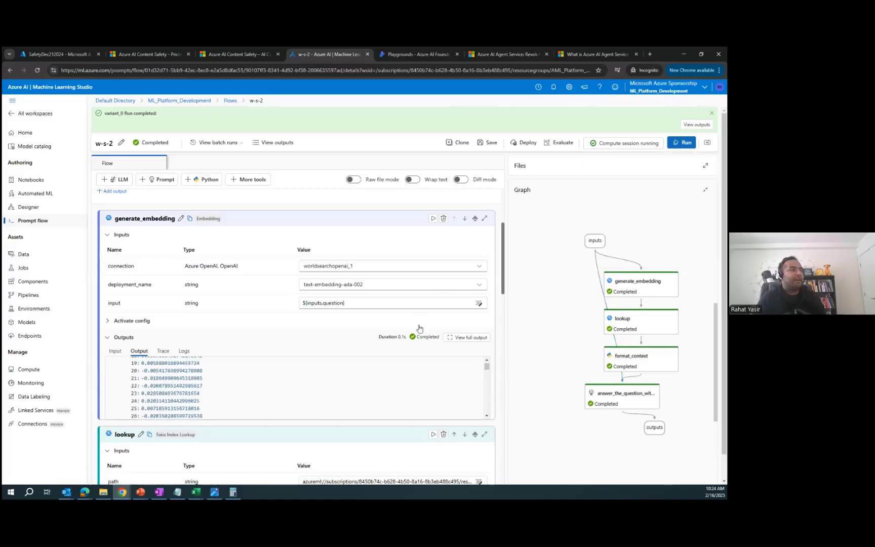
{"action": "scroll", "coordinate": [419, 329], "scroll_direction": "up", "scroll_amount": 3}
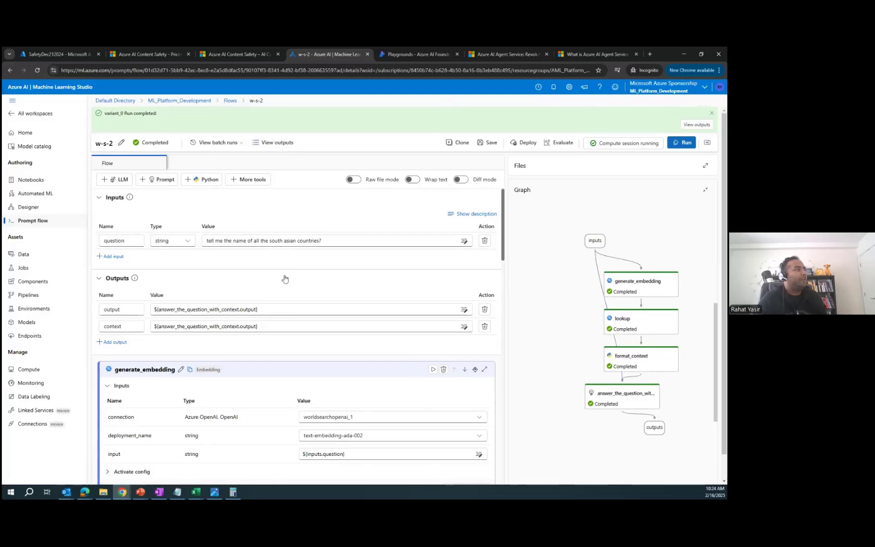
{"action": "left_click", "coordinate": [274, 143]}
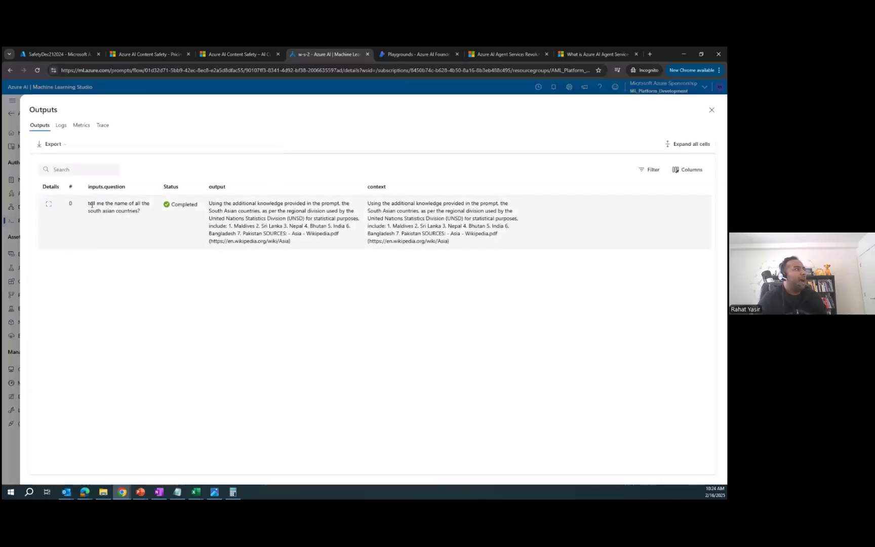
{"action": "left_click_drag", "start_coordinate": [89, 206], "coordinate": [148, 221]}
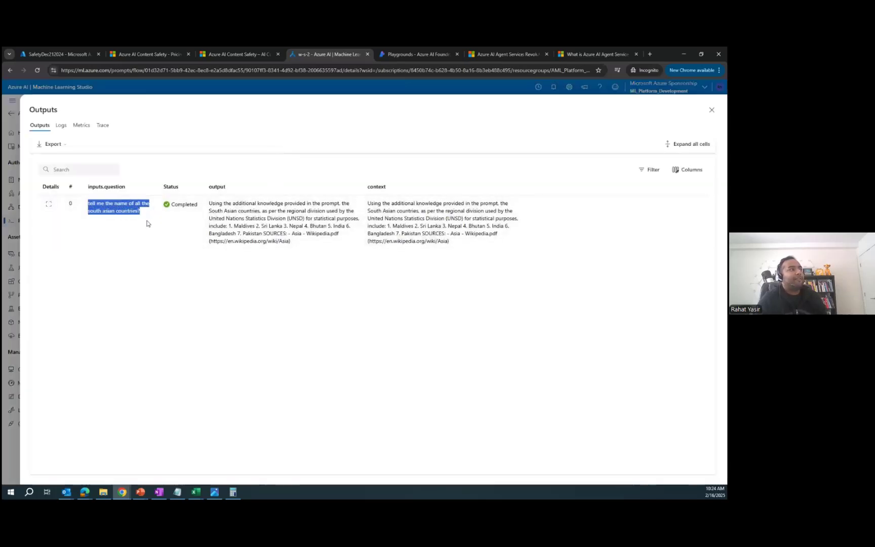
{"action": "left_click_drag", "start_coordinate": [209, 203], "coordinate": [337, 235]}
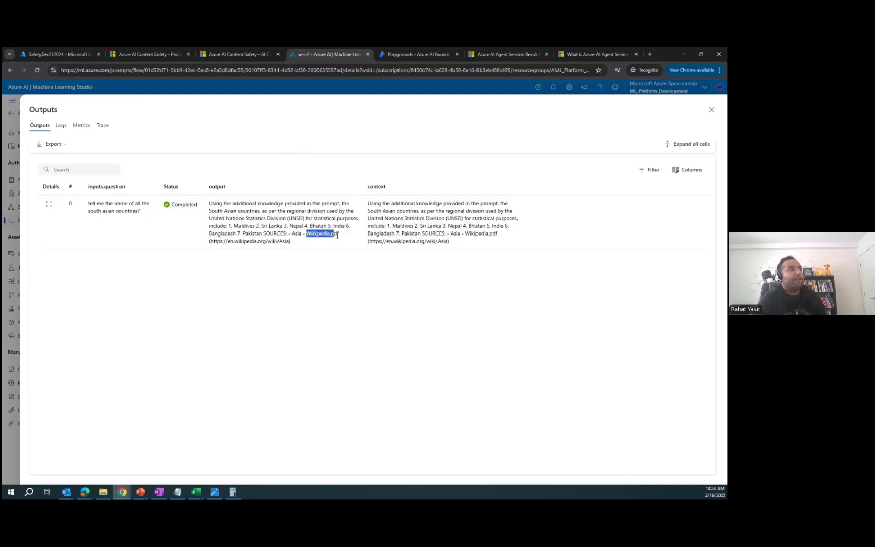
{"action": "left_click", "coordinate": [307, 249]}
{"action": "left_click_drag", "start_coordinate": [227, 226], "coordinate": [290, 232]}
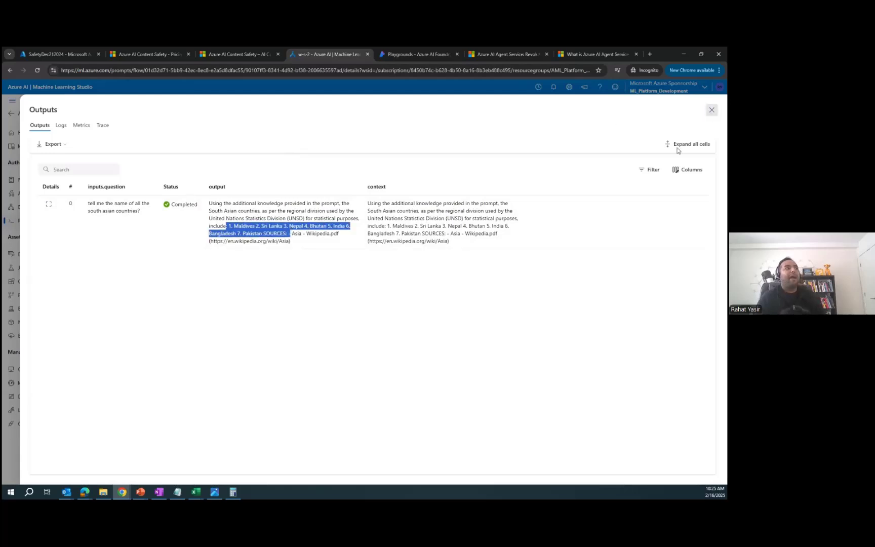
{"action": "left_click", "coordinate": [712, 110]}
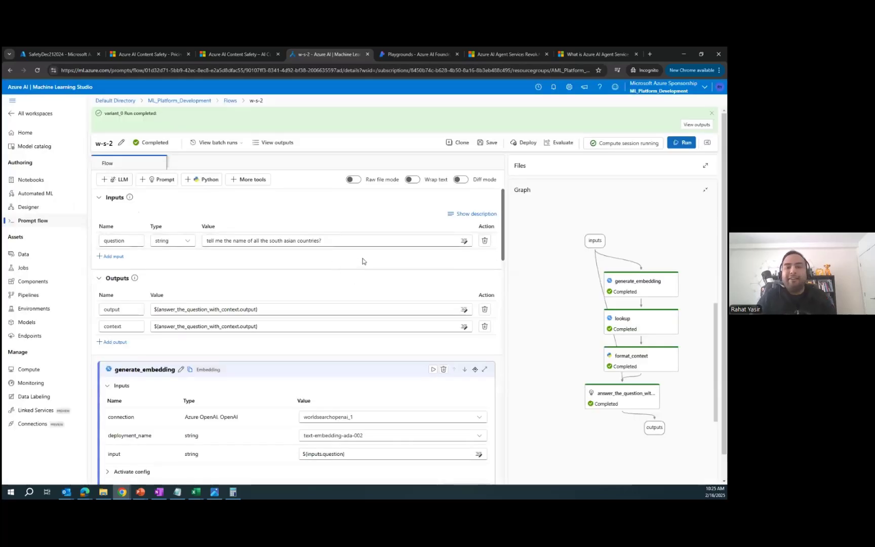
Step: Replace the question with 'do you know i do not like black cat?' and run the flow
{"action": "left_click", "coordinate": [313, 238]}
{"action": "key", "text": "ctrl+a"}
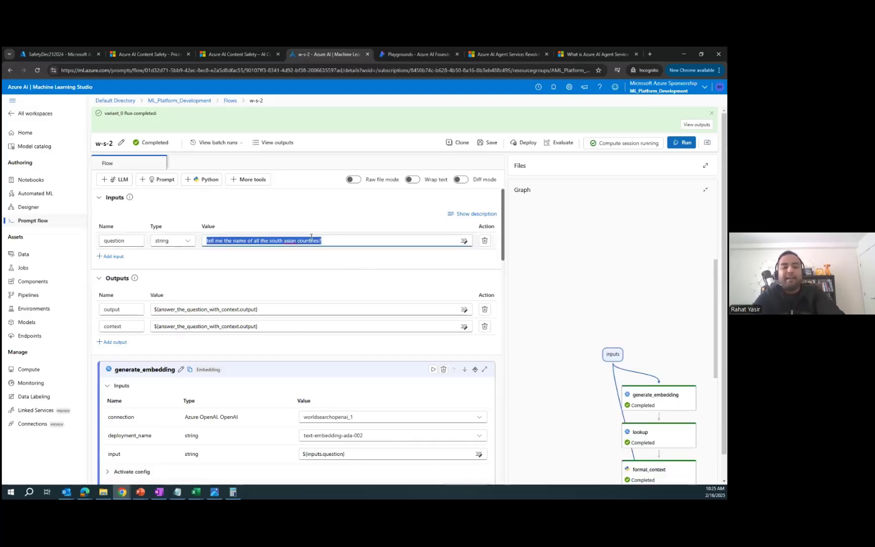
{"action": "type", "text": "do you know i do not"}
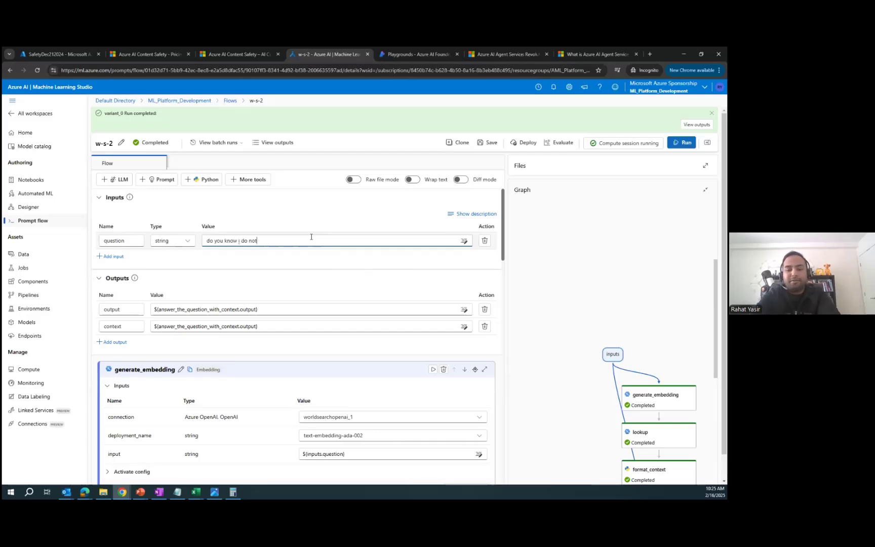
{"action": "type", "text": " like black c"}
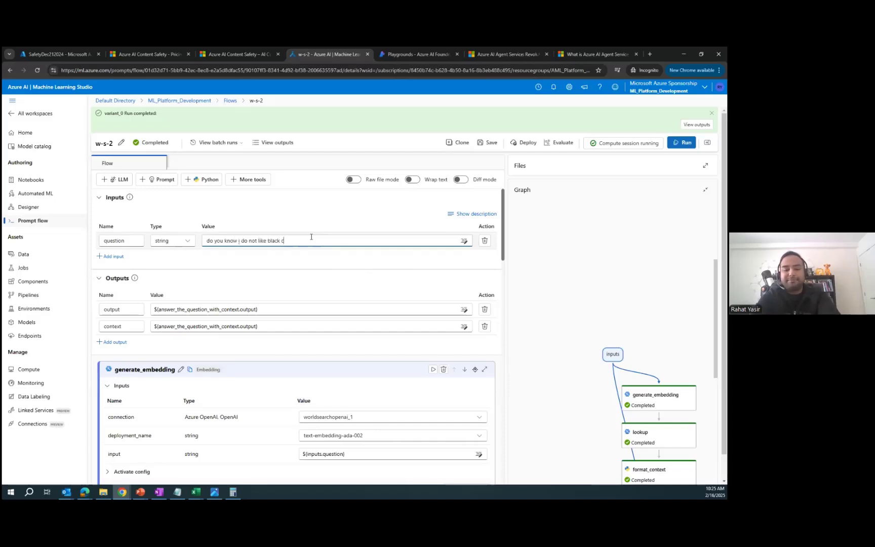
{"action": "type", "text": "at?"}
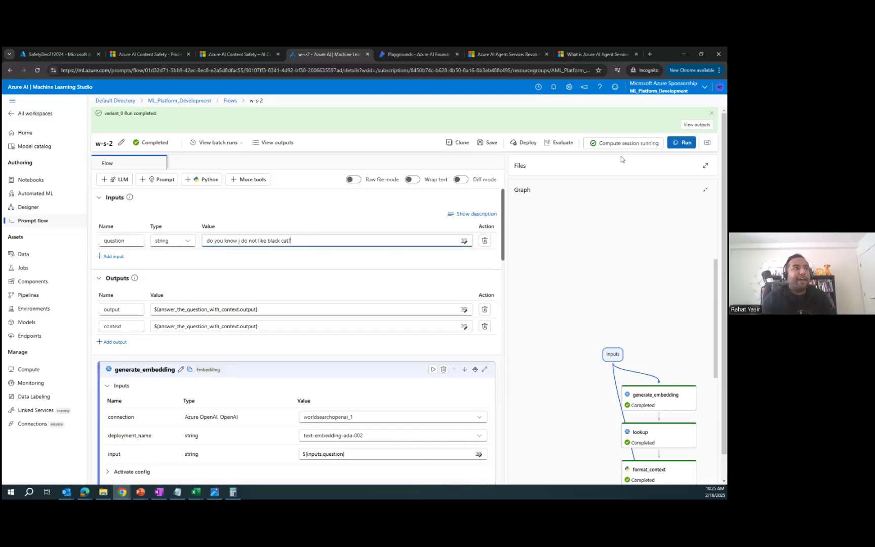
{"action": "left_click", "coordinate": [681, 146]}
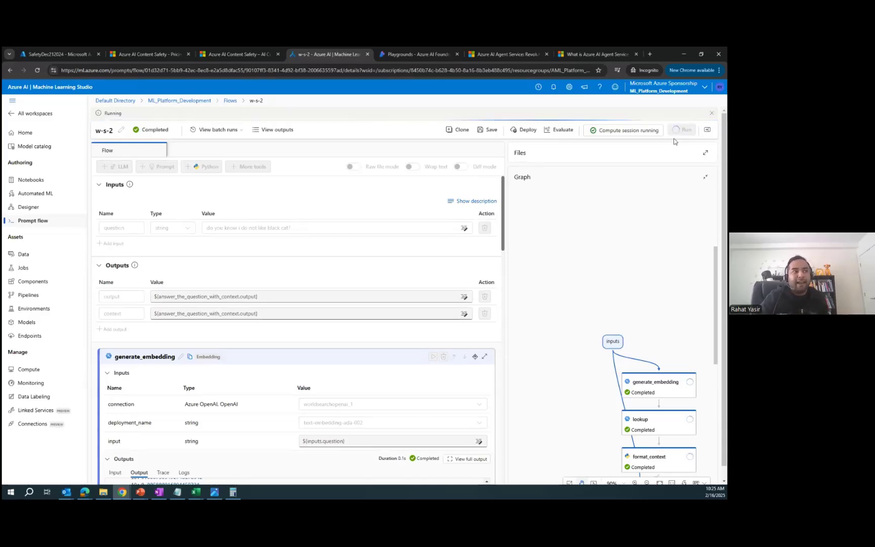
{"action": "scroll", "coordinate": [565, 236], "scroll_direction": "down", "scroll_amount": 3}
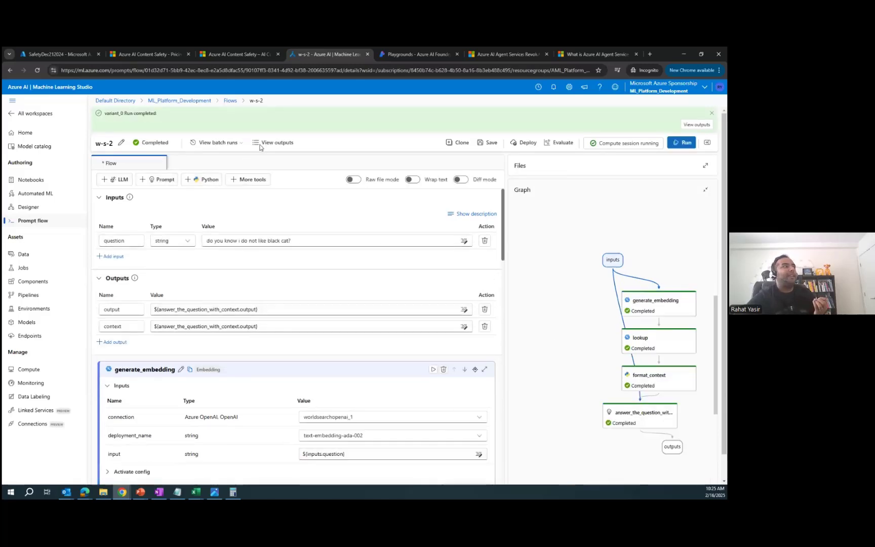
{"action": "left_click", "coordinate": [273, 143]}
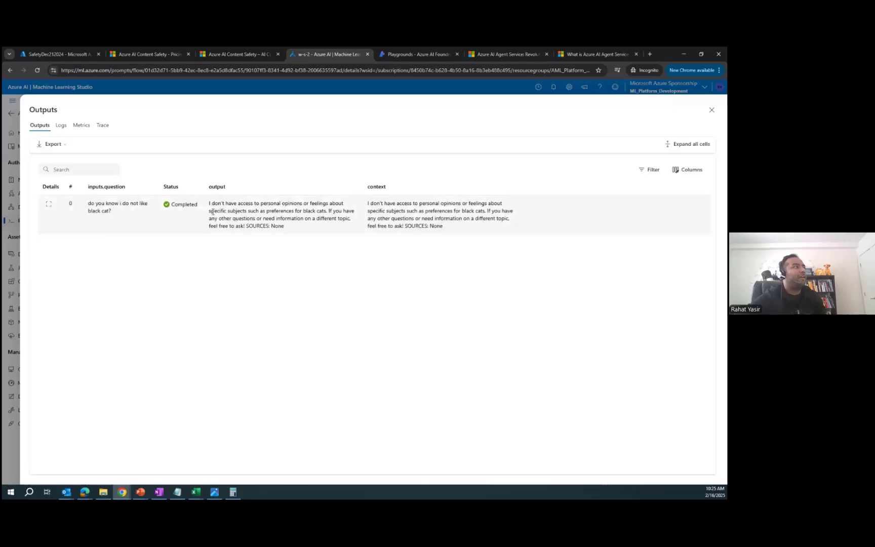
{"action": "left_click_drag", "start_coordinate": [210, 203], "coordinate": [251, 234]}
{"action": "left_click", "coordinate": [334, 212]}
{"action": "left_click", "coordinate": [214, 204]}
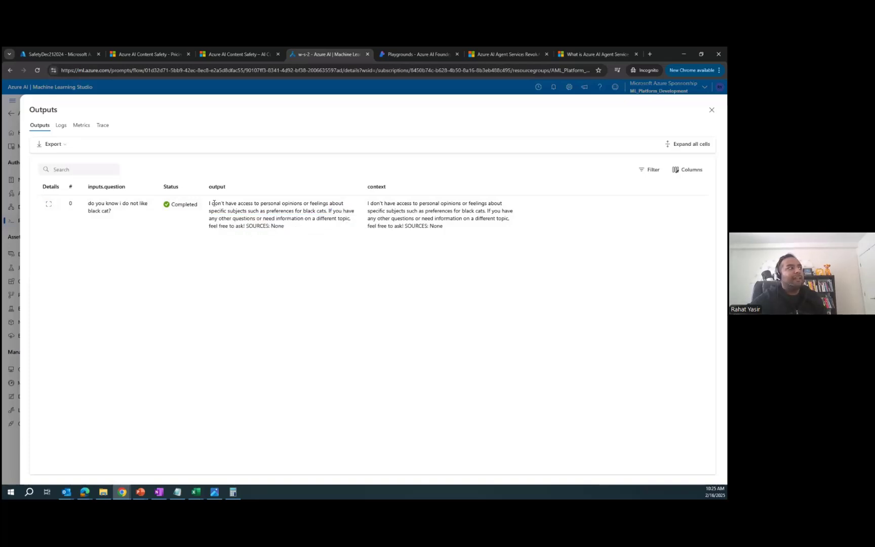
{"action": "left_click_drag", "start_coordinate": [209, 205], "coordinate": [250, 227]}
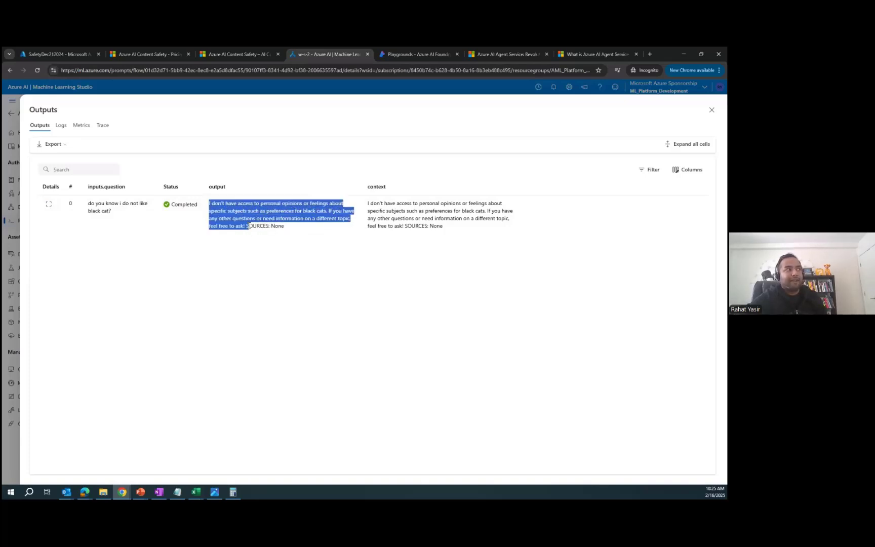
{"action": "left_click", "coordinate": [314, 229]}
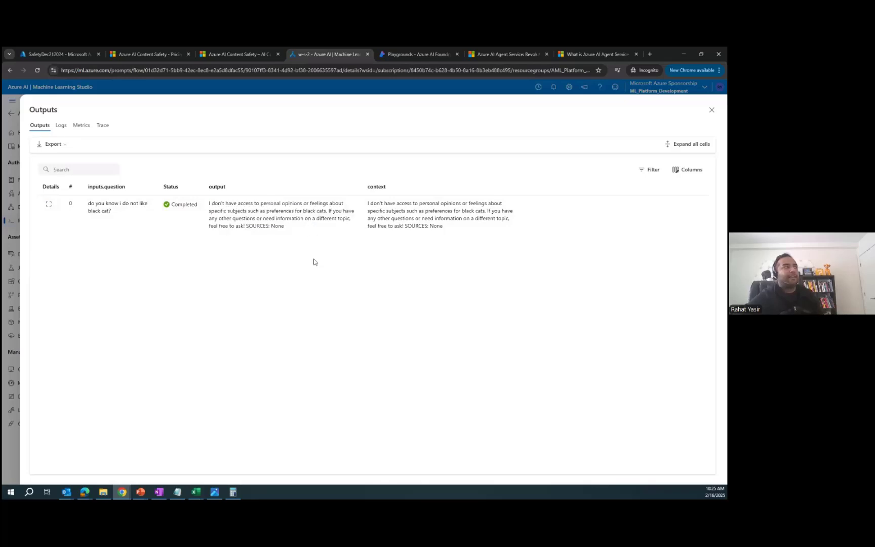
{"action": "left_click", "coordinate": [711, 112]}
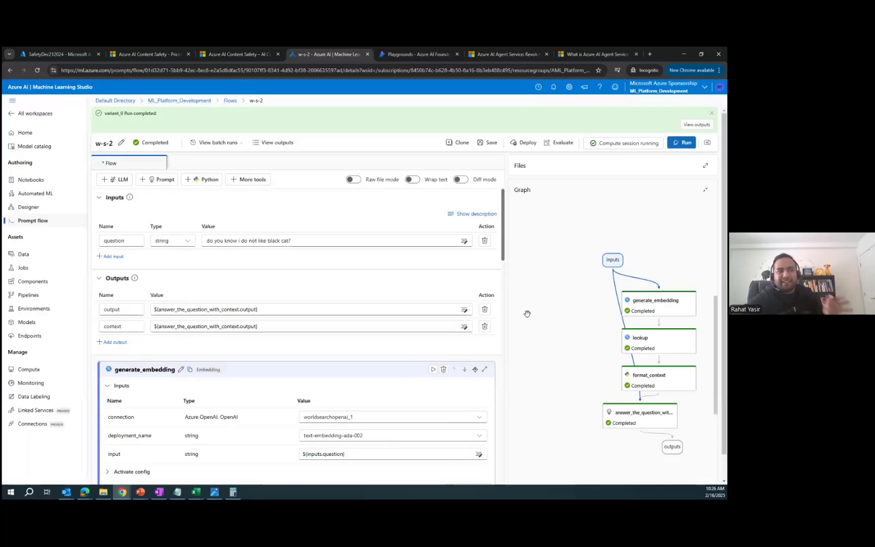
Step: Show the More tools list, including Content Safety (Text Analyze), Embedding and Serp API
{"action": "scroll", "coordinate": [415, 302], "scroll_direction": "down", "scroll_amount": 7}
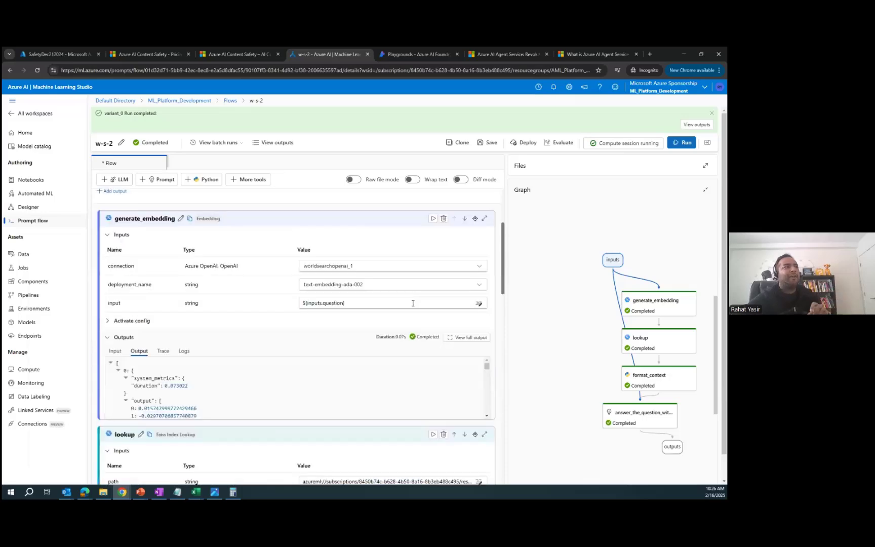
{"action": "scroll", "coordinate": [415, 301], "scroll_direction": "up", "scroll_amount": 7}
{"action": "scroll", "coordinate": [542, 377], "scroll_direction": "down", "scroll_amount": 1}
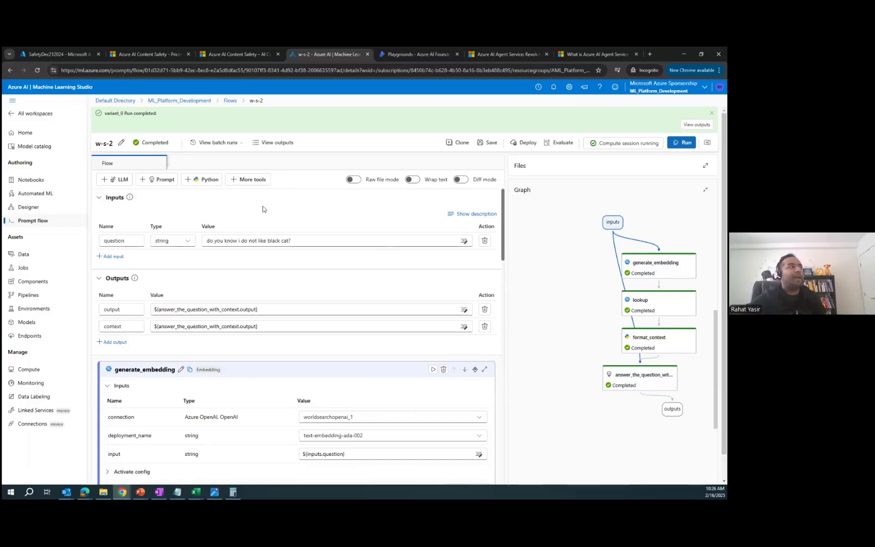
{"action": "left_click", "coordinate": [245, 181]}
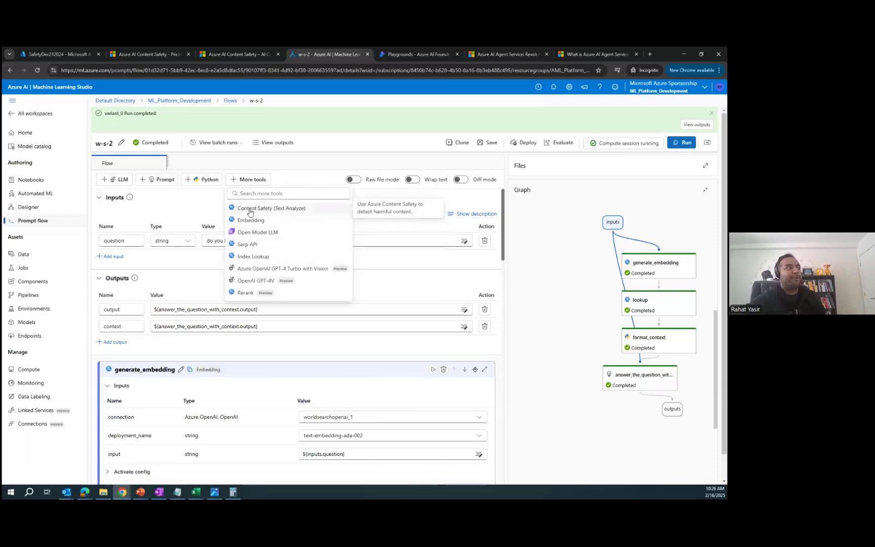
Step: Add a Content Safety (Text Analyze) node named content_safety_Outputtest
{"action": "left_click", "coordinate": [303, 210]}
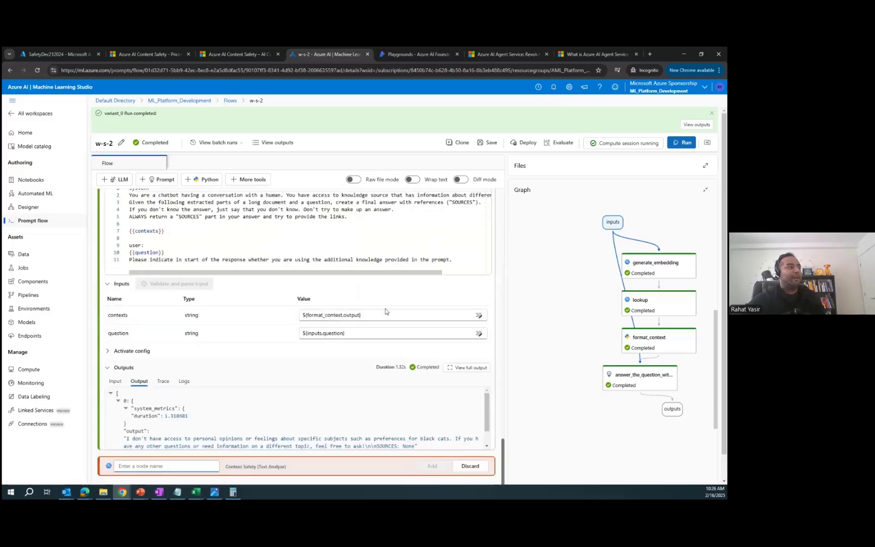
{"action": "left_click", "coordinate": [211, 438]}
{"action": "type", "text": "content"}
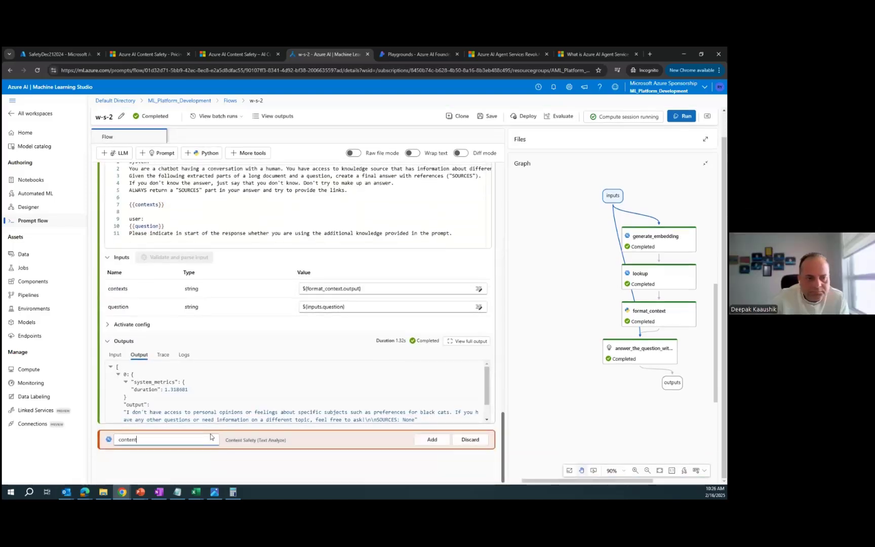
{"action": "type", "text": "saf"}
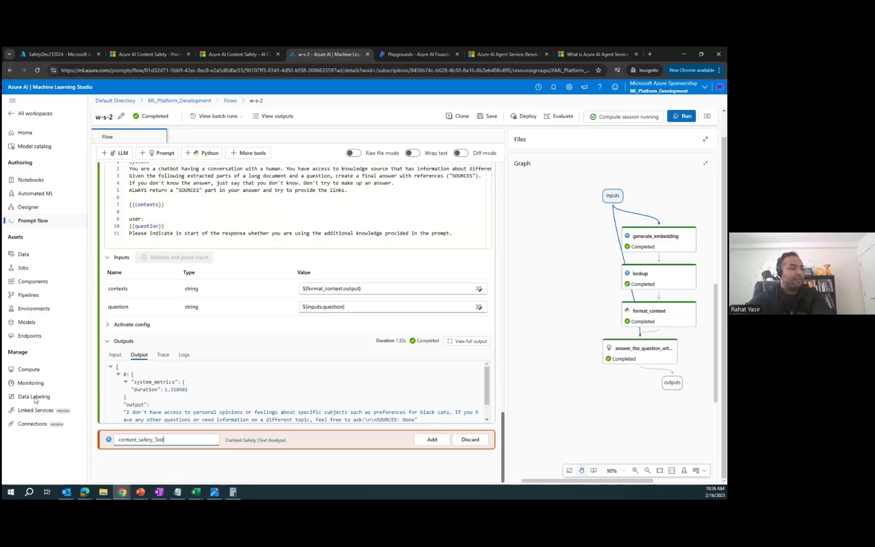
{"action": "type", "text": "ety_O"}
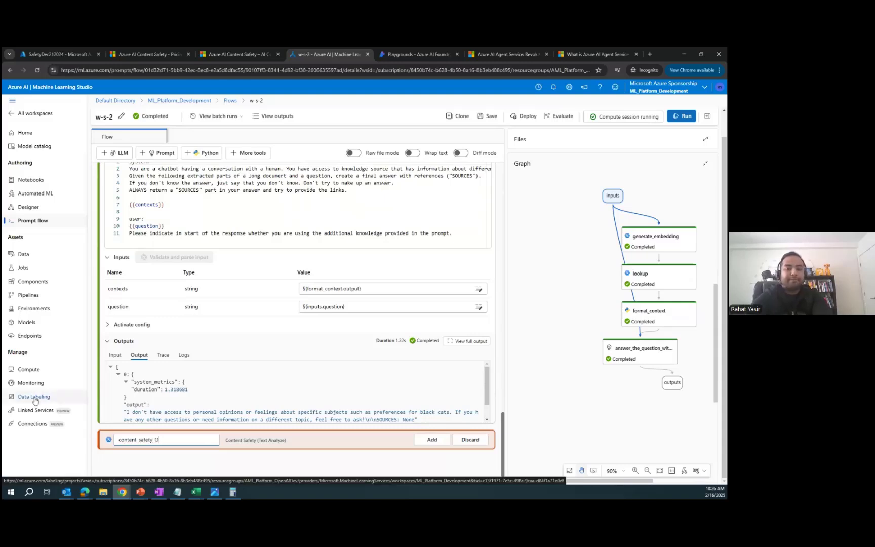
{"action": "type", "text": "utputtest"}
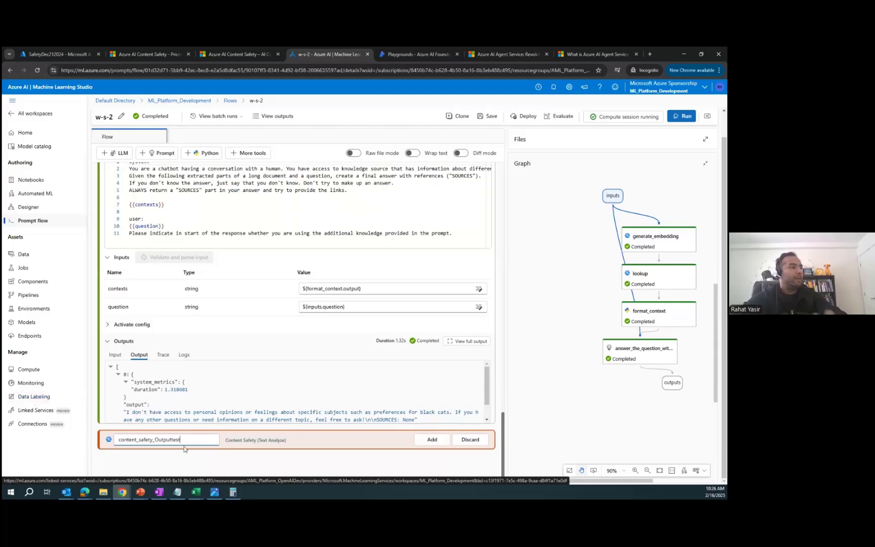
{"action": "left_click", "coordinate": [417, 441]}
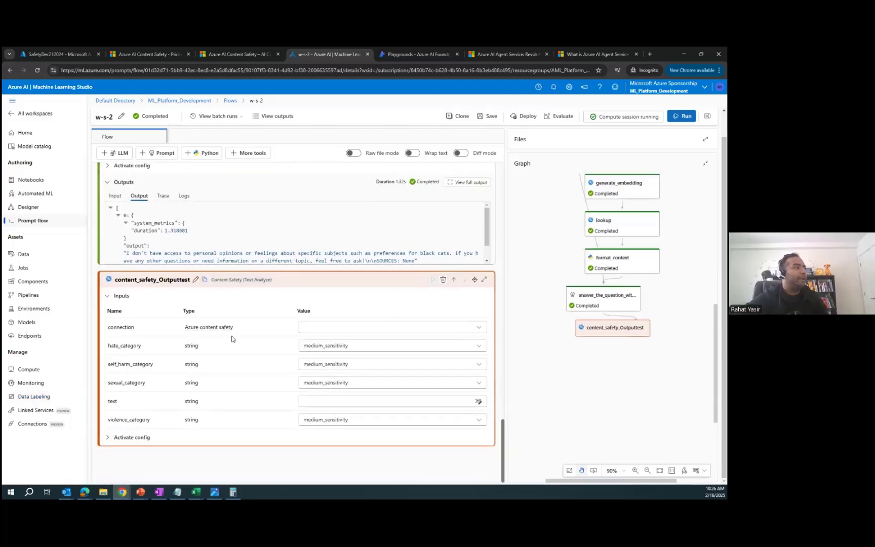
Step: Use the Content_SafetyDec_2024 connection and set hate, self_harm and sexual categories to high_sensitivity
{"action": "left_click", "coordinate": [350, 326]}
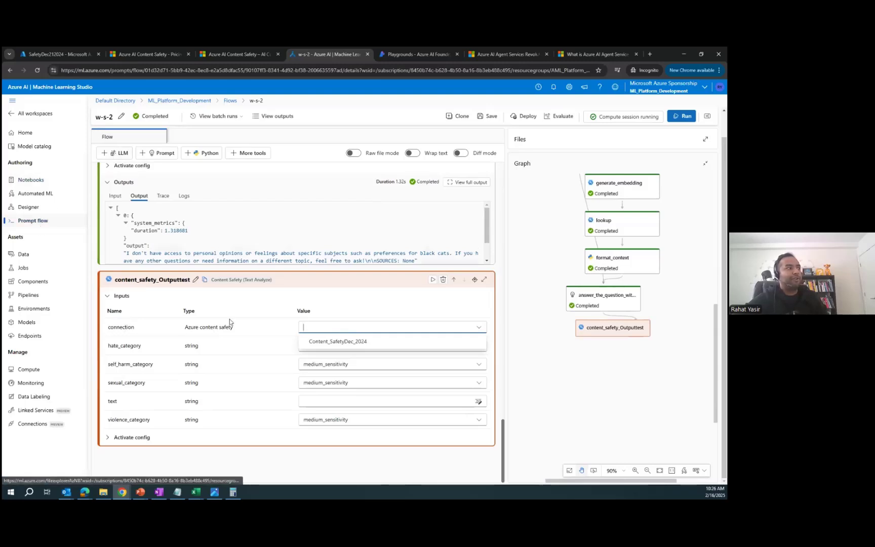
{"action": "left_click", "coordinate": [348, 342]}
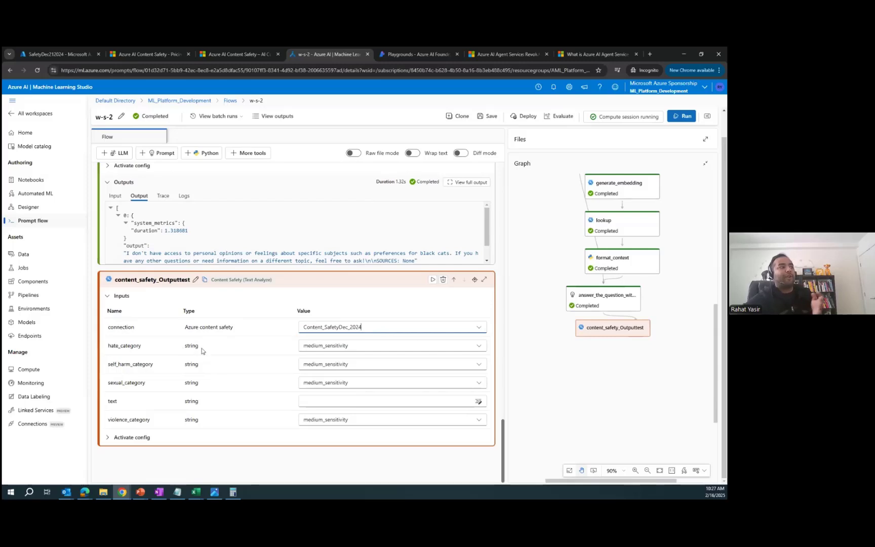
{"action": "left_click", "coordinate": [349, 345]}
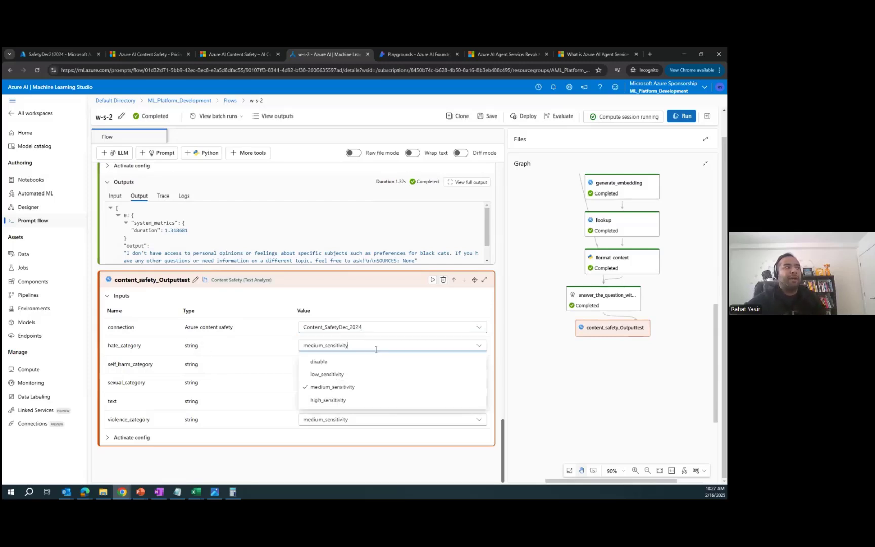
{"action": "left_click", "coordinate": [355, 402]}
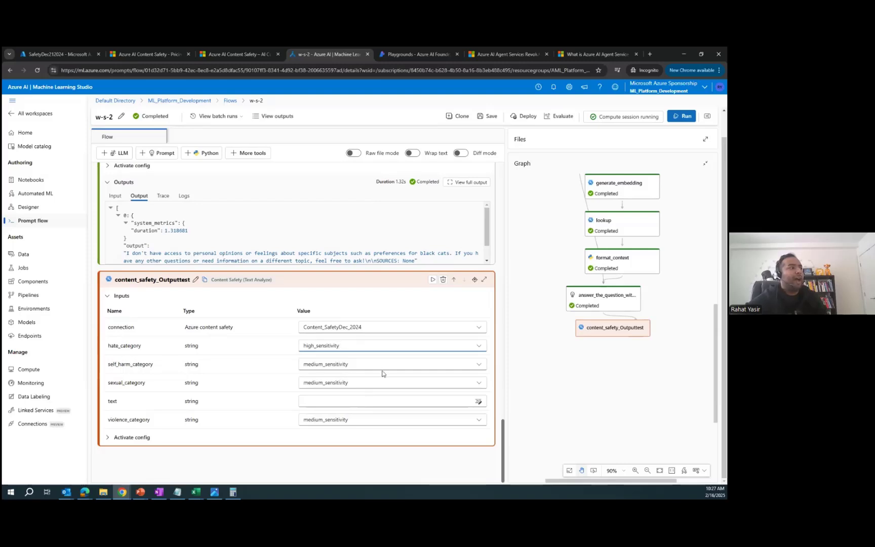
{"action": "left_click", "coordinate": [382, 364]}
{"action": "left_click", "coordinate": [353, 416]}
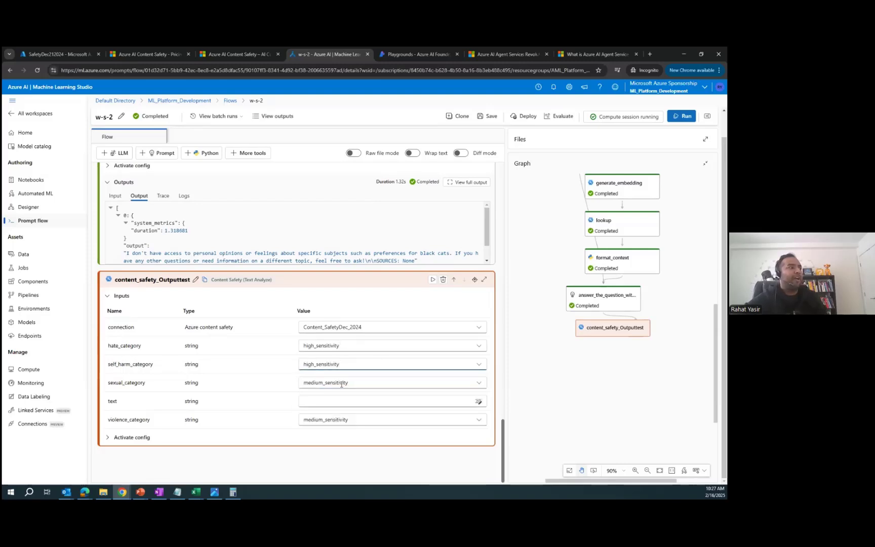
{"action": "left_click", "coordinate": [394, 384]}
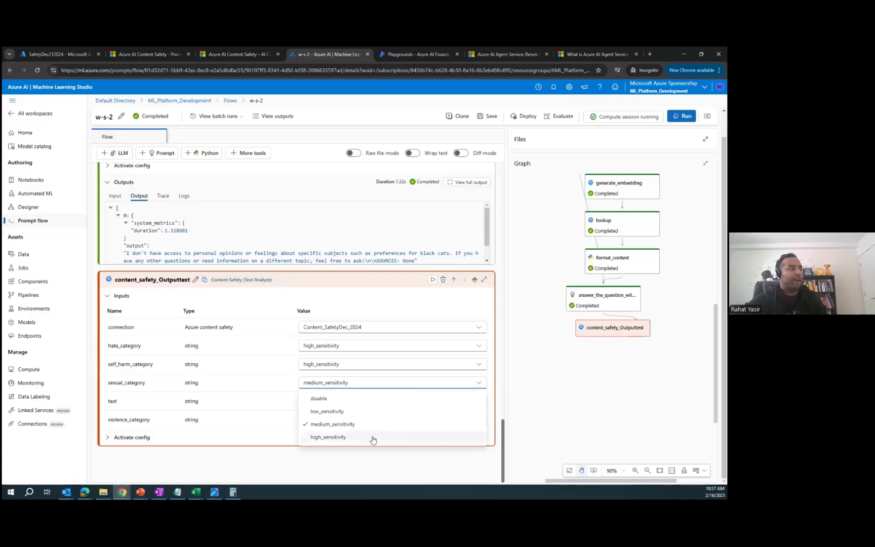
{"action": "left_click", "coordinate": [372, 439]}
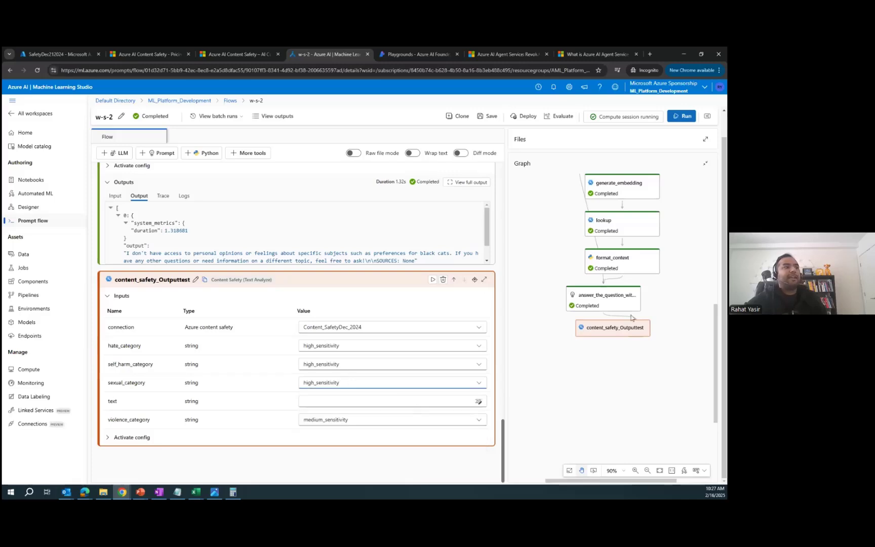
Step: Screen ${answer_the_question_with_context.output} as text and set violence_category to high_sensitivity
{"action": "left_click", "coordinate": [369, 401]}
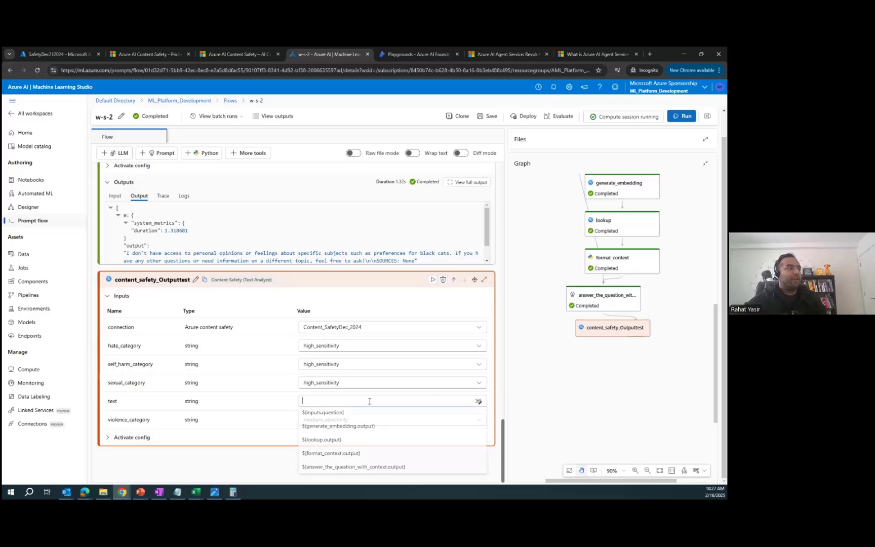
{"action": "left_click", "coordinate": [390, 471]}
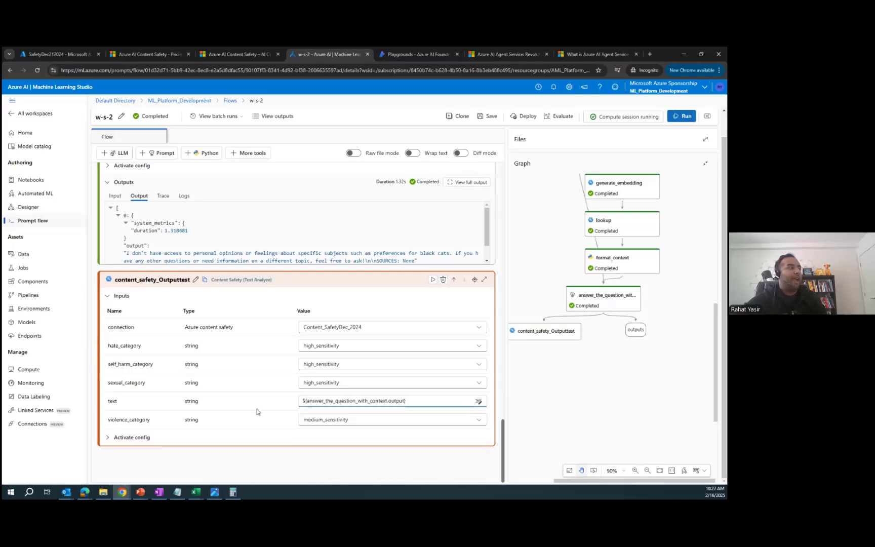
{"action": "left_click", "coordinate": [340, 421]}
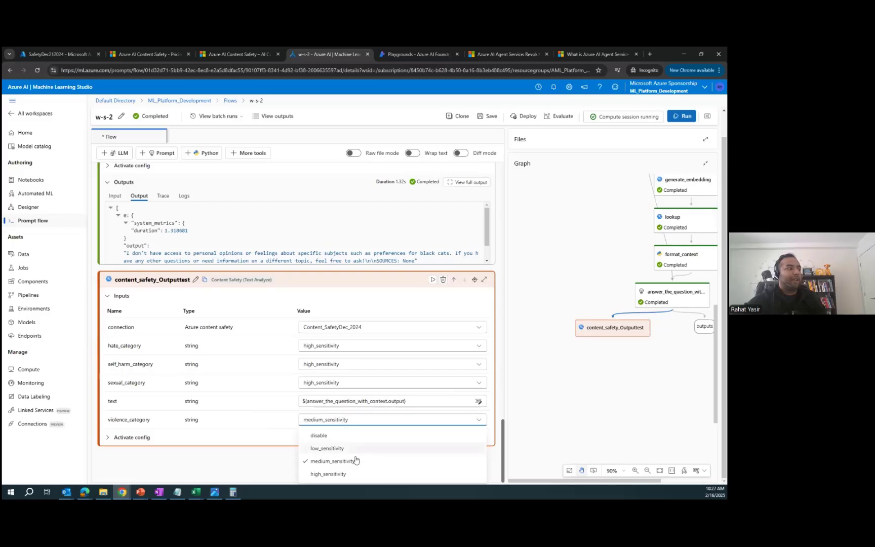
{"action": "left_click", "coordinate": [336, 473]}
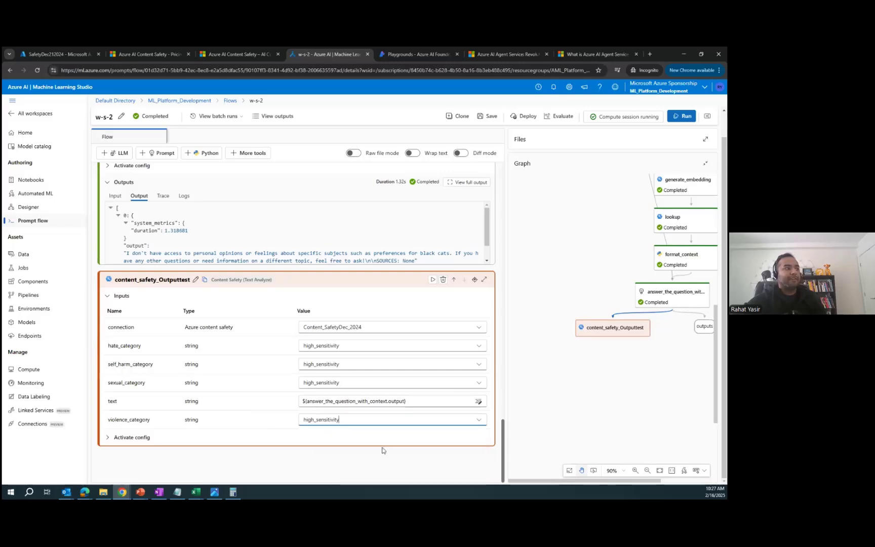
{"action": "left_click", "coordinate": [136, 437]}
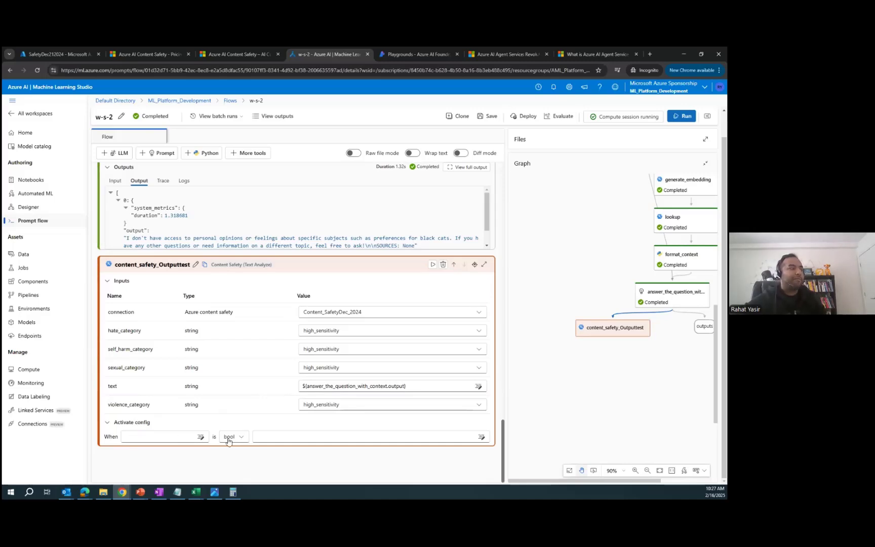
{"action": "left_click", "coordinate": [135, 423]}
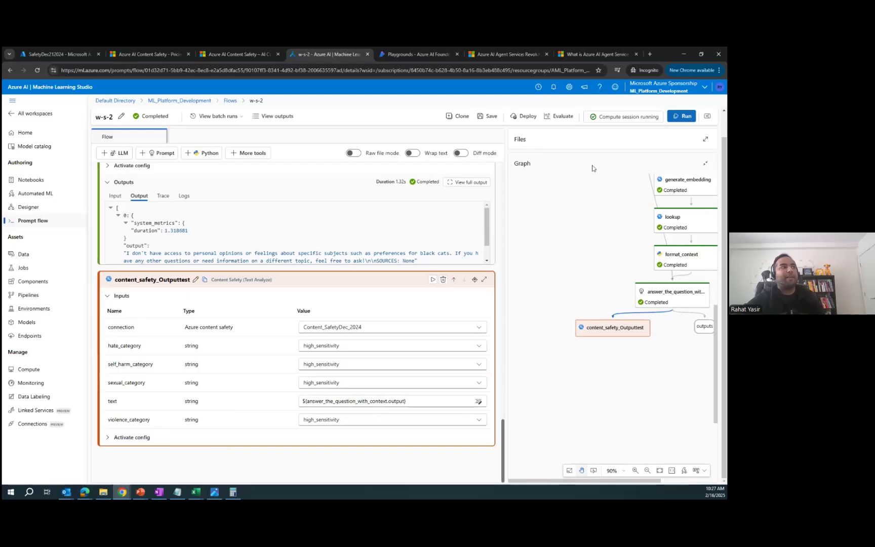
{"action": "left_click_drag", "start_coordinate": [613, 309], "coordinate": [573, 309]}
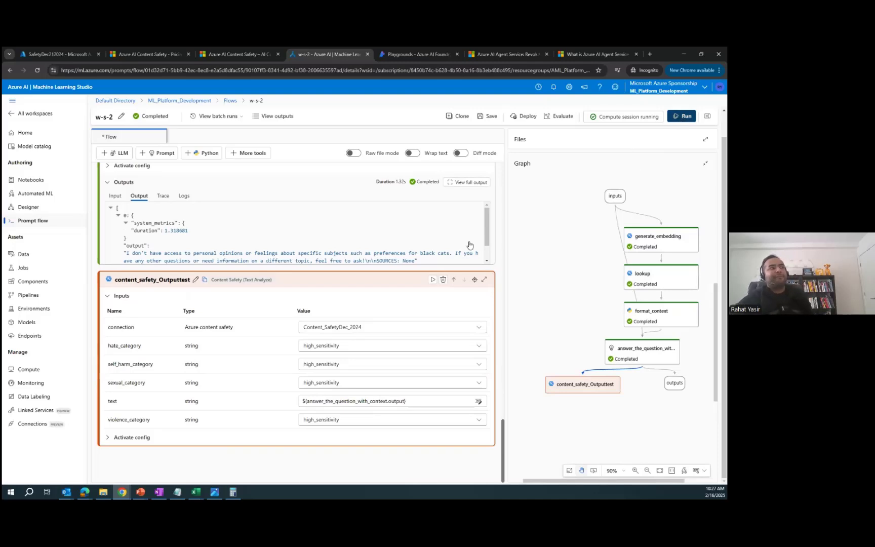
Step: View the completed run's outputs table, then close it
{"action": "scroll", "coordinate": [411, 274], "scroll_direction": "up", "scroll_amount": 1}
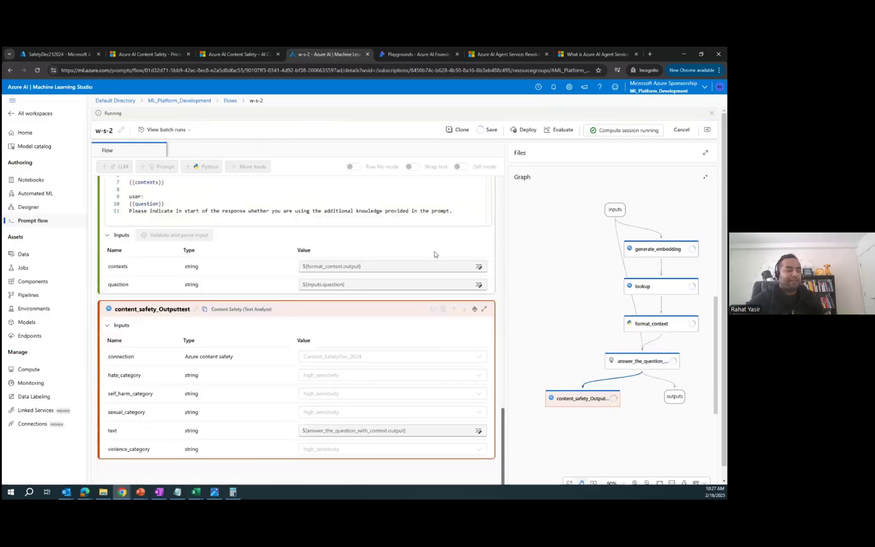
{"action": "scroll", "coordinate": [438, 259], "scroll_direction": "up", "scroll_amount": 10}
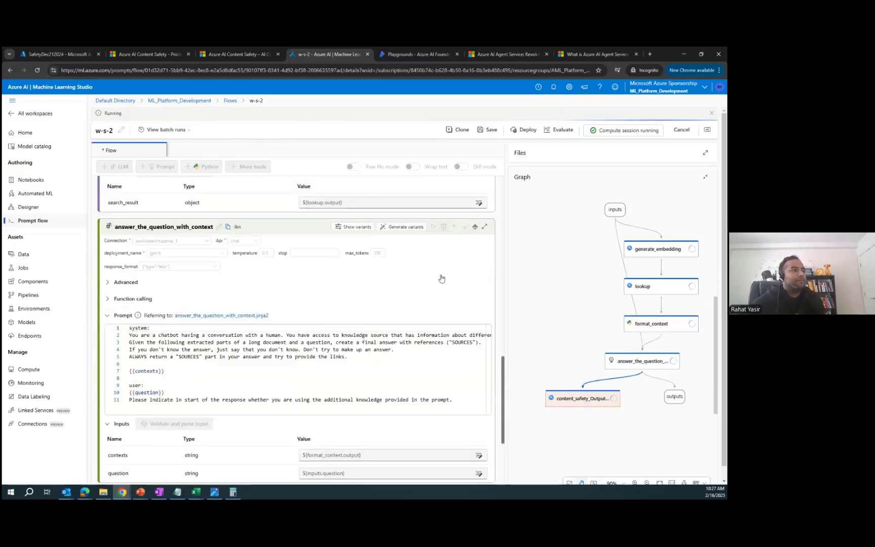
{"action": "scroll", "coordinate": [441, 278], "scroll_direction": "up", "scroll_amount": 2}
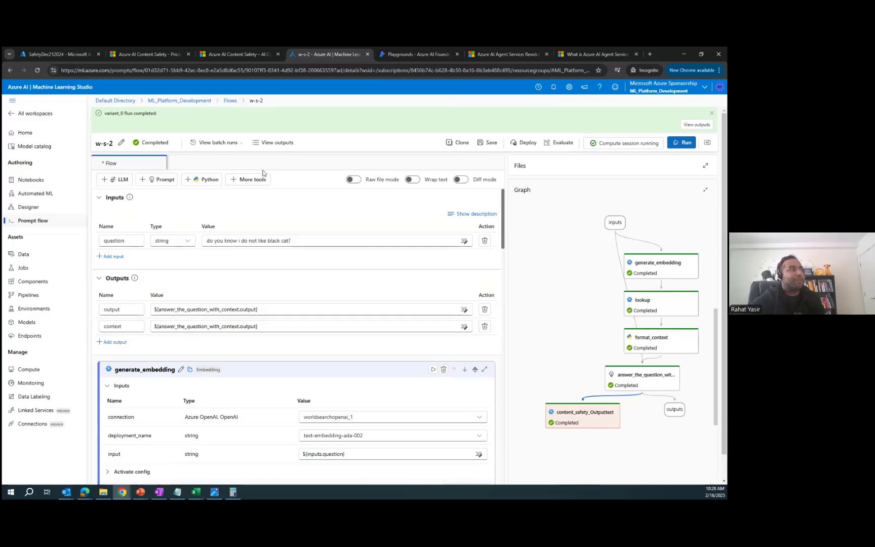
{"action": "left_click", "coordinate": [277, 144]}
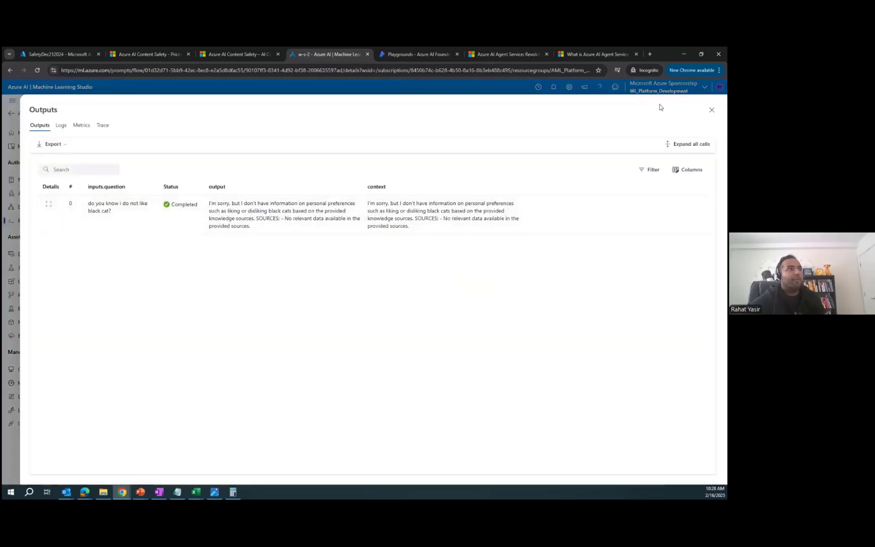
{"action": "left_click", "coordinate": [712, 110]}
Step: Check content_safety_Outputtest's output: suggested_action Accept for Hate, SelfHarm, Sexual and Violence
{"action": "scroll", "coordinate": [383, 319], "scroll_direction": "down", "scroll_amount": 15}
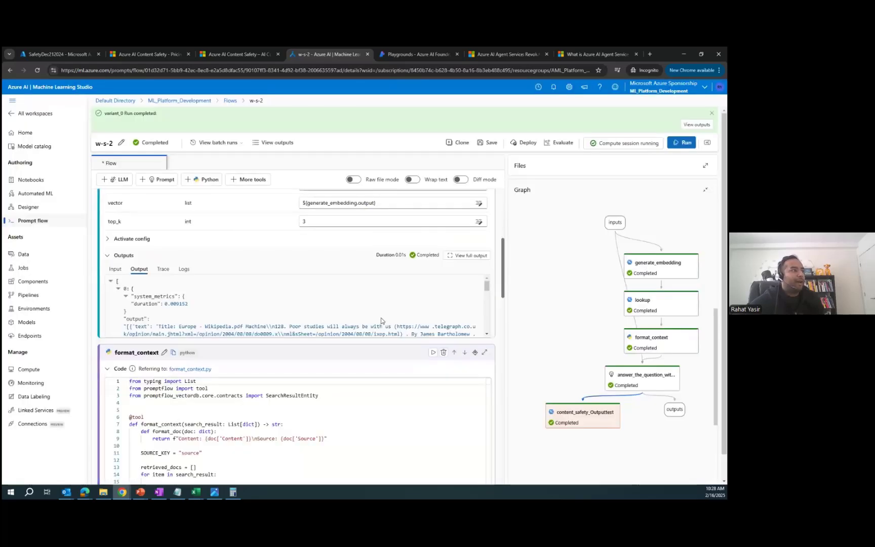
{"action": "scroll", "coordinate": [311, 334], "scroll_direction": "down", "scroll_amount": 5}
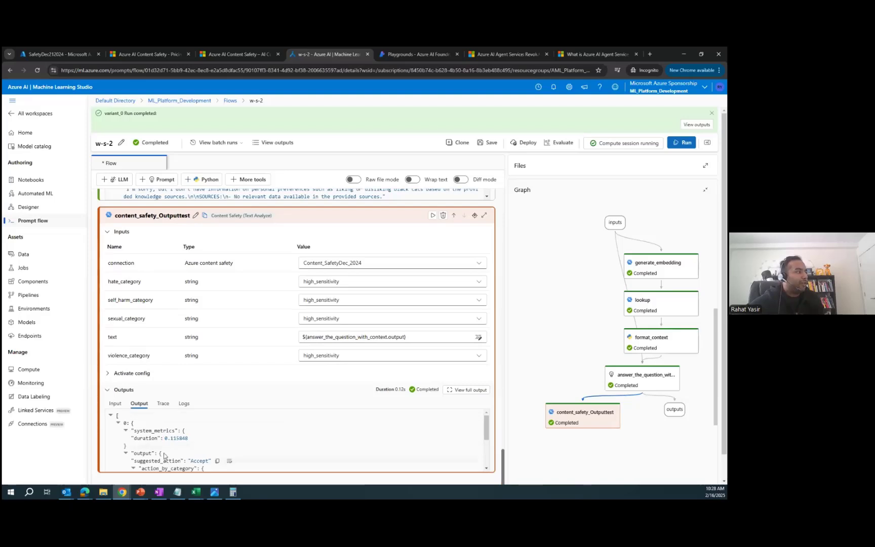
{"action": "scroll", "coordinate": [298, 447], "scroll_direction": "down", "scroll_amount": 1}
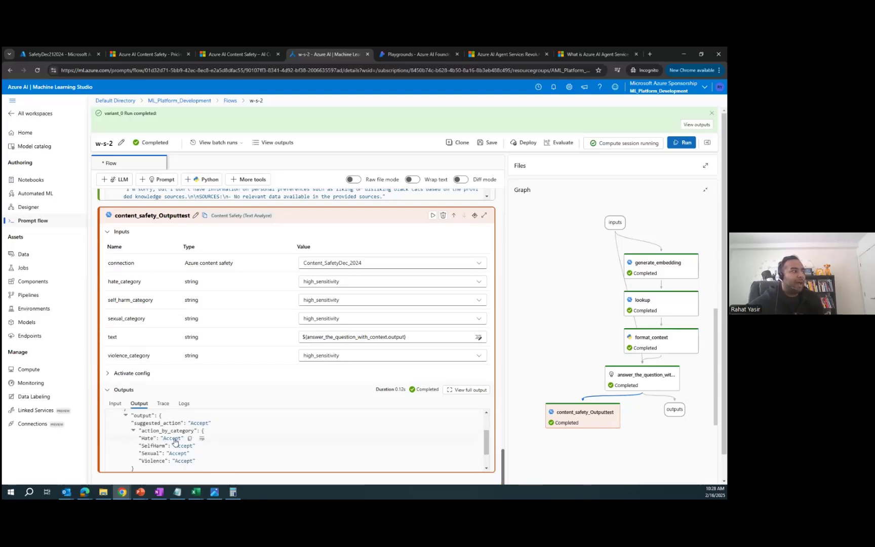
{"action": "scroll", "coordinate": [299, 451], "scroll_direction": "up", "scroll_amount": 1}
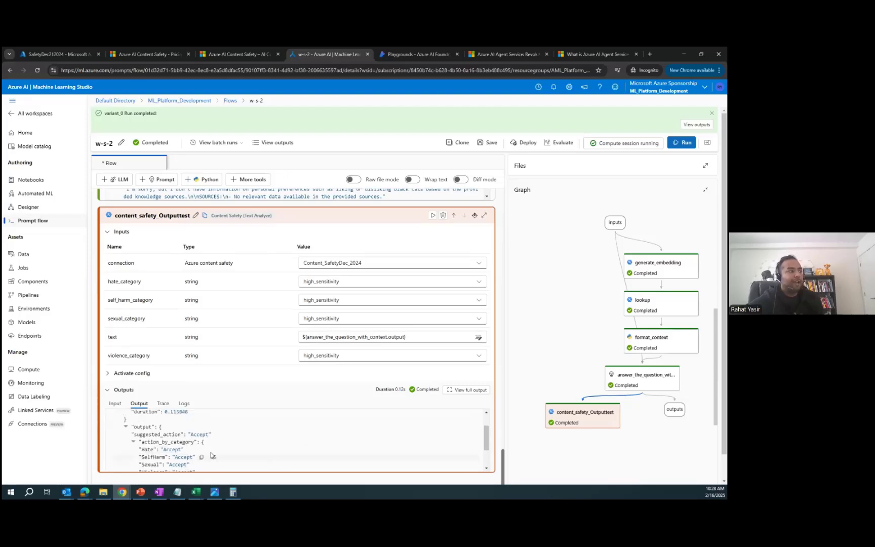
{"action": "scroll", "coordinate": [268, 460], "scroll_direction": "down", "scroll_amount": 3}
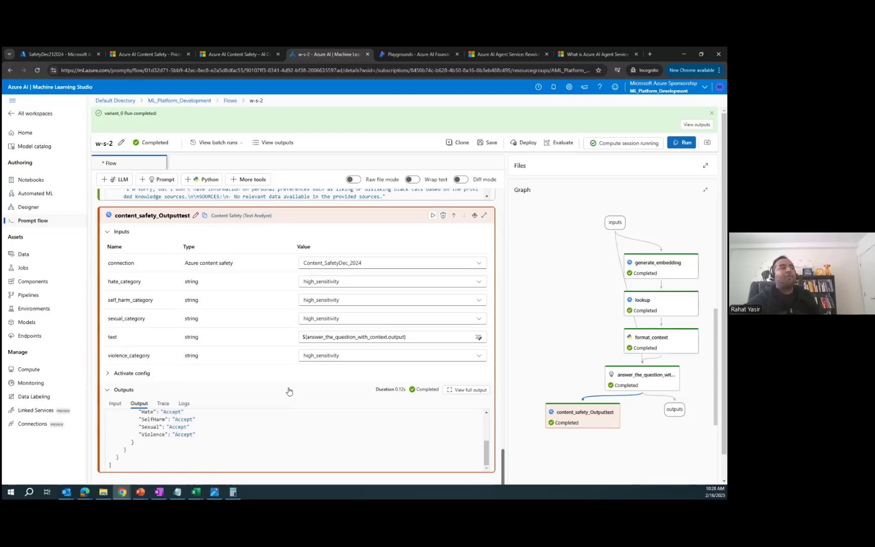
{"action": "scroll", "coordinate": [244, 456], "scroll_direction": "up", "scroll_amount": 3}
{"action": "scroll", "coordinate": [289, 355], "scroll_direction": "up", "scroll_amount": 10}
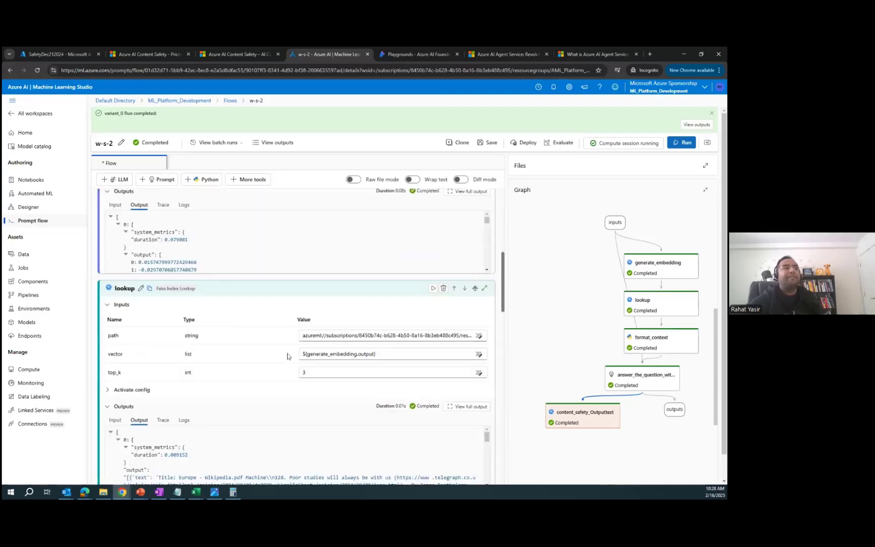
{"action": "scroll", "coordinate": [287, 356], "scroll_direction": "up", "scroll_amount": 5}
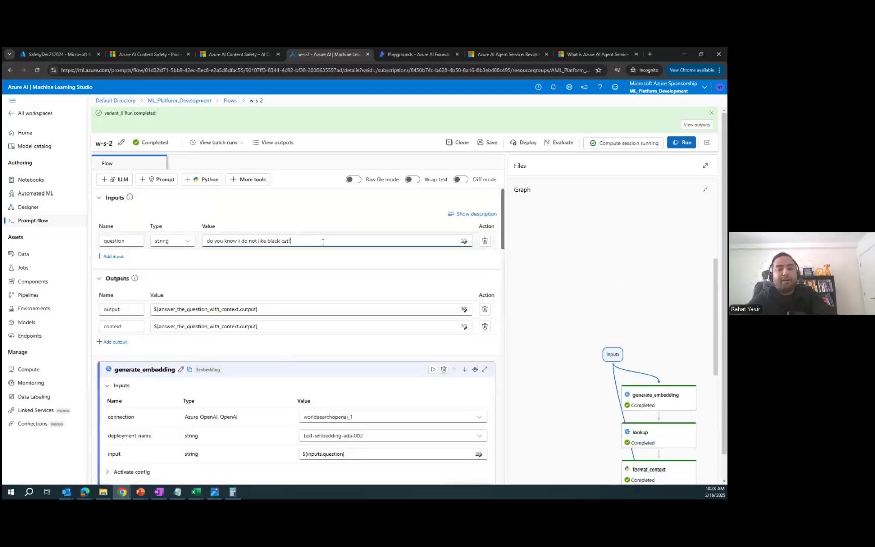
Step: Replace the question with 'Black catsswants to kill them' and run the flow
{"action": "triple_click", "coordinate": [323, 242]}
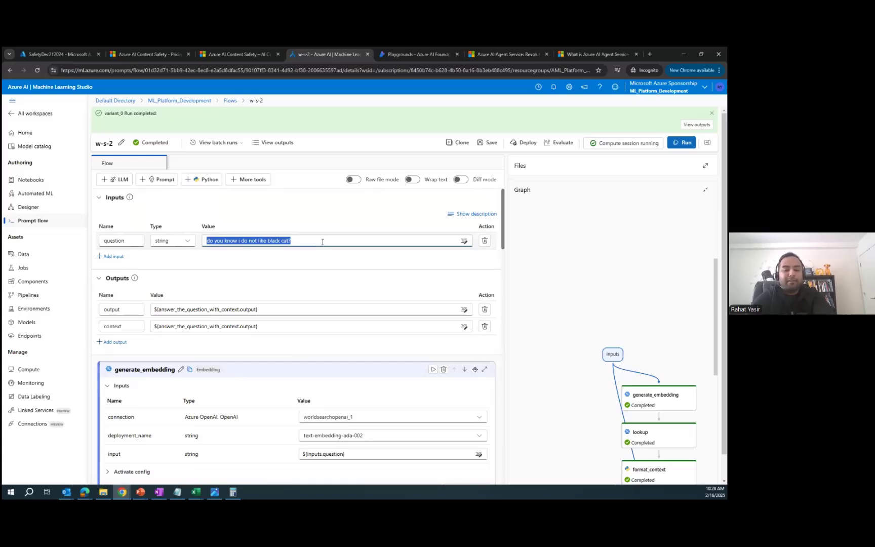
{"action": "type", "text": "Black cats"}
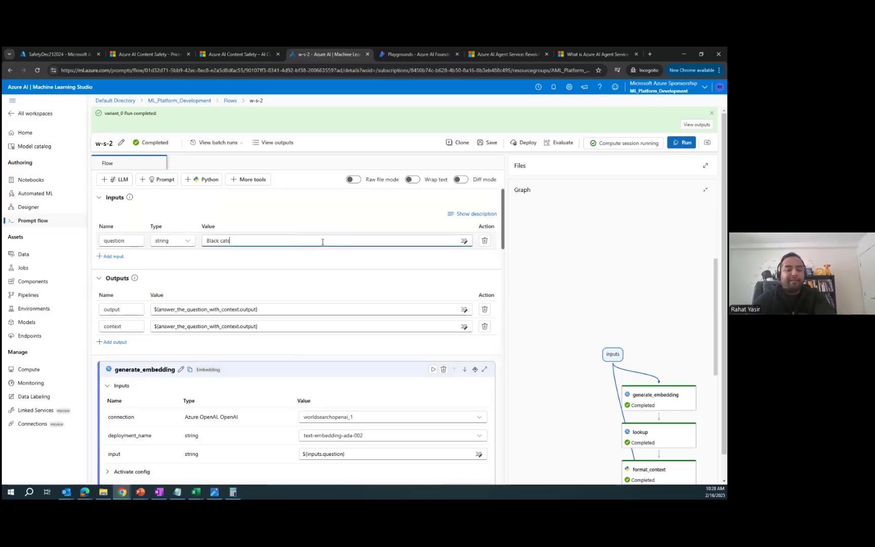
{"action": "type", "text": "swa"}
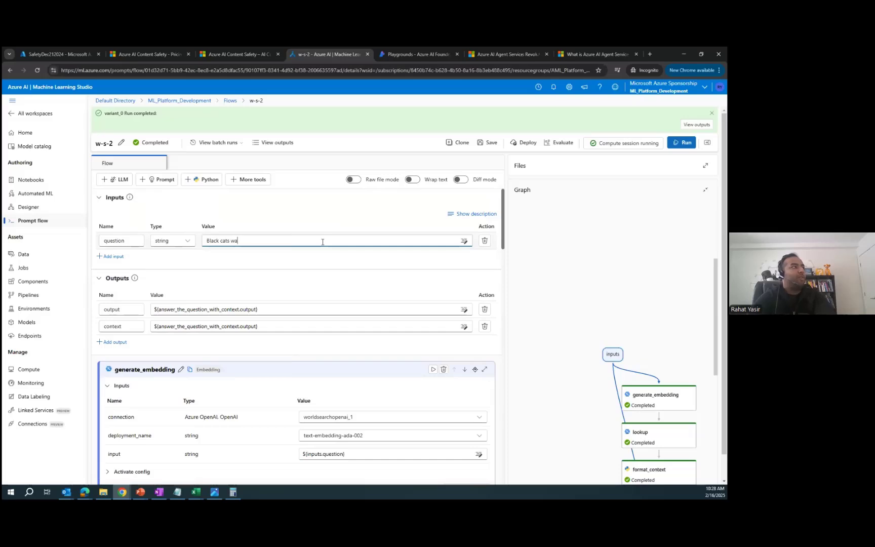
{"action": "type", "text": "nts to kill "}
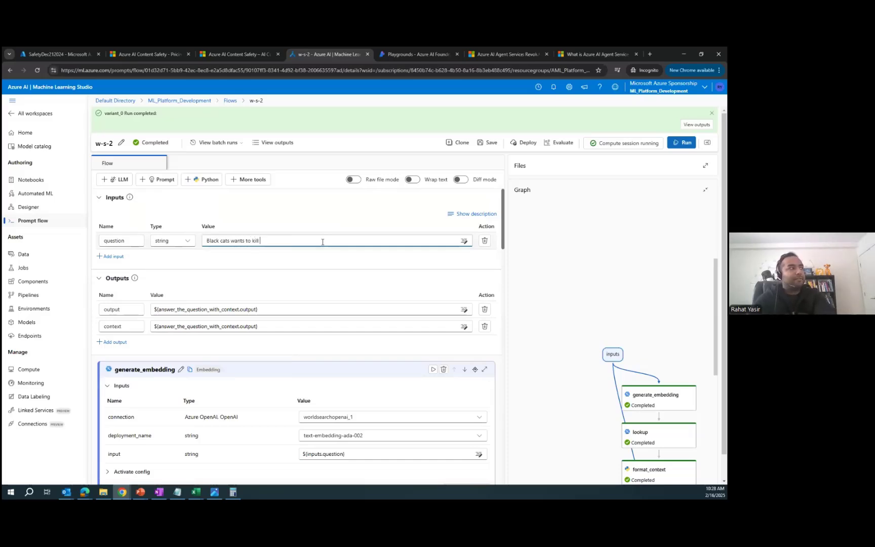
{"action": "type", "text": "themselves"}
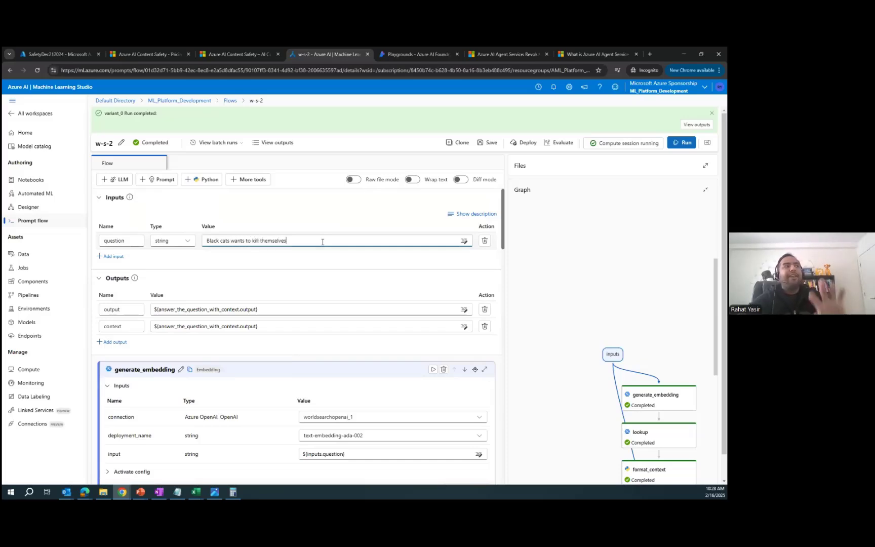
{"action": "left_click", "coordinate": [682, 143]}
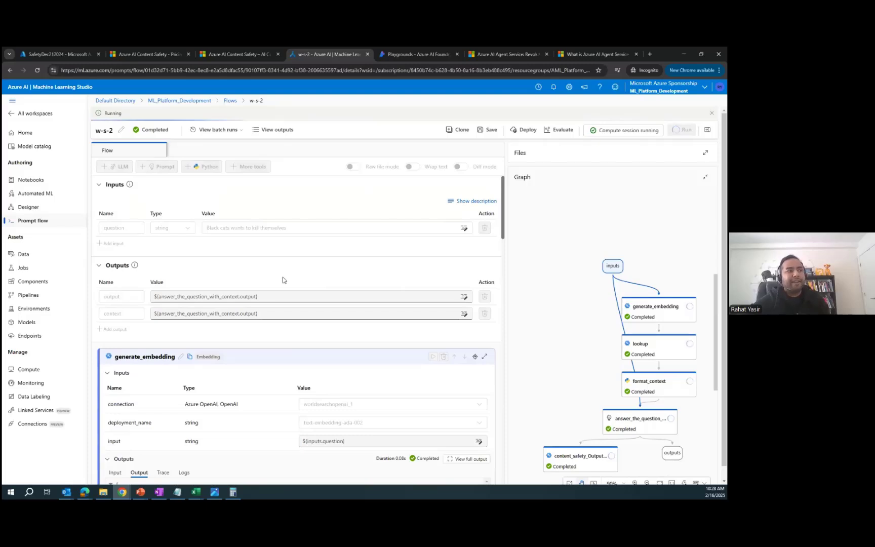
Step: Confirm content_safety_Outputtest accepts all four categories, leaving sexual_category at high_sensitivity
{"action": "scroll", "coordinate": [590, 343], "scroll_direction": "down", "scroll_amount": 1}
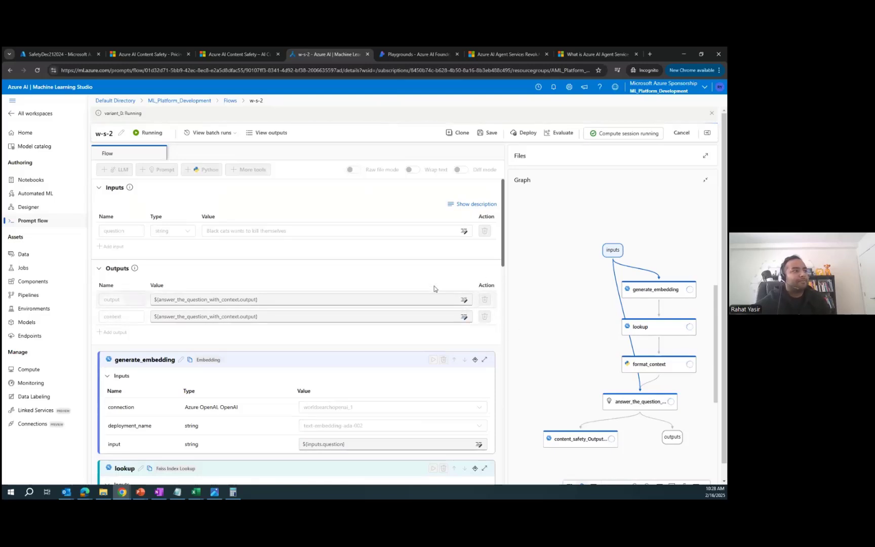
{"action": "scroll", "coordinate": [440, 287], "scroll_direction": "down", "scroll_amount": 6}
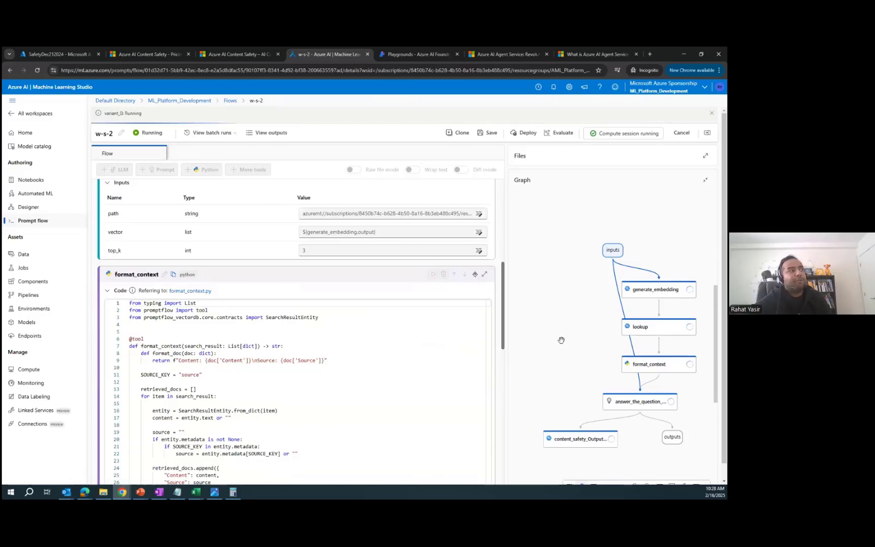
{"action": "scroll", "coordinate": [595, 321], "scroll_direction": "down", "scroll_amount": 1}
{"action": "scroll", "coordinate": [595, 320], "scroll_direction": "down", "scroll_amount": 1}
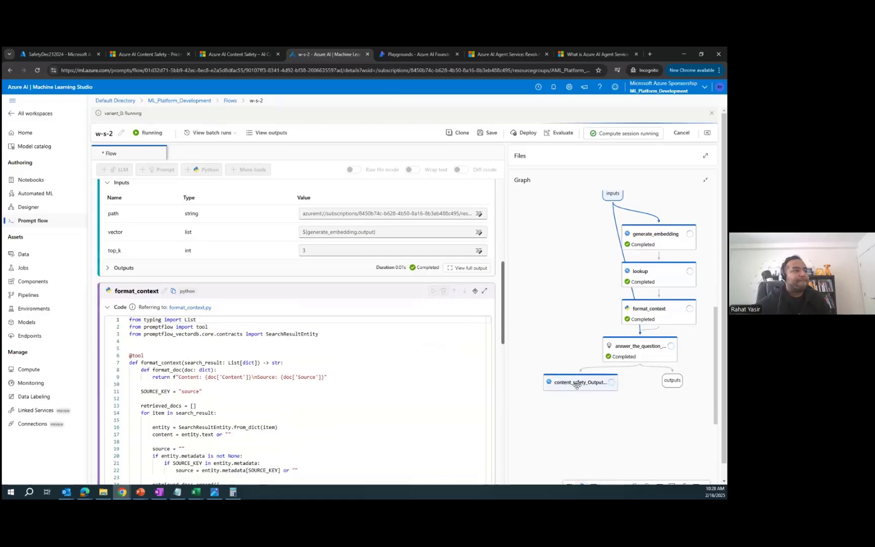
{"action": "scroll", "coordinate": [446, 332], "scroll_direction": "down", "scroll_amount": 7}
{"action": "scroll", "coordinate": [446, 333], "scroll_direction": "down", "scroll_amount": 4}
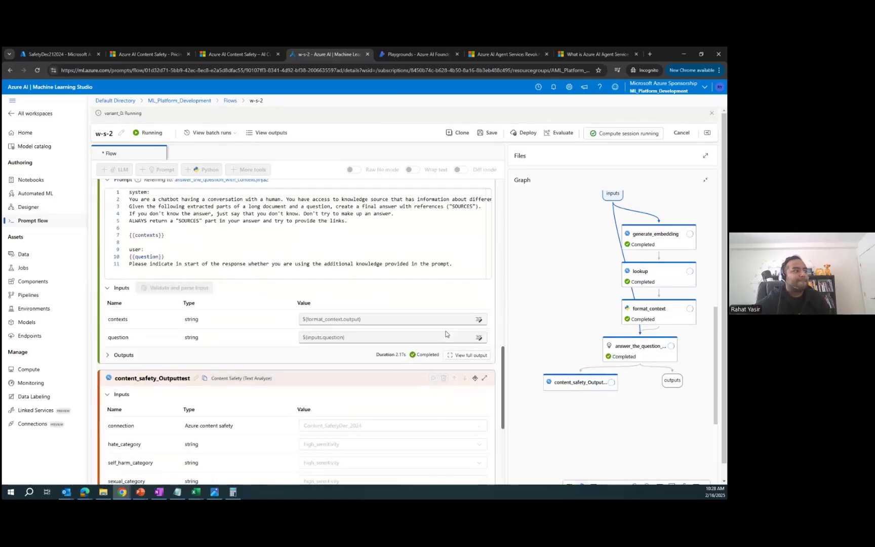
{"action": "scroll", "coordinate": [428, 352], "scroll_direction": "down", "scroll_amount": 2}
{"action": "scroll", "coordinate": [428, 352], "scroll_direction": "down", "scroll_amount": 1}
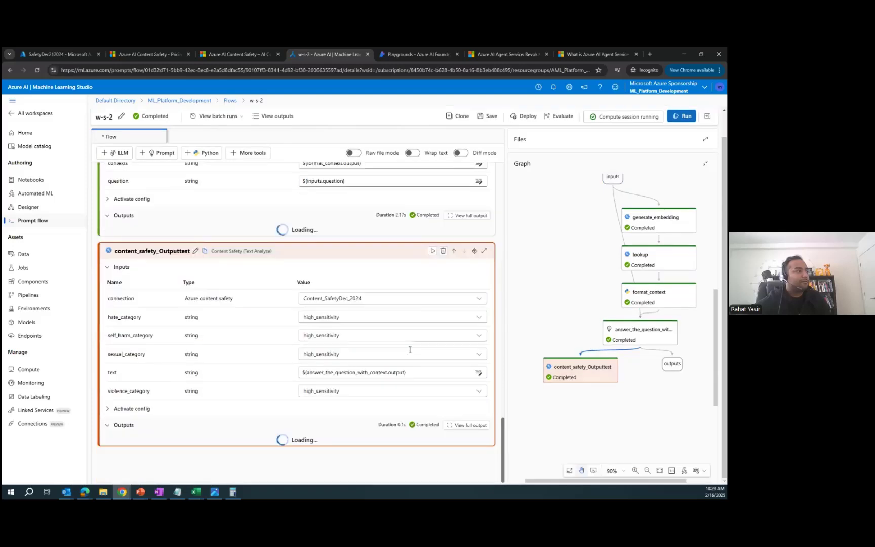
{"action": "scroll", "coordinate": [425, 361], "scroll_direction": "down", "scroll_amount": 3}
{"action": "scroll", "coordinate": [344, 417], "scroll_direction": "down", "scroll_amount": 2}
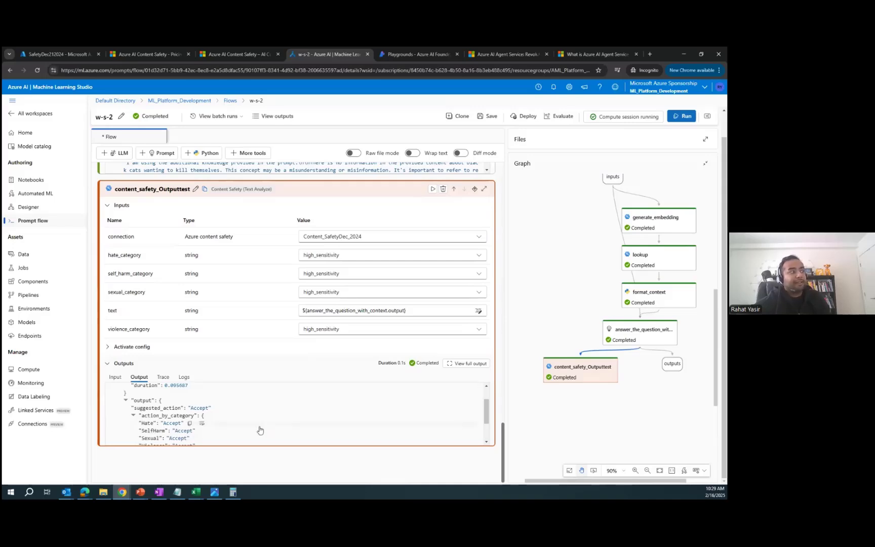
{"action": "scroll", "coordinate": [260, 429], "scroll_direction": "down", "scroll_amount": 2}
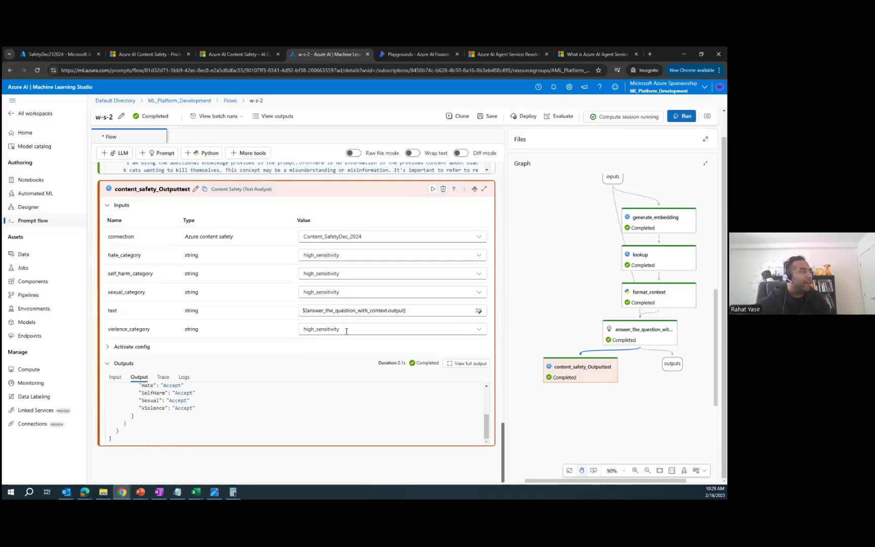
{"action": "left_click", "coordinate": [377, 293]}
{"action": "left_click", "coordinate": [298, 294]}
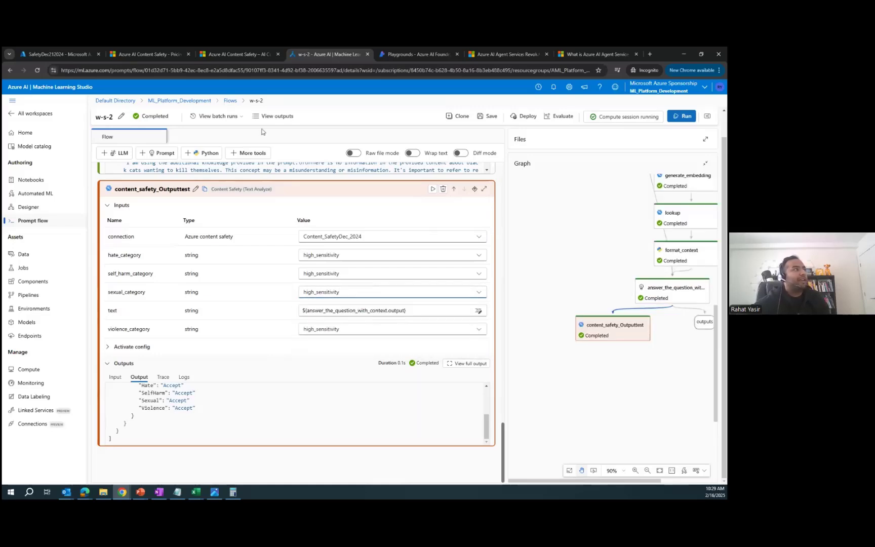
{"action": "left_click", "coordinate": [269, 118]}
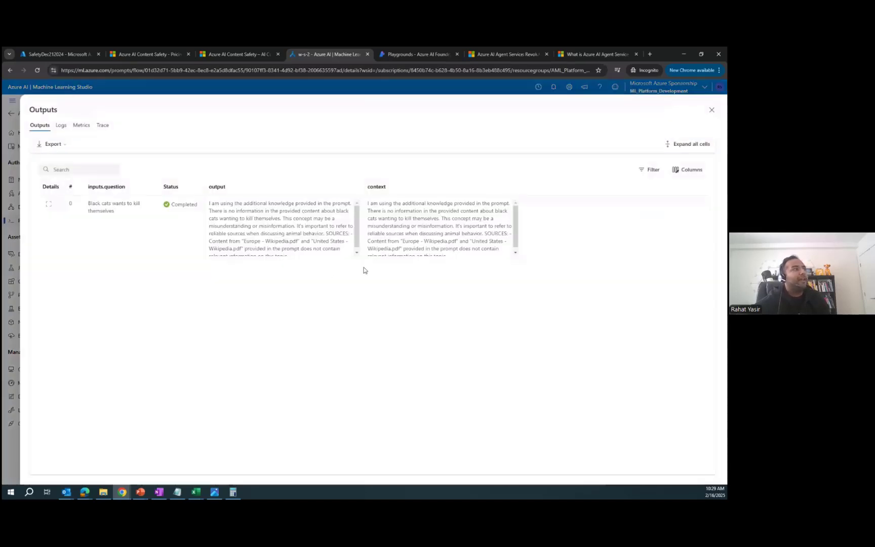
{"action": "left_click_drag", "start_coordinate": [211, 203], "coordinate": [293, 212]}
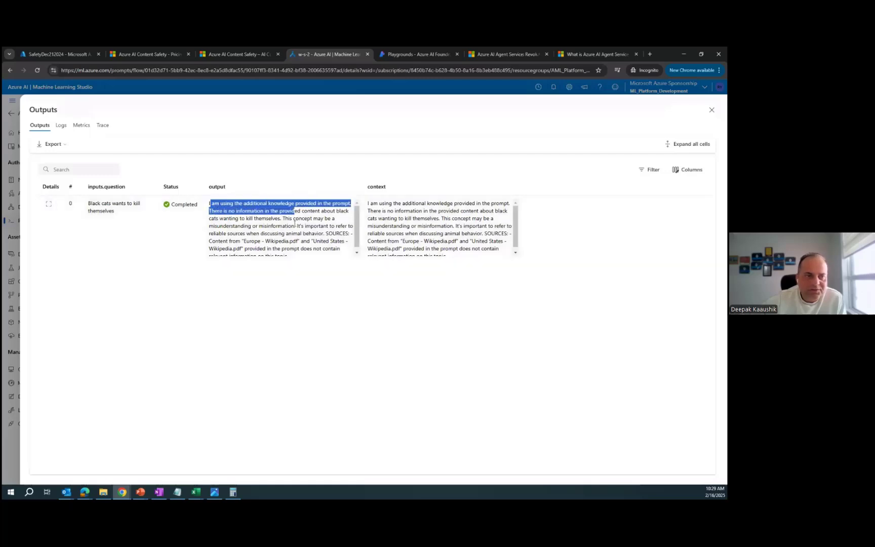
{"action": "left_click", "coordinate": [294, 223]}
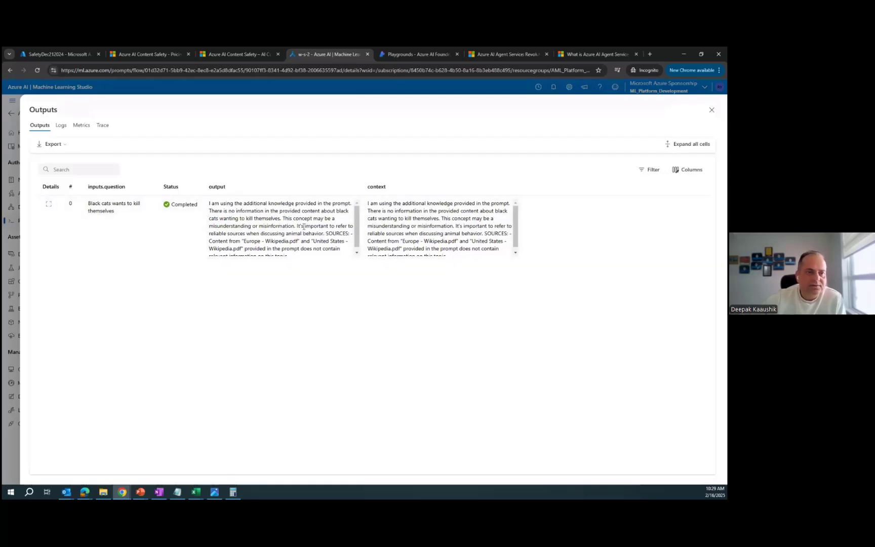
{"action": "left_click", "coordinate": [712, 111]}
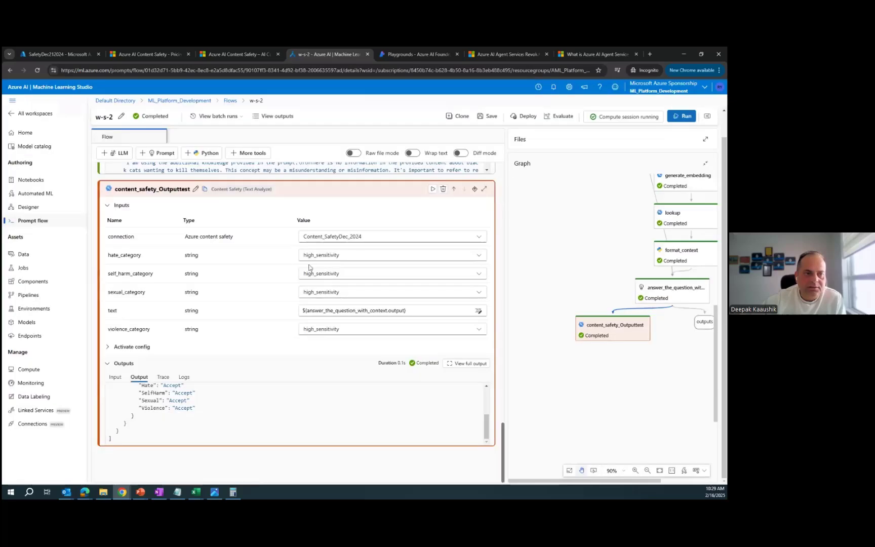
{"action": "scroll", "coordinate": [311, 268], "scroll_direction": "up", "scroll_amount": 15}
Step: Replace the question with 'Black cat wants to kill a dog' and rerun the flow
{"action": "left_click", "coordinate": [319, 213]}
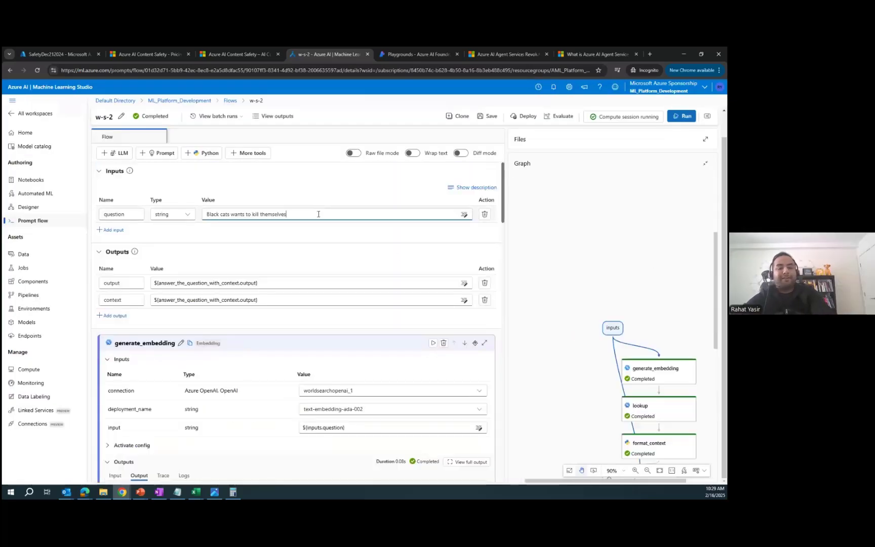
{"action": "key", "text": "ctrl+a"}
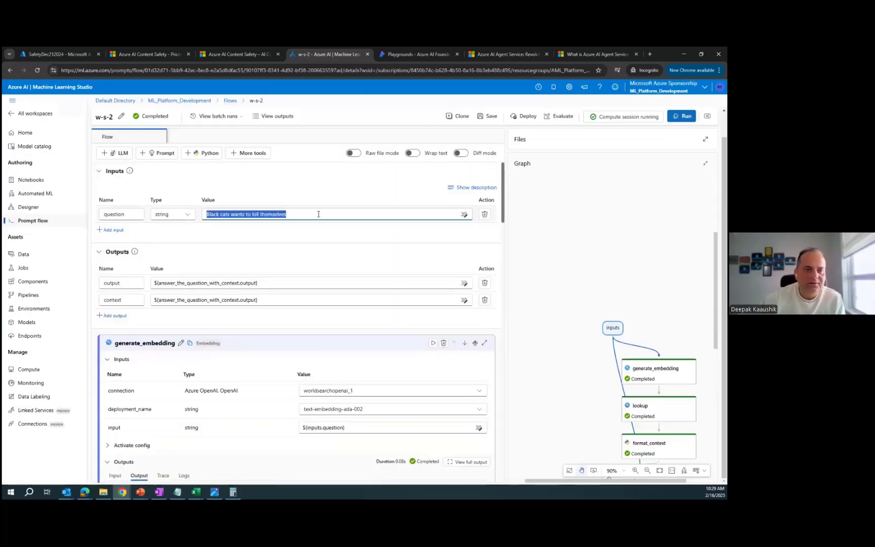
{"action": "type", "text": "Black cat wants to kil"}
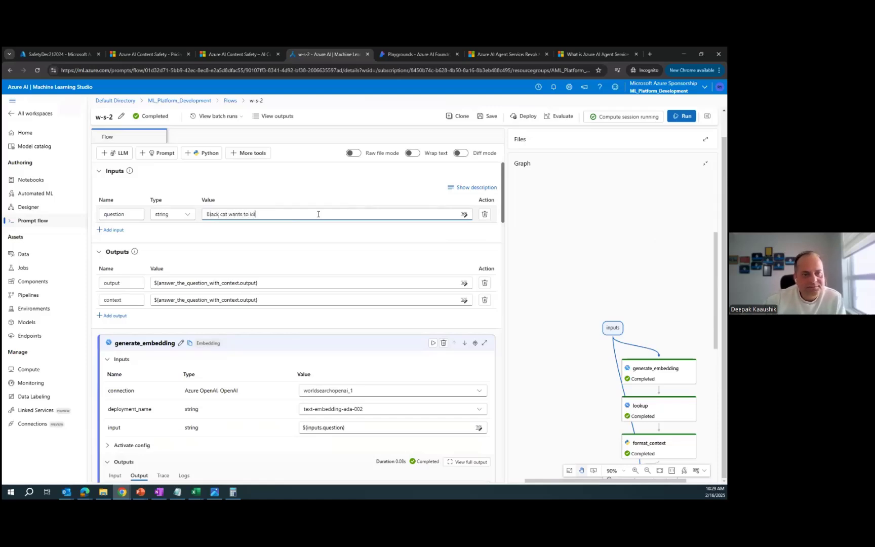
{"action": "type", "text": "l a dog"}
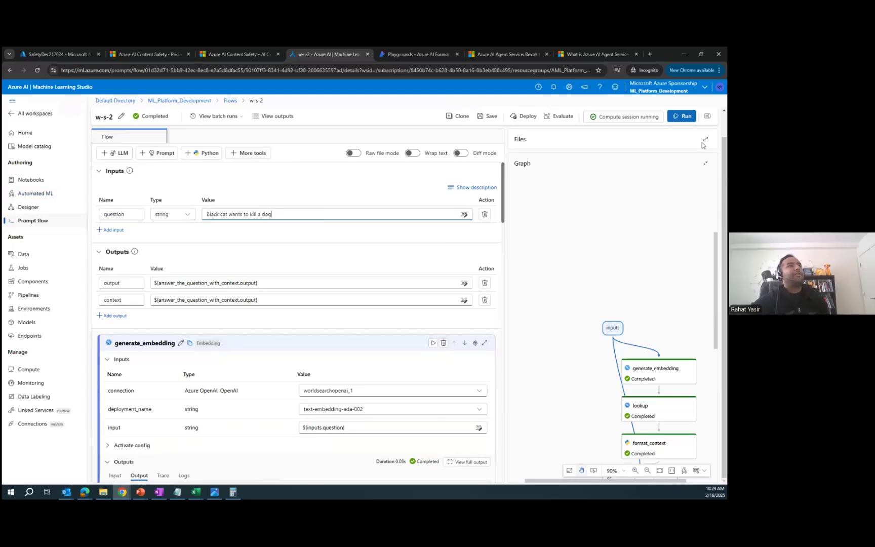
{"action": "left_click", "coordinate": [681, 116]}
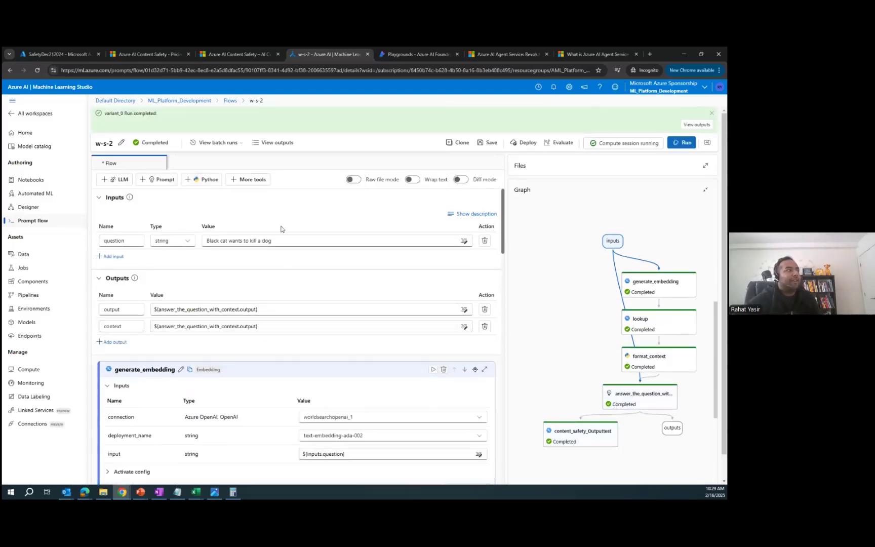
{"action": "left_click", "coordinate": [282, 143]}
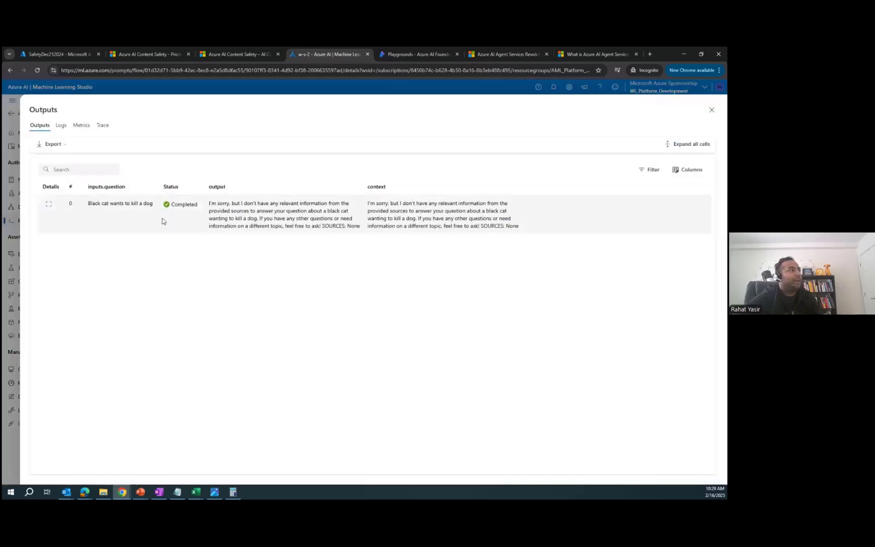
{"action": "left_click_drag", "start_coordinate": [210, 203], "coordinate": [296, 206]}
{"action": "left_click_drag", "start_coordinate": [342, 206], "coordinate": [315, 217]}
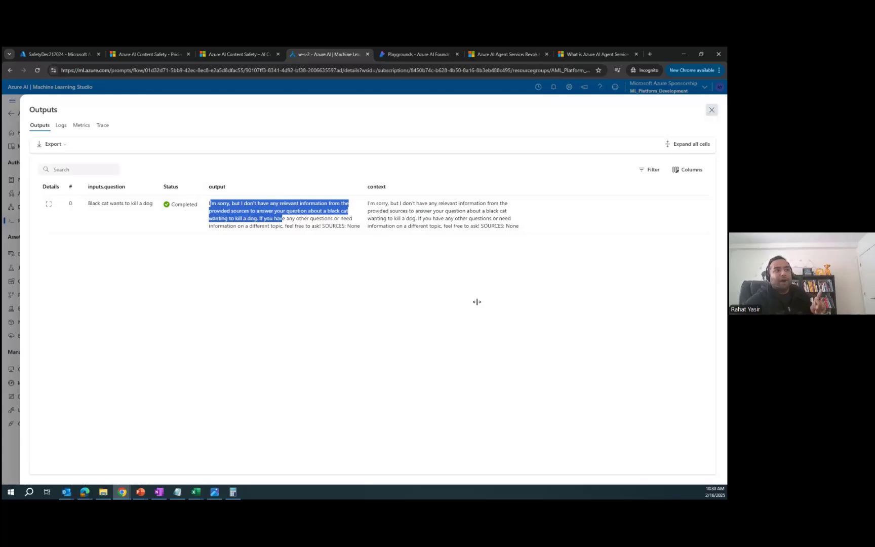
{"action": "scroll", "coordinate": [375, 420], "scroll_direction": "down", "scroll_amount": 11}
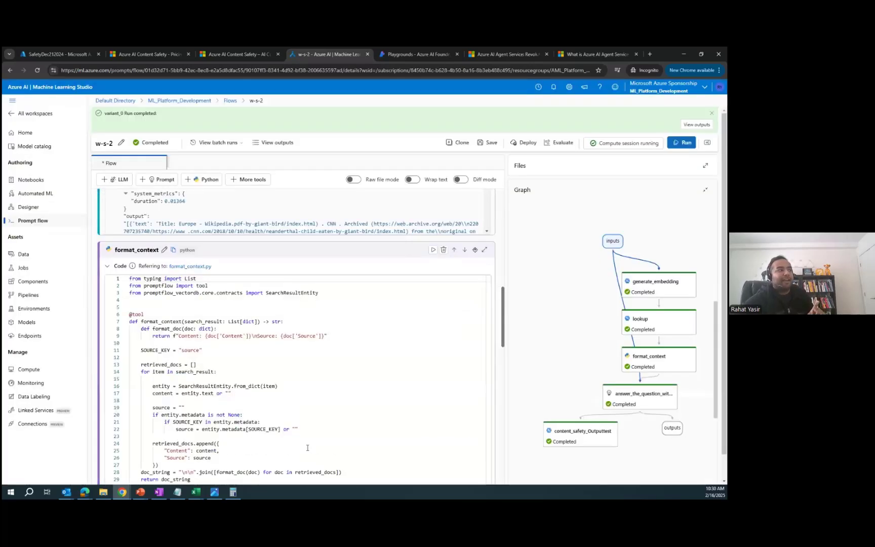
{"action": "scroll", "coordinate": [308, 448], "scroll_direction": "down", "scroll_amount": 10}
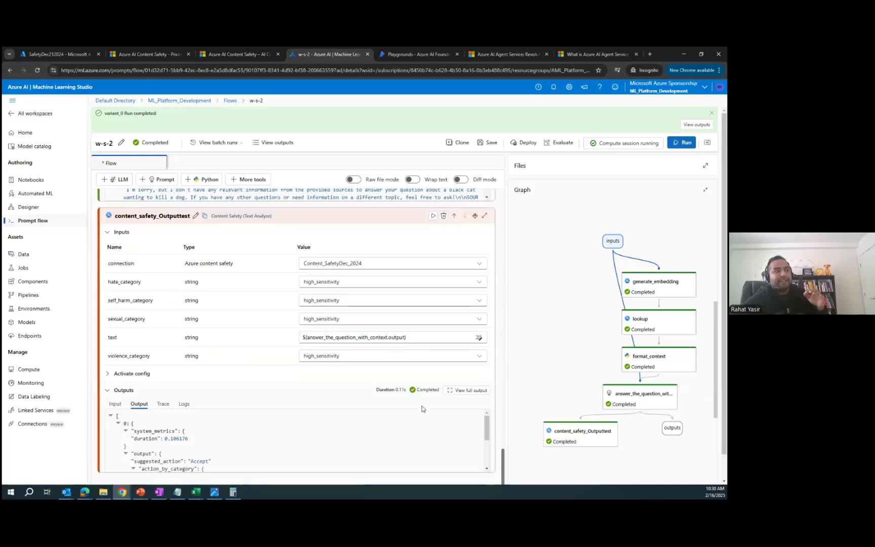
{"action": "left_click", "coordinate": [633, 393]}
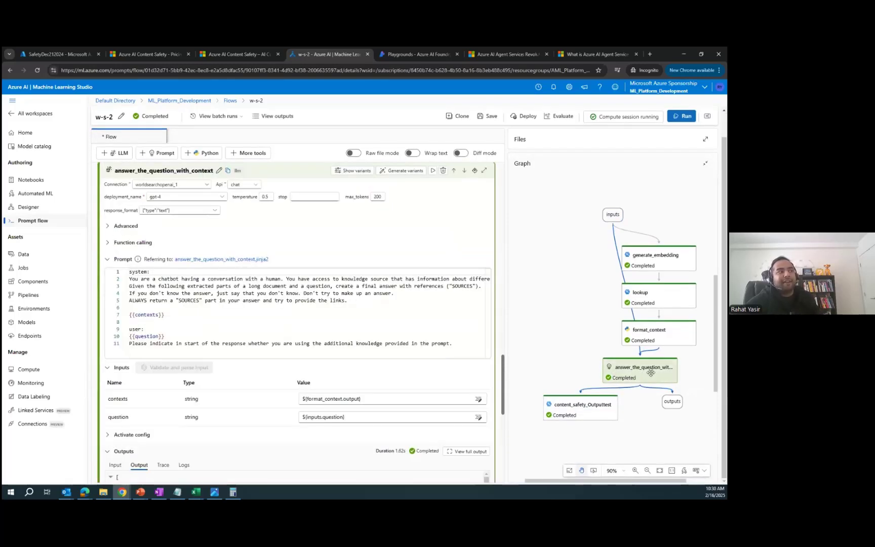
{"action": "left_click", "coordinate": [291, 121]}
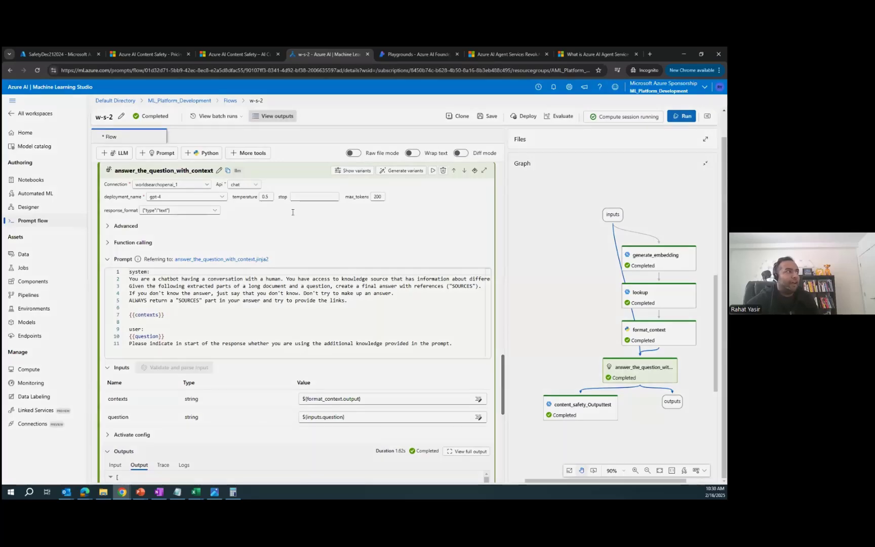
{"action": "left_click_drag", "start_coordinate": [208, 203], "coordinate": [360, 227]}
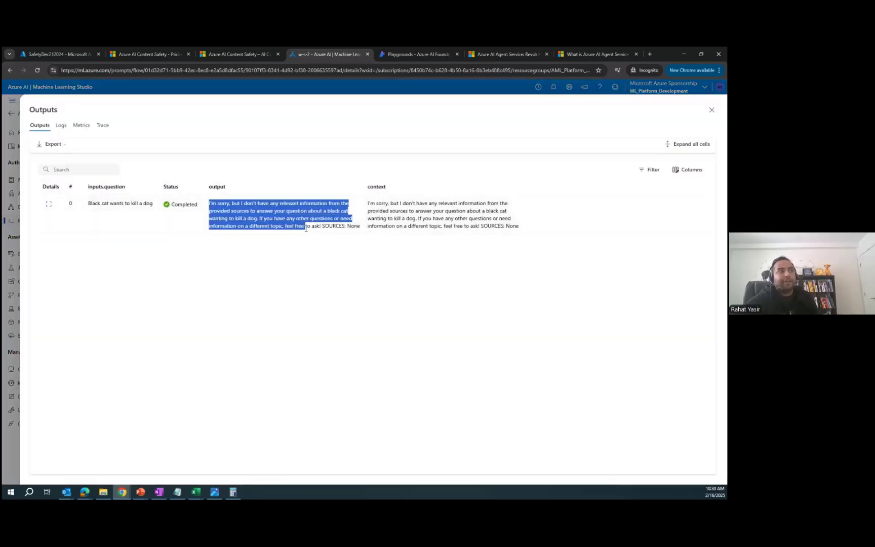
{"action": "left_click", "coordinate": [712, 110]}
{"action": "left_click", "coordinate": [572, 402]}
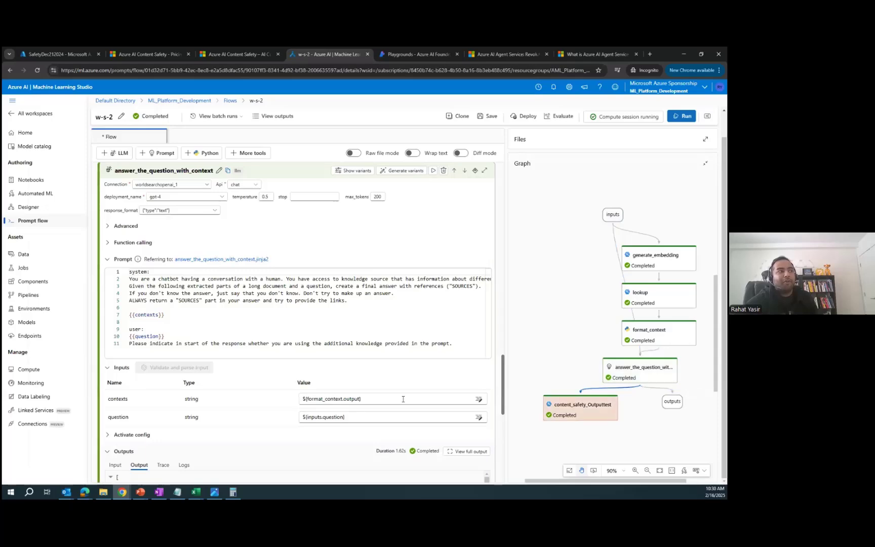
{"action": "scroll", "coordinate": [308, 398], "scroll_direction": "down", "scroll_amount": 5}
{"action": "scroll", "coordinate": [235, 421], "scroll_direction": "up", "scroll_amount": 5}
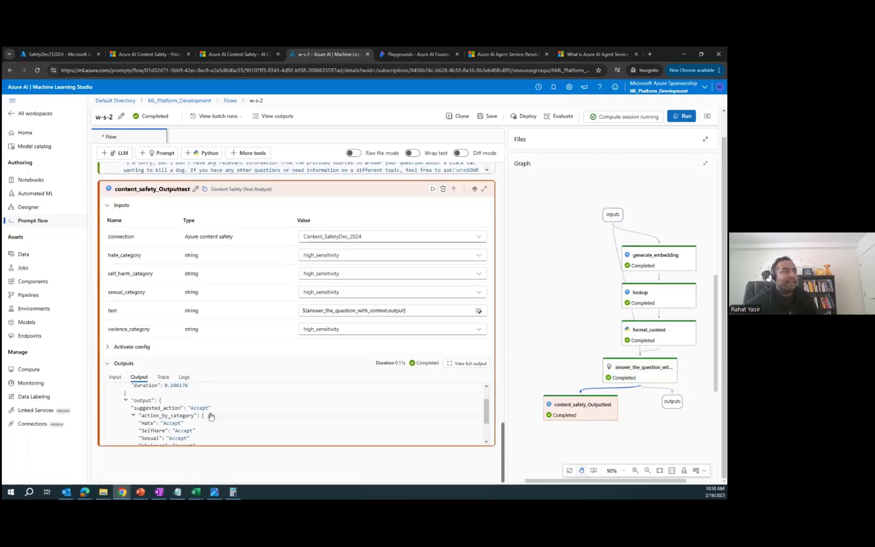
{"action": "left_click", "coordinate": [385, 310]}
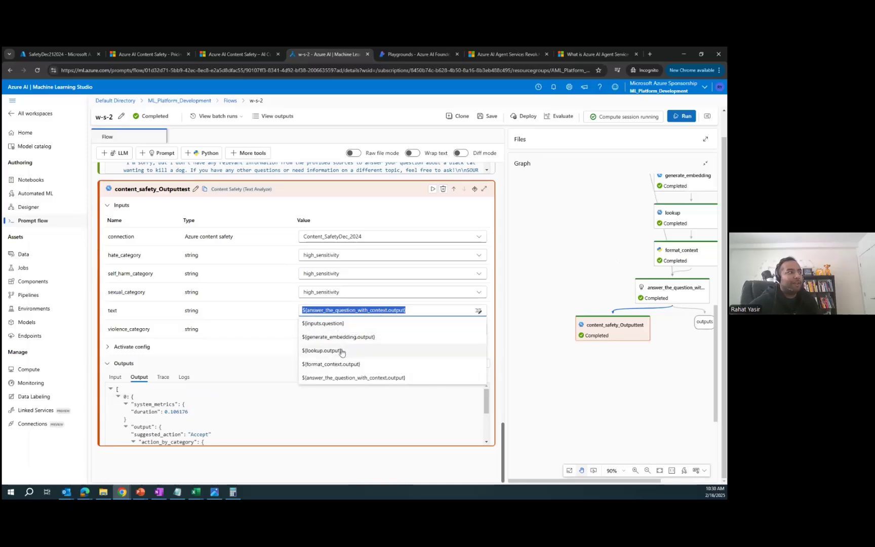
Step: Set content_safety_Outputtest's text input to ${inputs.question}
{"action": "left_click", "coordinate": [323, 323]}
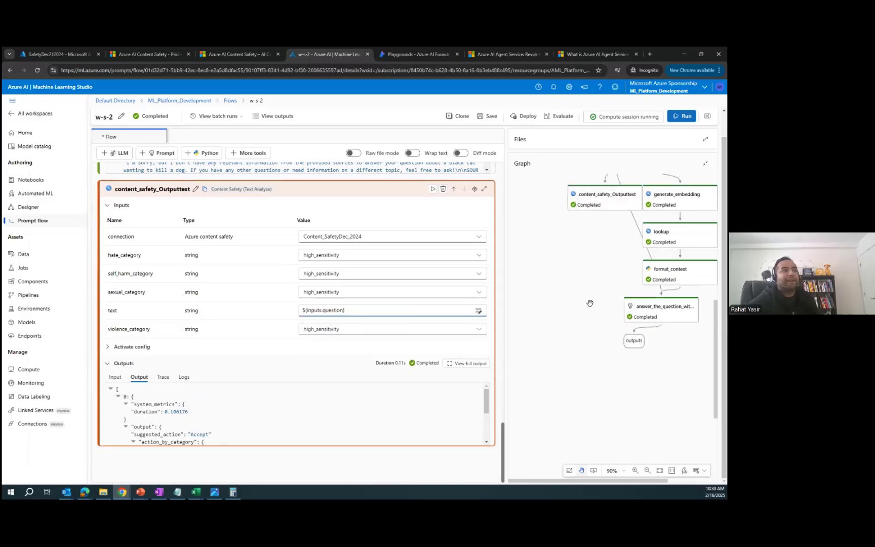
{"action": "scroll", "coordinate": [496, 243], "scroll_direction": "up", "scroll_amount": 15}
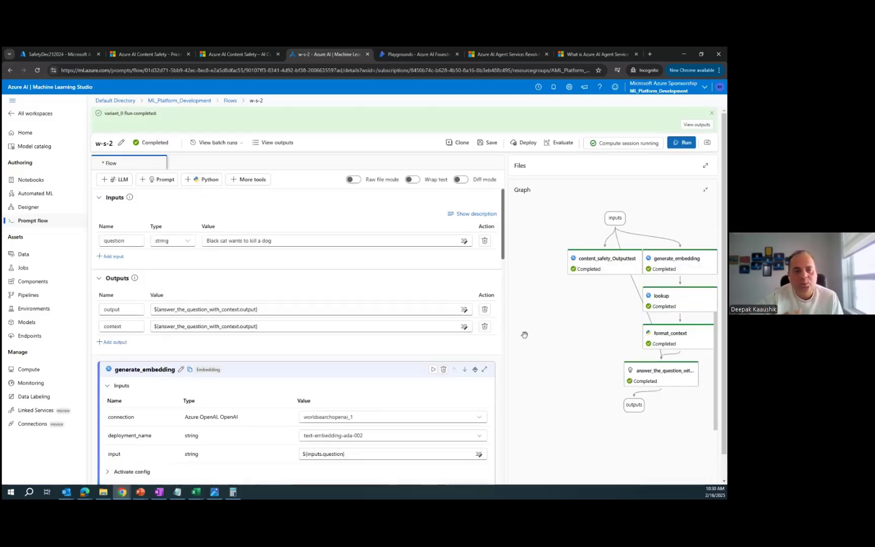
{"action": "scroll", "coordinate": [338, 296], "scroll_direction": "down", "scroll_amount": 20}
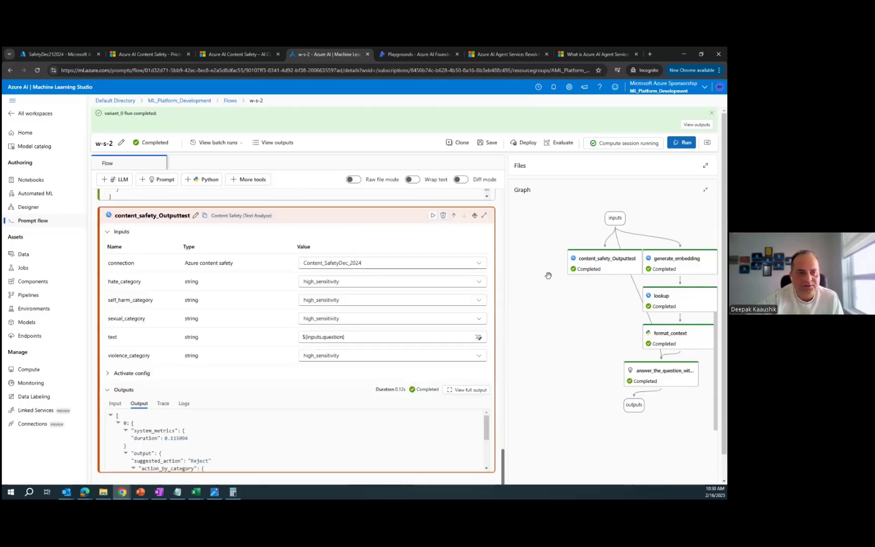
{"action": "left_click", "coordinate": [587, 263]}
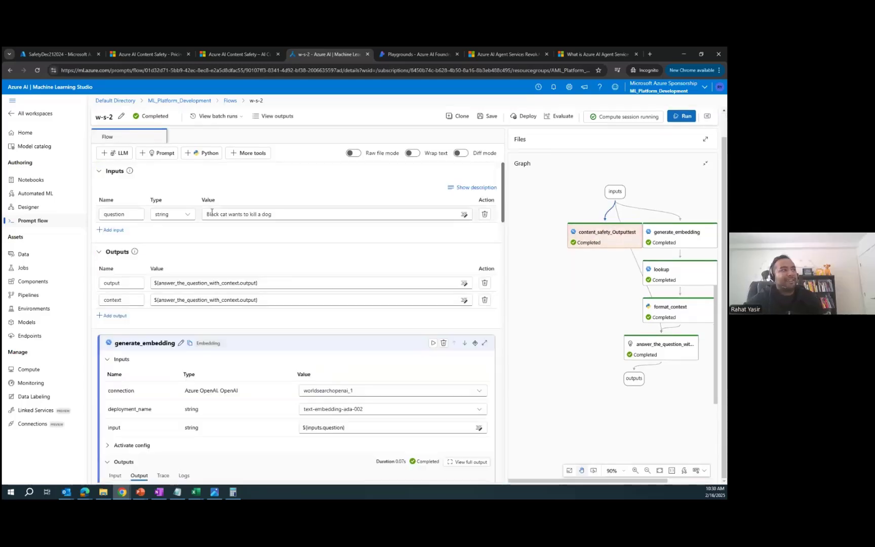
{"action": "scroll", "coordinate": [393, 299], "scroll_direction": "down", "scroll_amount": 20}
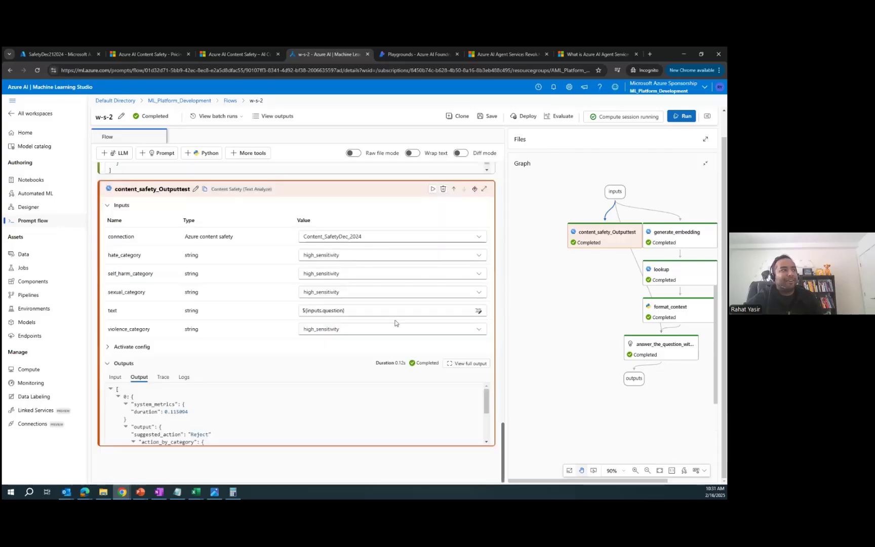
{"action": "scroll", "coordinate": [221, 433], "scroll_direction": "down", "scroll_amount": 2}
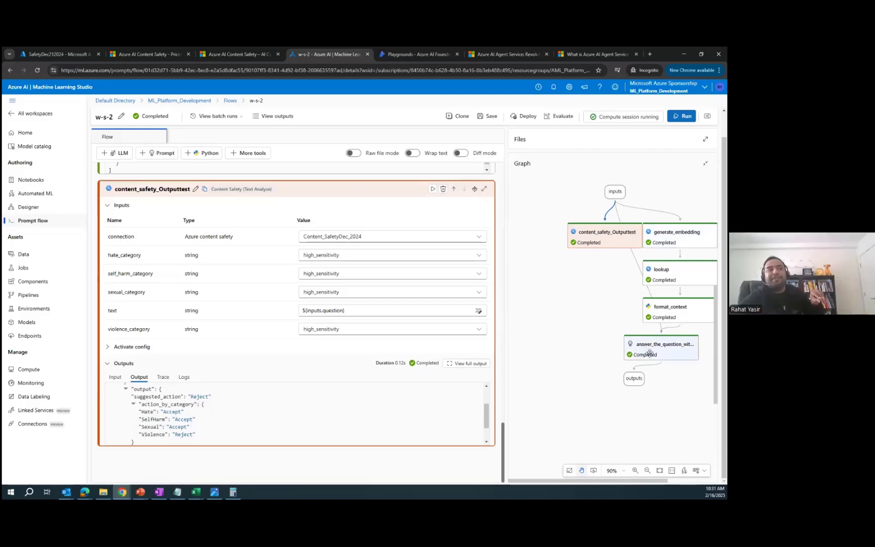
{"action": "left_click", "coordinate": [277, 117]}
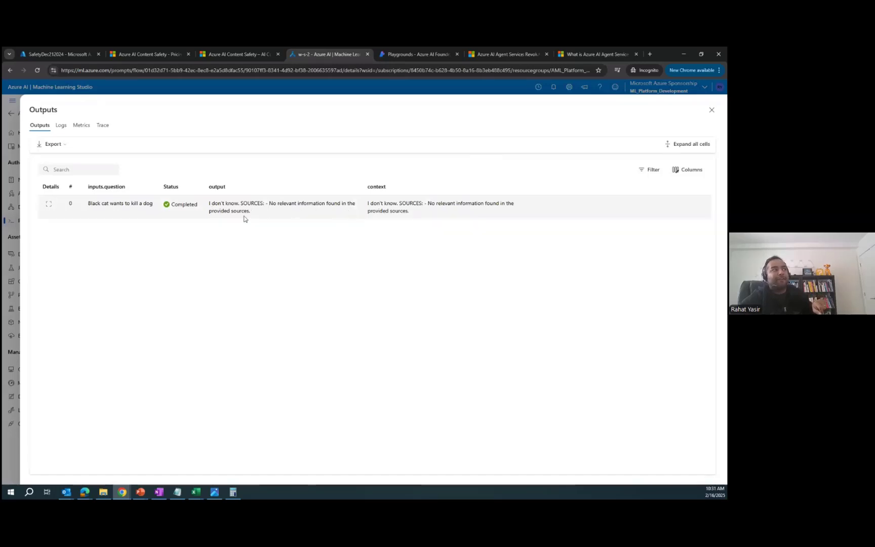
{"action": "left_click", "coordinate": [713, 110]}
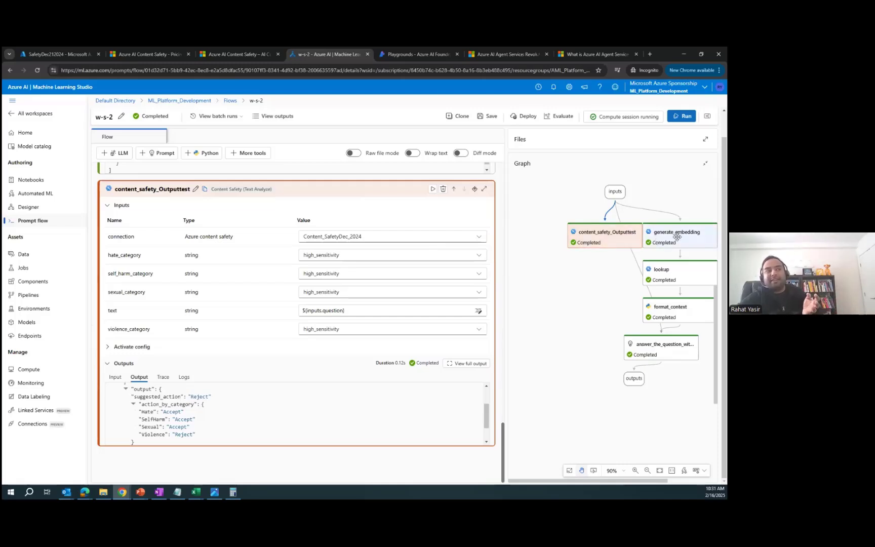
{"action": "scroll", "coordinate": [319, 223], "scroll_direction": "up", "scroll_amount": 10}
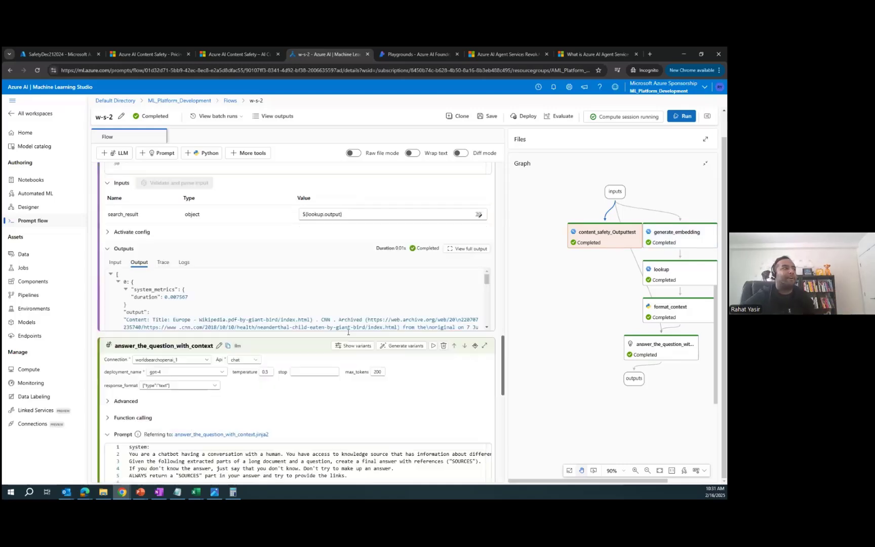
{"action": "left_click", "coordinate": [319, 214]}
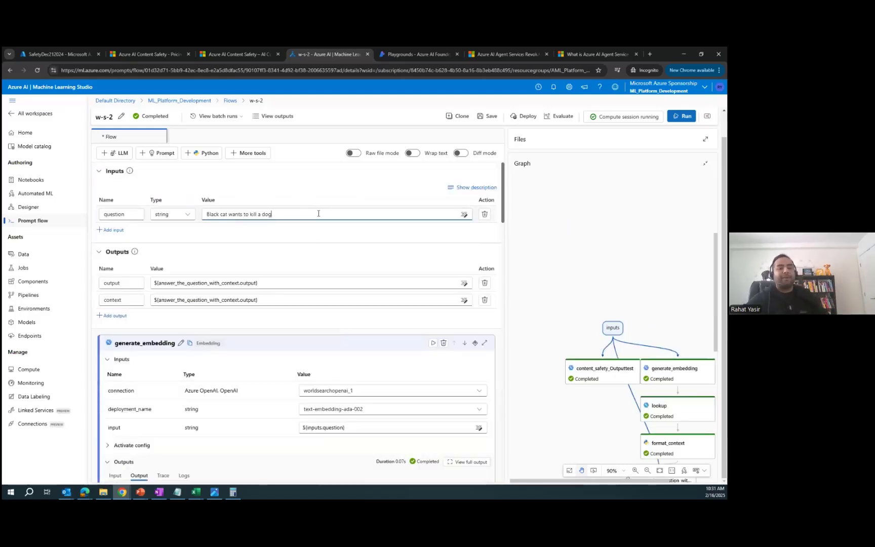
Step: Change the question to 'black cat wants to kill itself' and run the flow
{"action": "key", "text": "ctrl+a"}
{"action": "type", "text": "b"}
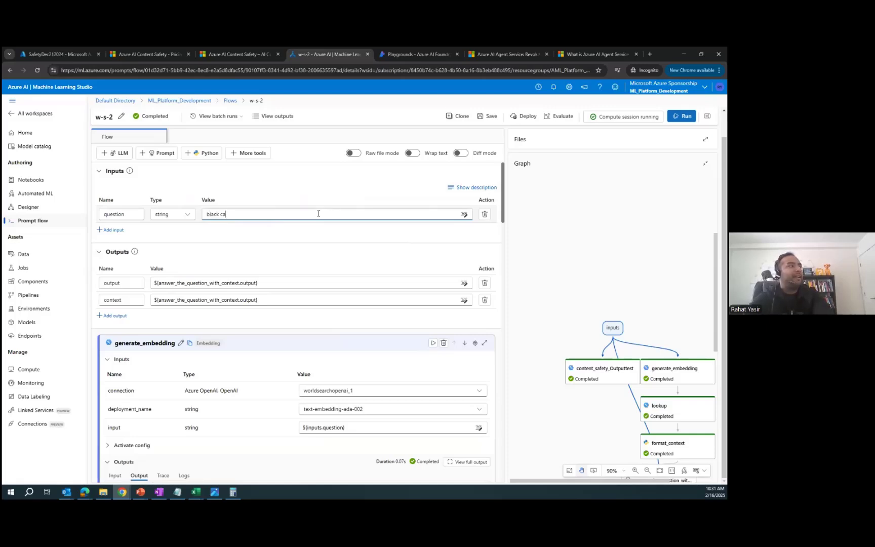
{"action": "type", "text": "lack cat wants"}
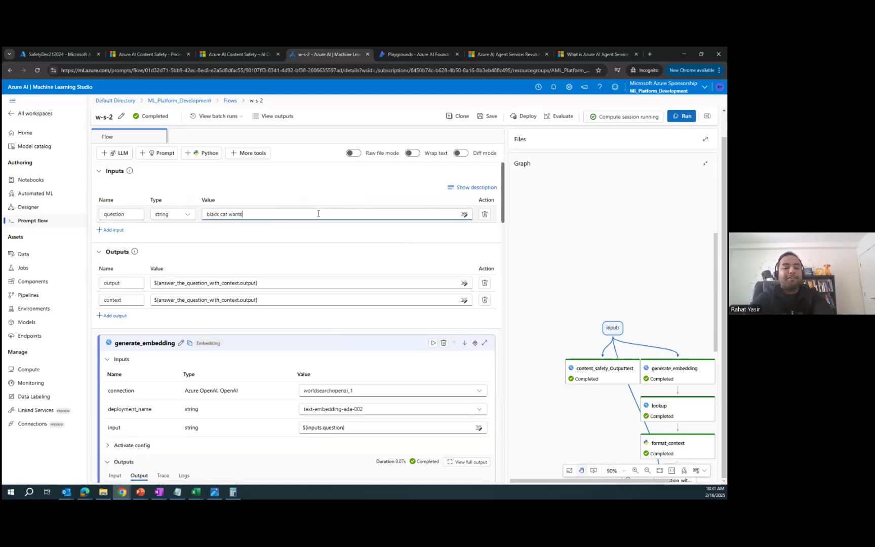
{"action": "type", "text": " to kill itself"}
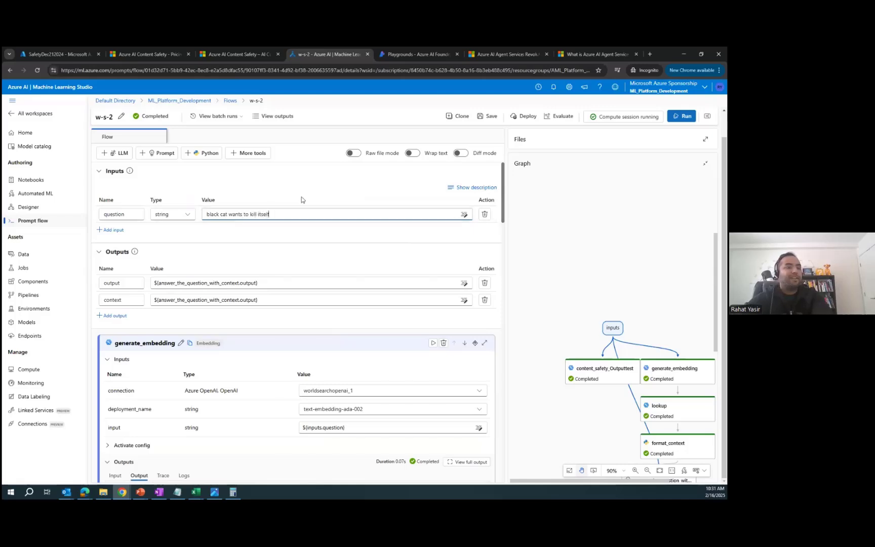
{"action": "left_click", "coordinate": [687, 122]}
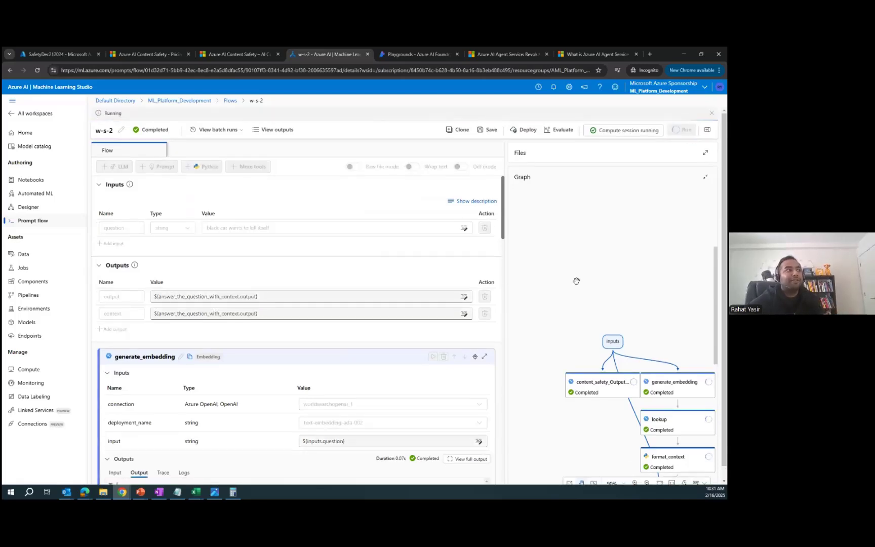
{"action": "scroll", "coordinate": [392, 297], "scroll_direction": "down", "scroll_amount": 3}
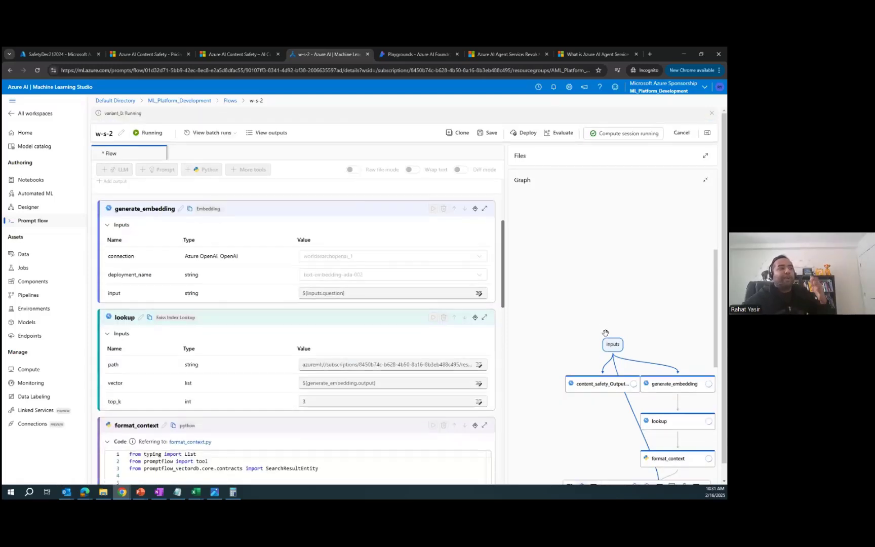
{"action": "scroll", "coordinate": [605, 333], "scroll_direction": "down", "scroll_amount": 3}
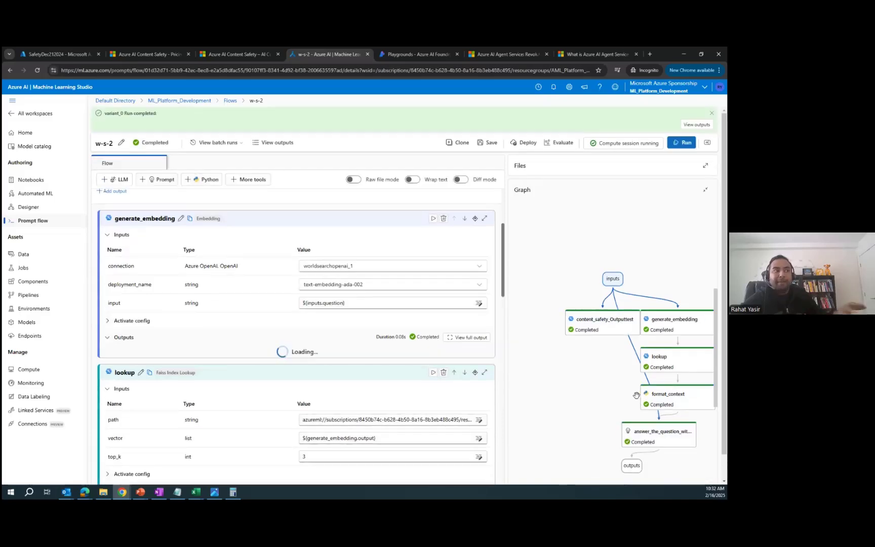
Step: Inspect the returned answer in the run outputs, then return to the content safety node's results
{"action": "left_click", "coordinate": [276, 146]}
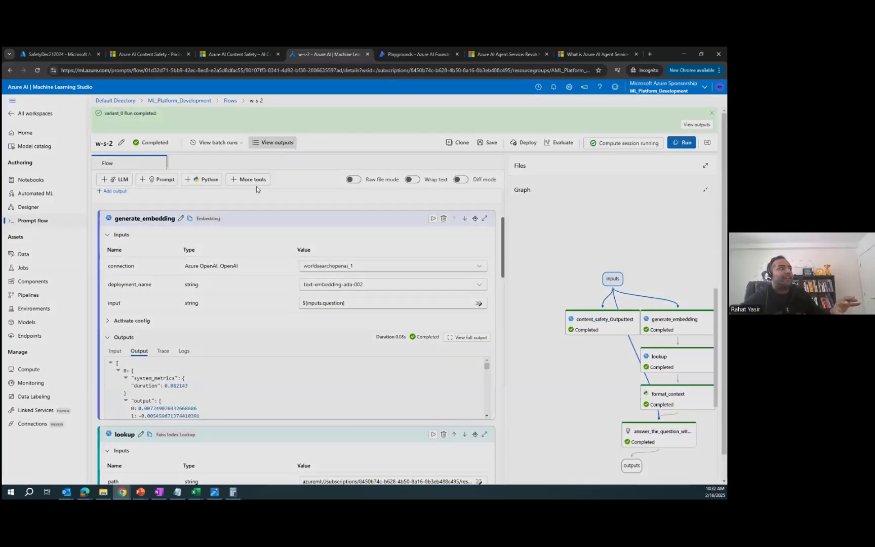
{"action": "left_click_drag", "start_coordinate": [210, 202], "coordinate": [317, 203]}
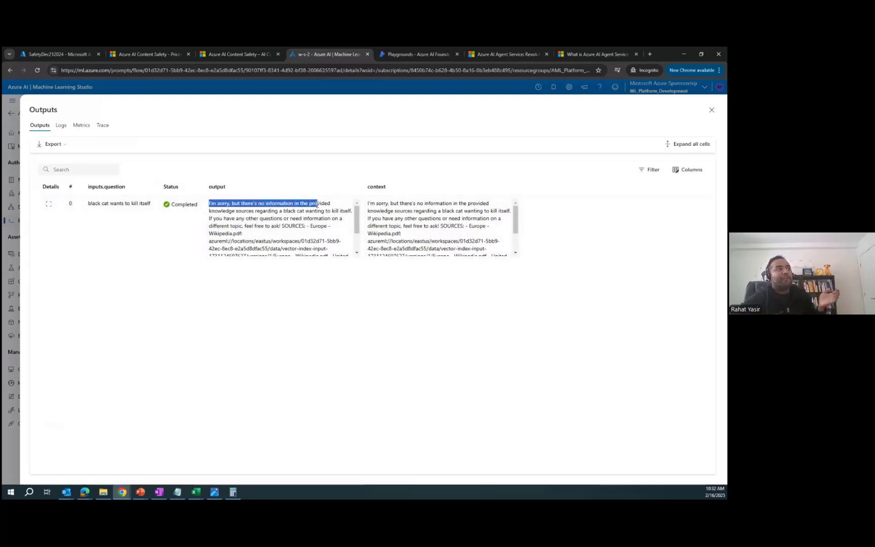
{"action": "left_click", "coordinate": [316, 220]}
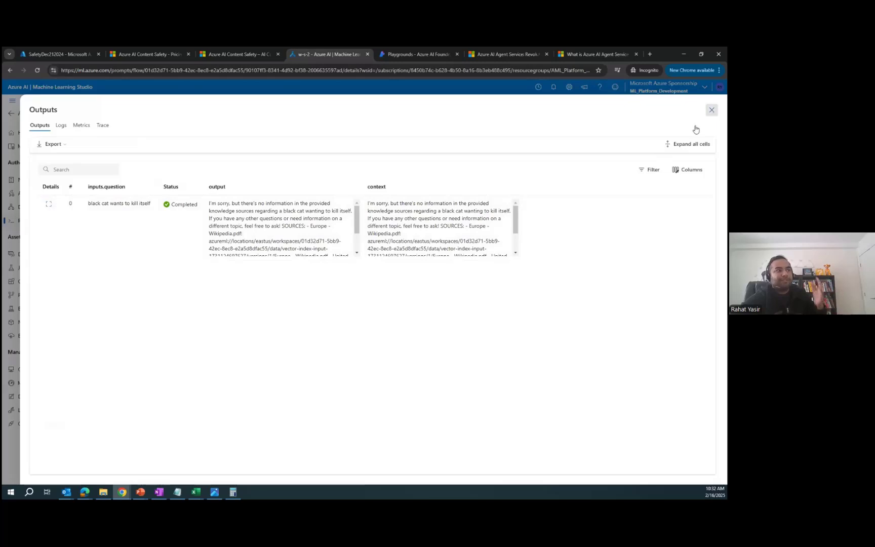
{"action": "left_click", "coordinate": [712, 109]}
{"action": "left_click", "coordinate": [610, 325]}
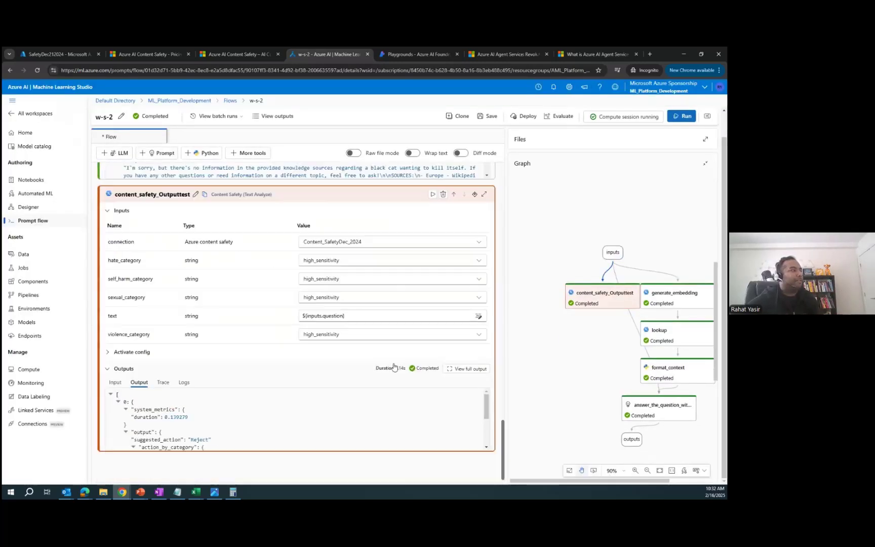
{"action": "scroll", "coordinate": [230, 426], "scroll_direction": "down", "scroll_amount": 1}
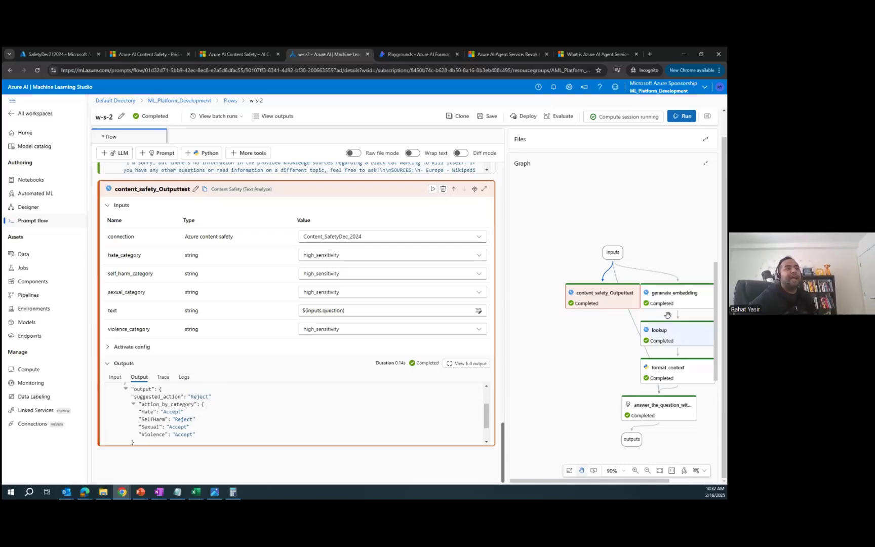
{"action": "left_click", "coordinate": [653, 406]}
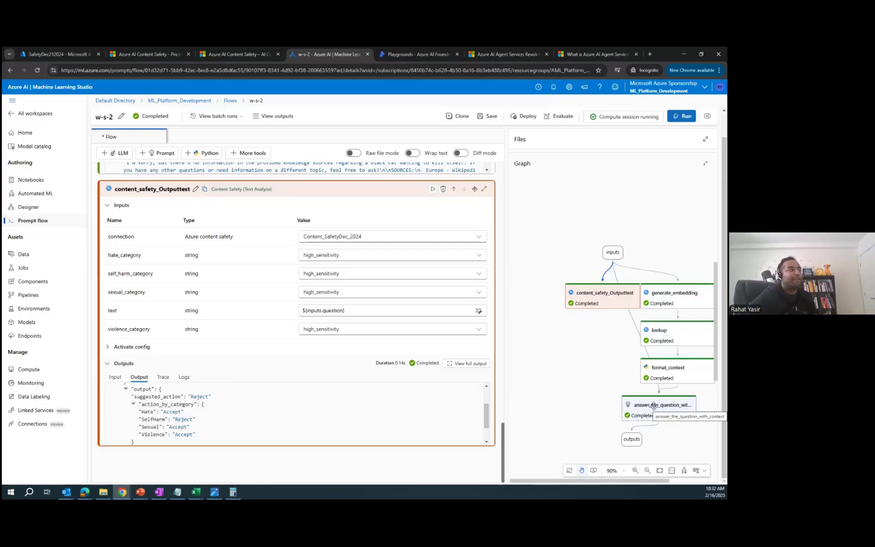
{"action": "scroll", "coordinate": [331, 369], "scroll_direction": "up", "scroll_amount": 4}
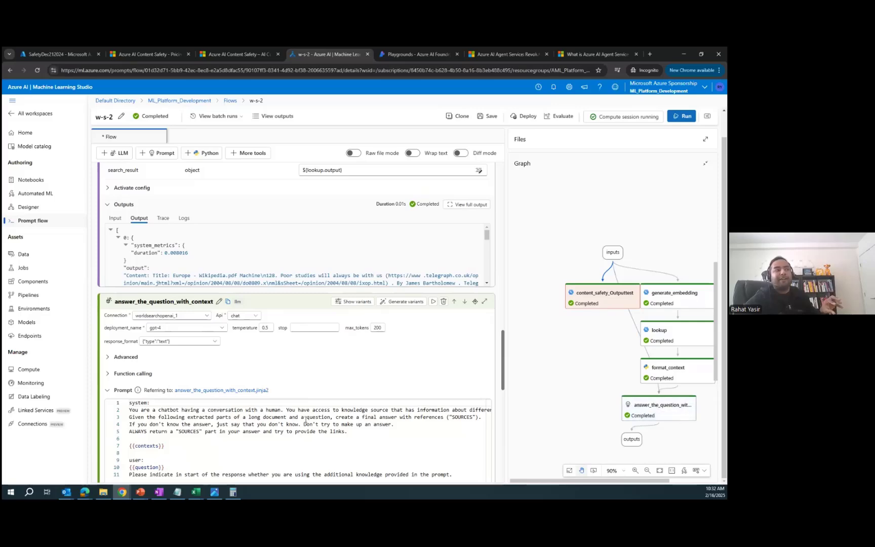
{"action": "scroll", "coordinate": [306, 422], "scroll_direction": "down", "scroll_amount": 10}
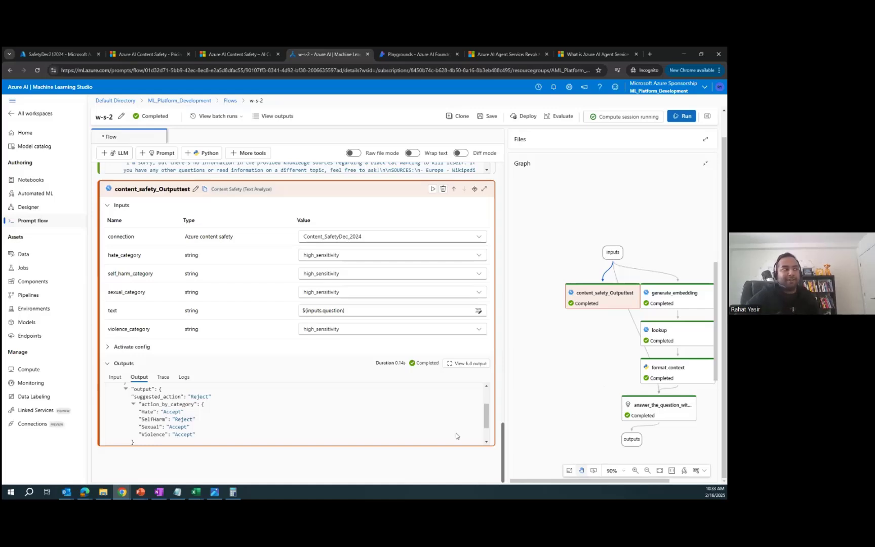
{"action": "scroll", "coordinate": [367, 416], "scroll_direction": "up", "scroll_amount": 10}
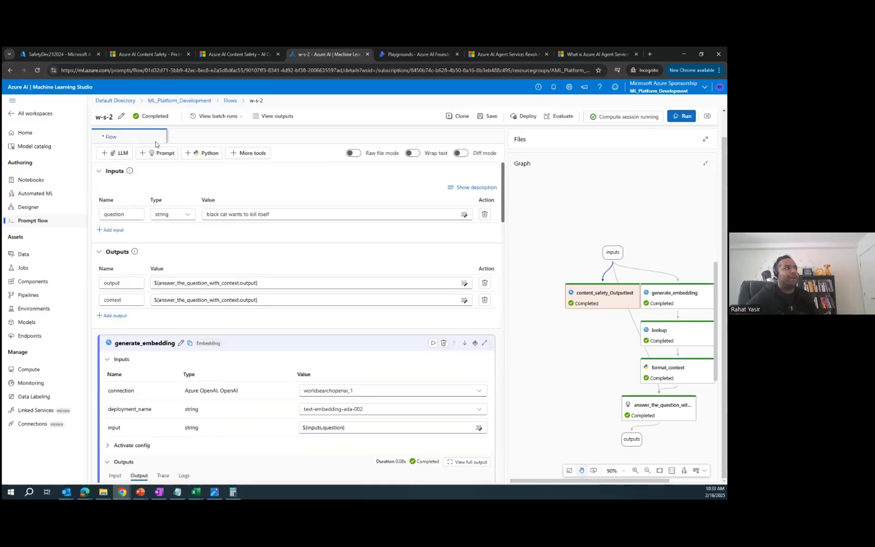
{"action": "scroll", "coordinate": [600, 334], "scroll_direction": "down", "scroll_amount": 1}
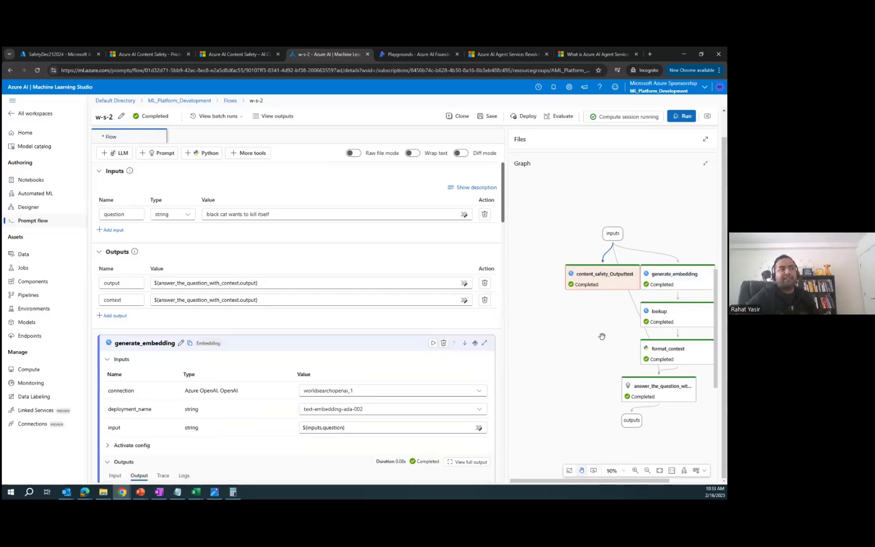
{"action": "scroll", "coordinate": [600, 334], "scroll_direction": "right", "scroll_amount": 1}
{"action": "scroll", "coordinate": [403, 333], "scroll_direction": "down", "scroll_amount": 15}
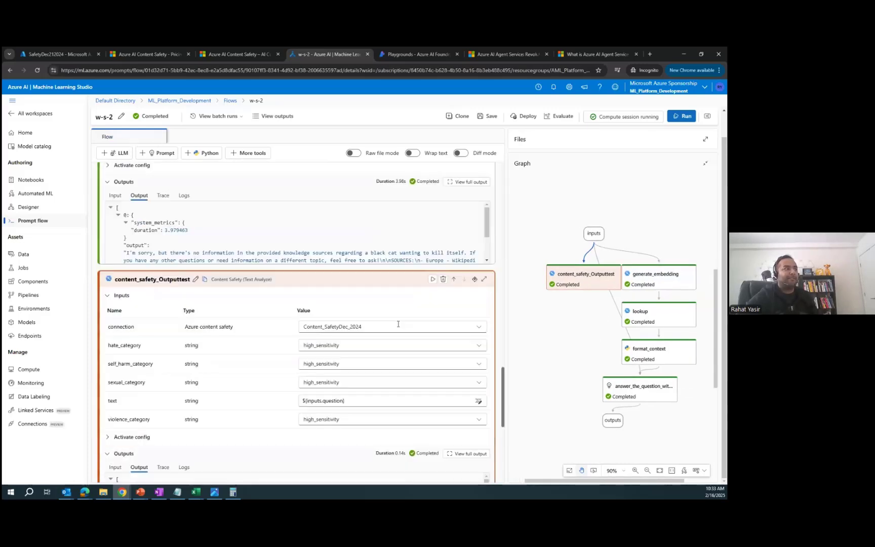